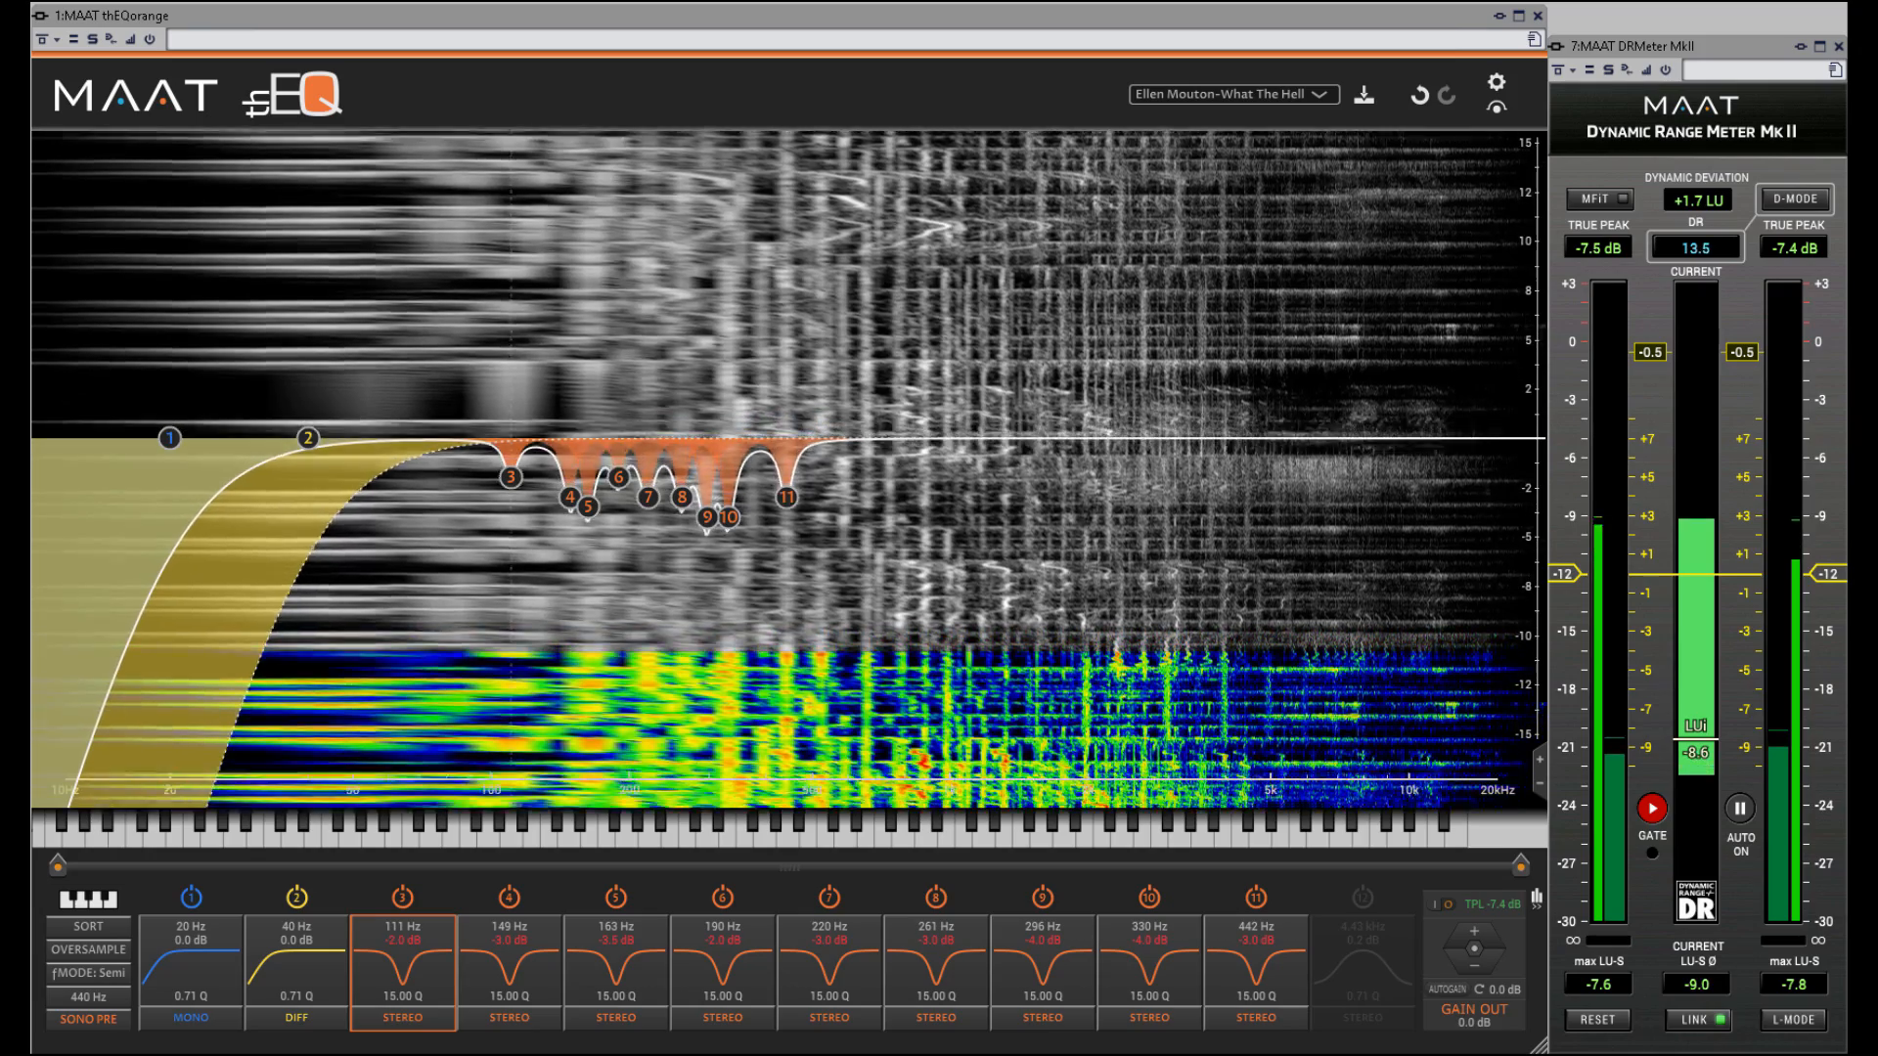
- Activate the unused band 12 from its band section and bypass it again
{"action": "left_click", "coordinate": [188, 960]}
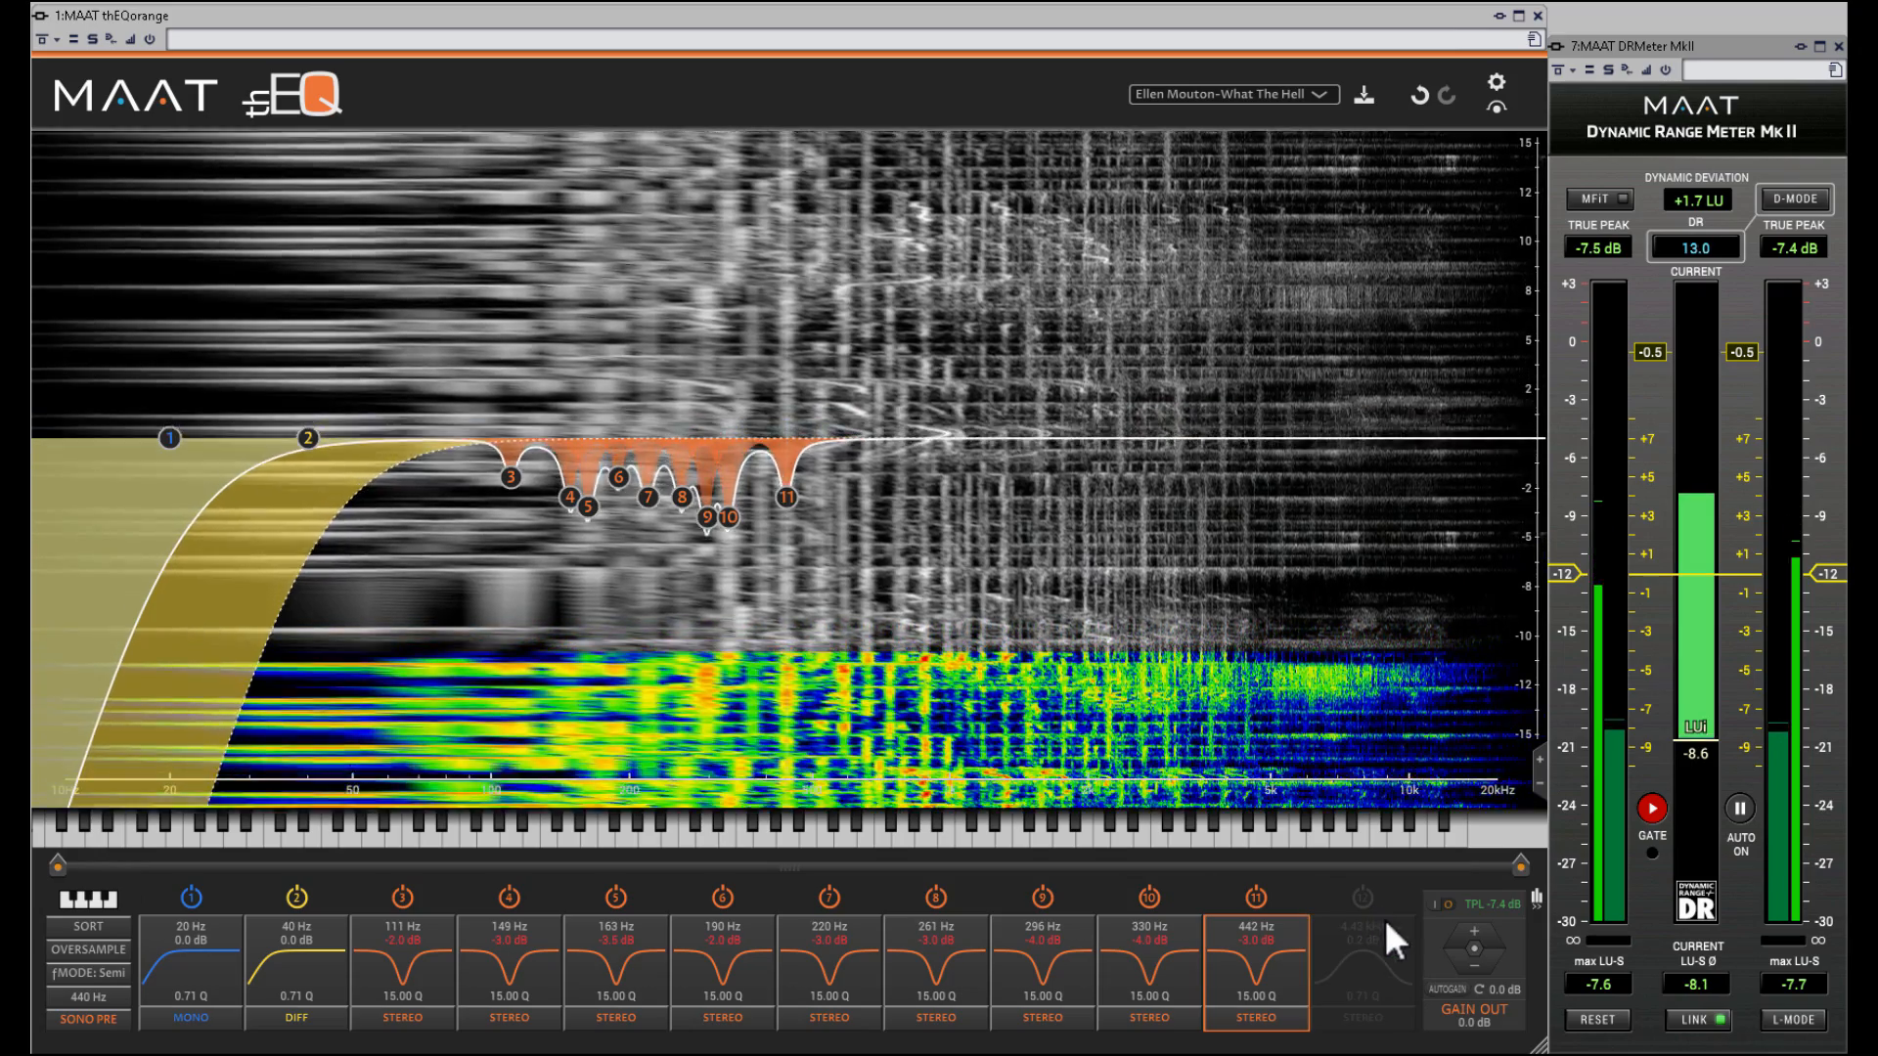
{"action": "left_click", "coordinate": [1398, 947]}
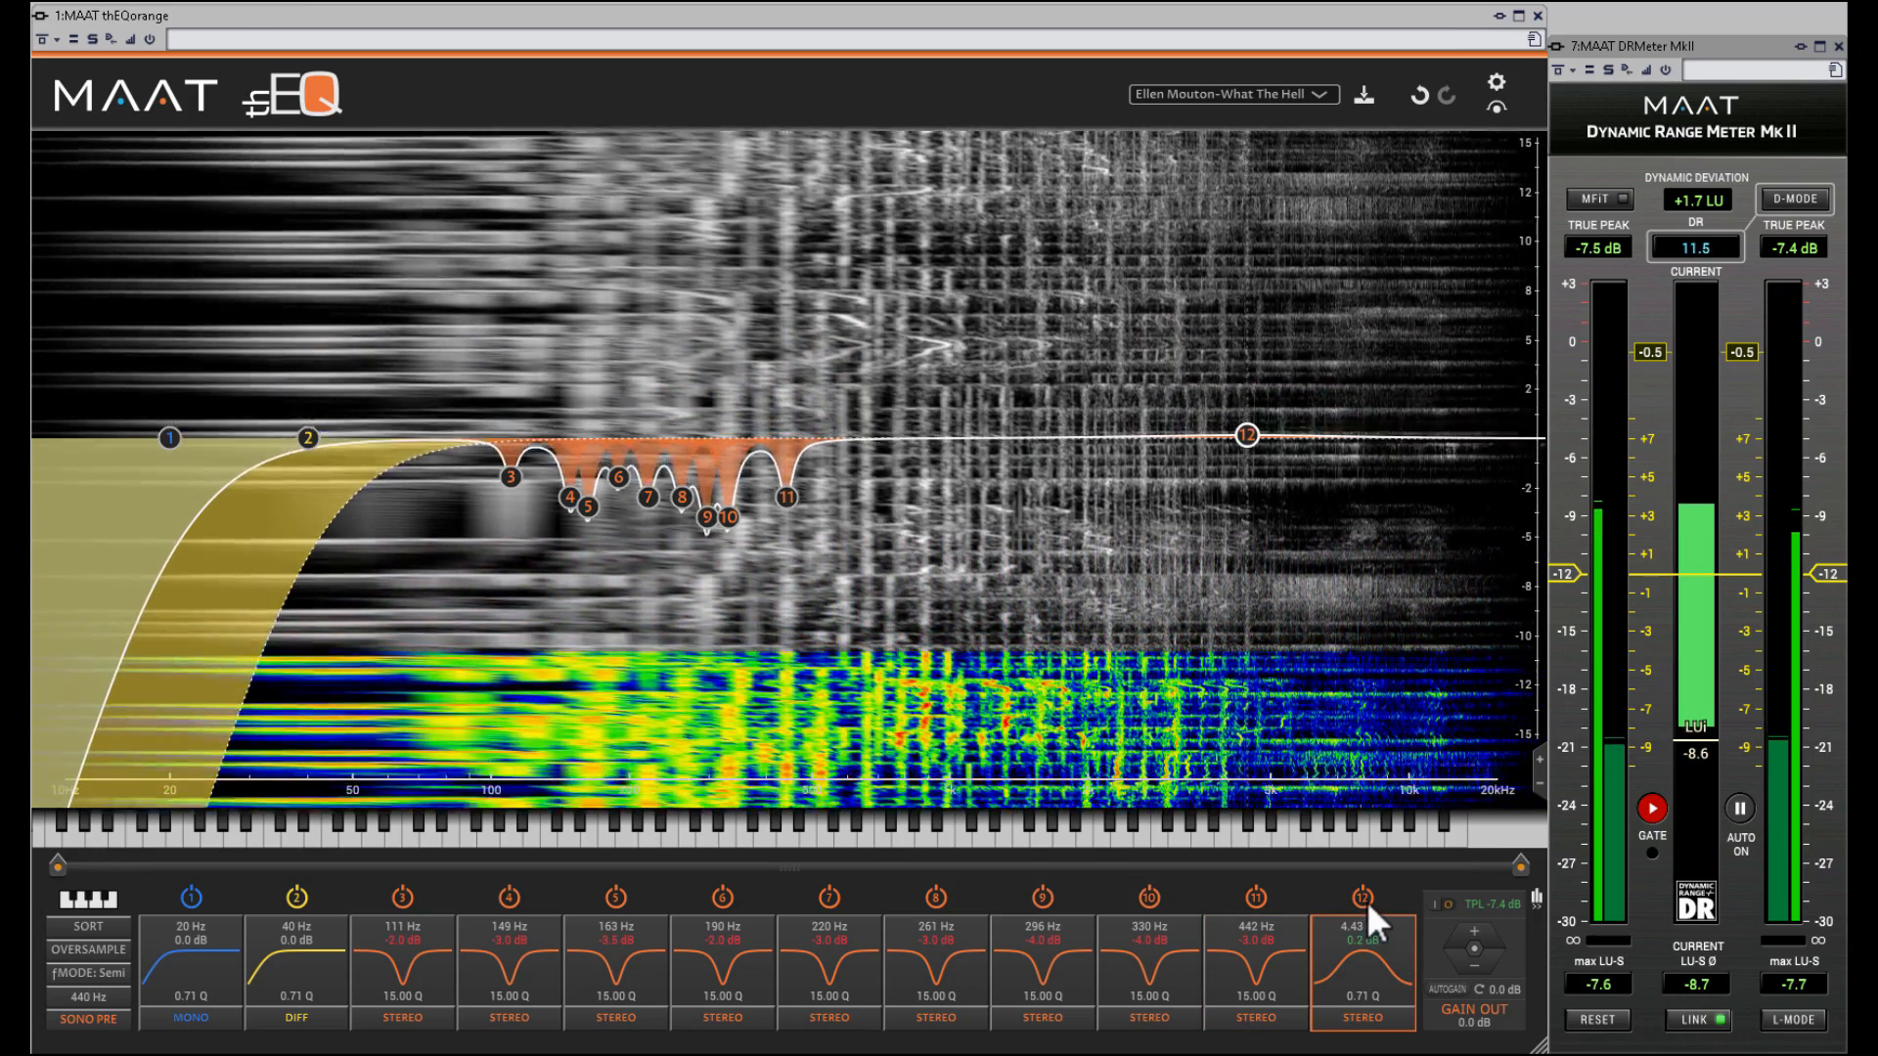
{"action": "left_click", "coordinate": [1363, 896]}
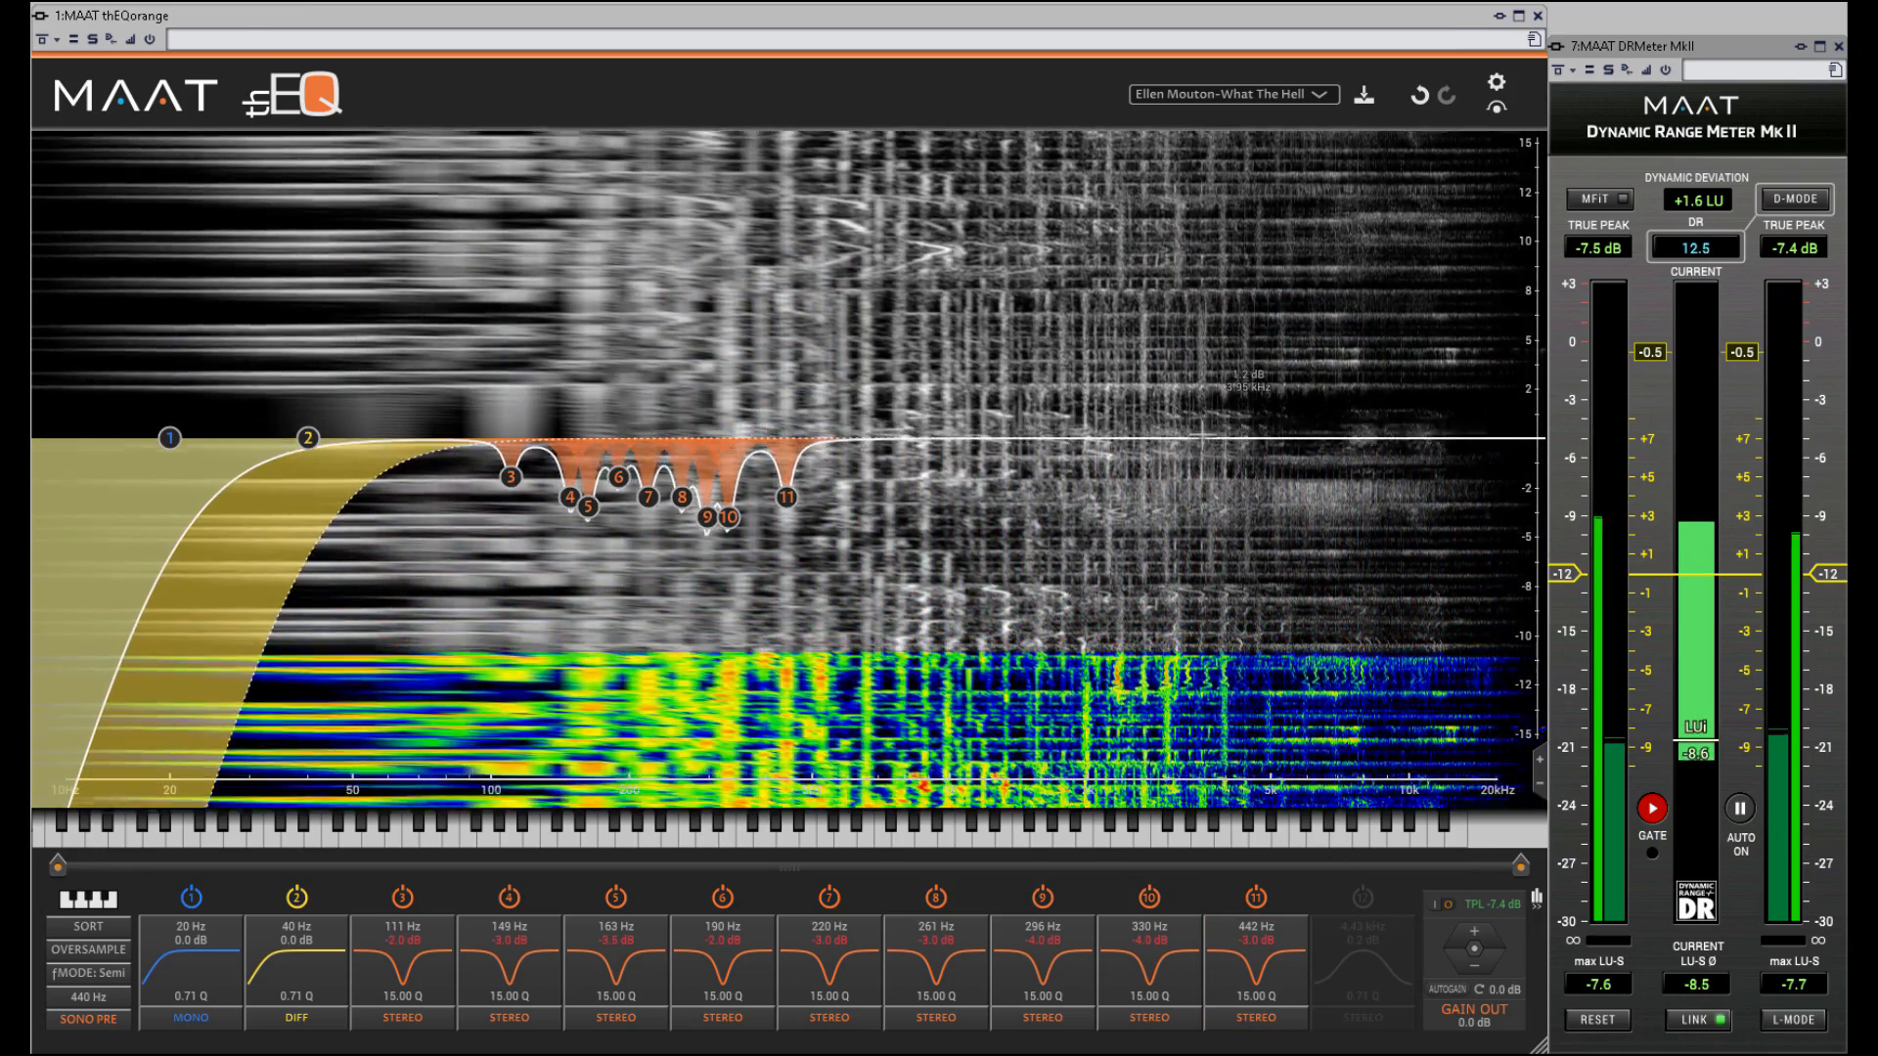
- Place band 12 on the EQ curve at 3.32 kHz and show its filter type options
{"action": "left_click", "coordinate": [1182, 437]}
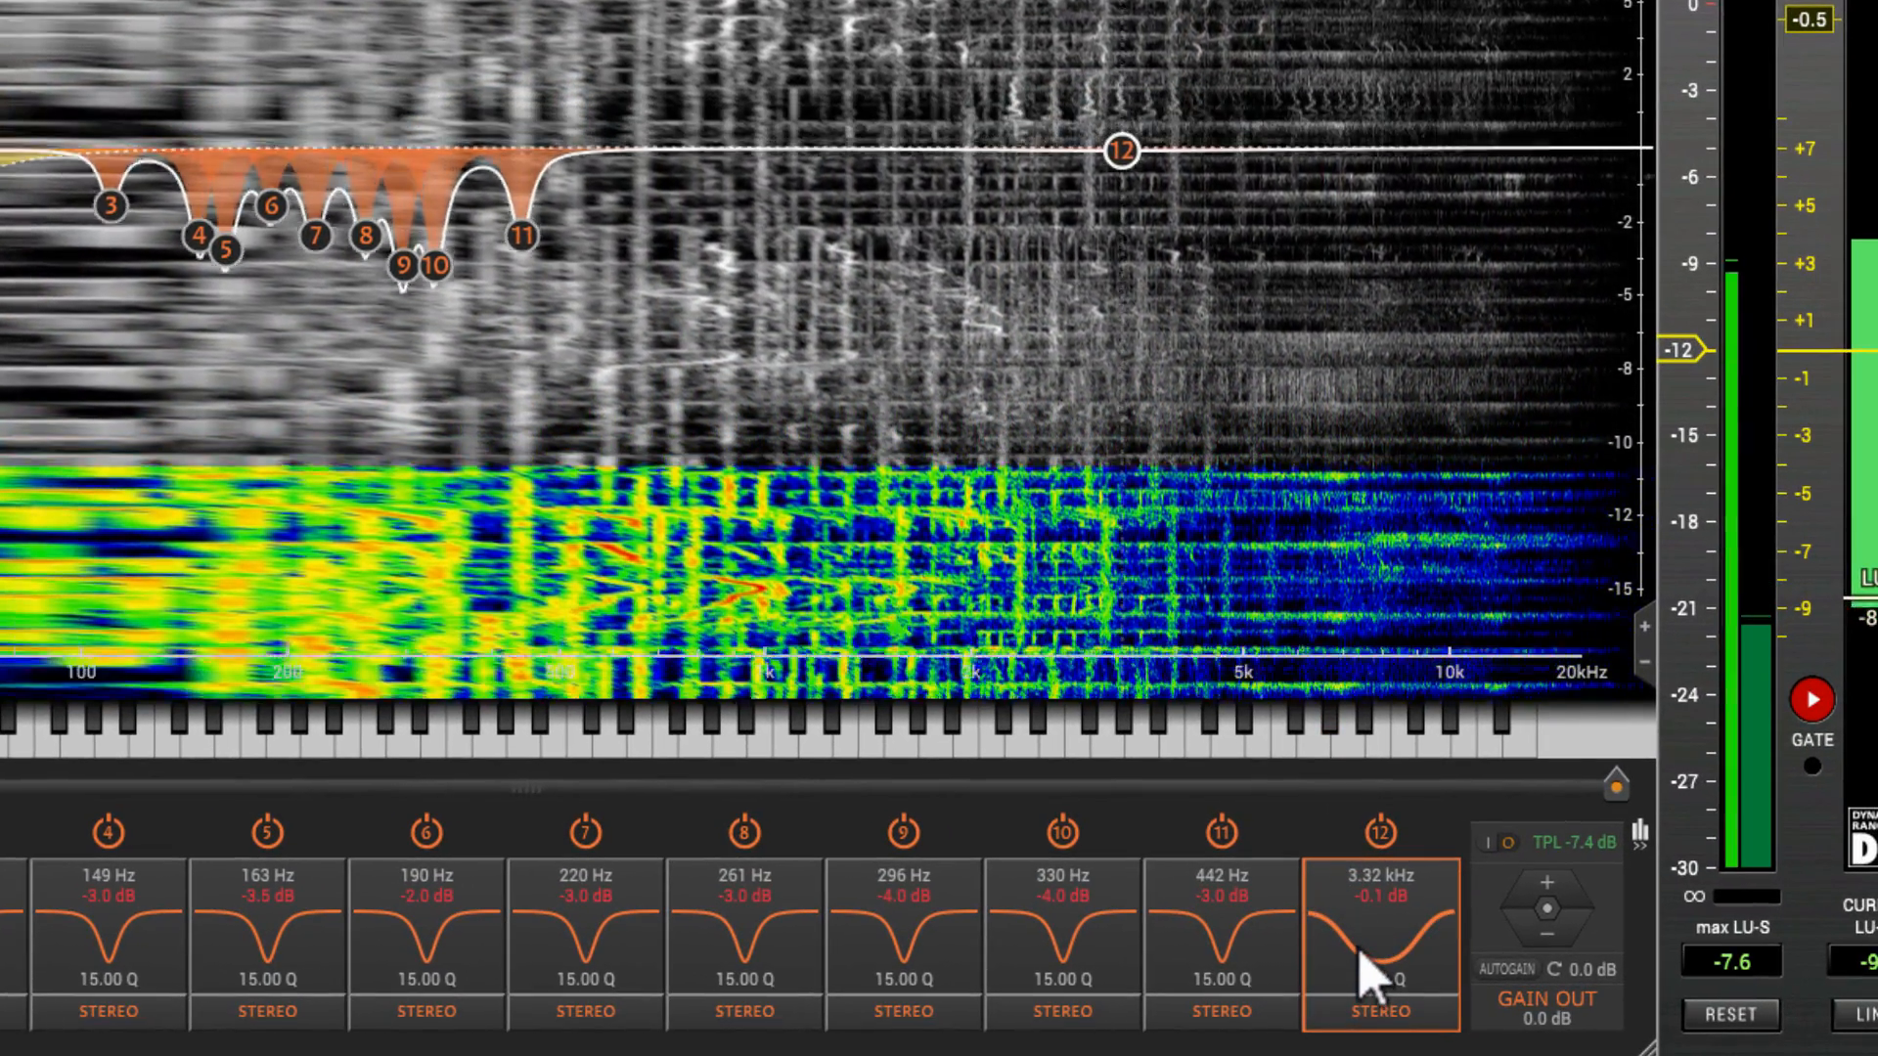
{"action": "left_click", "coordinate": [1369, 978]}
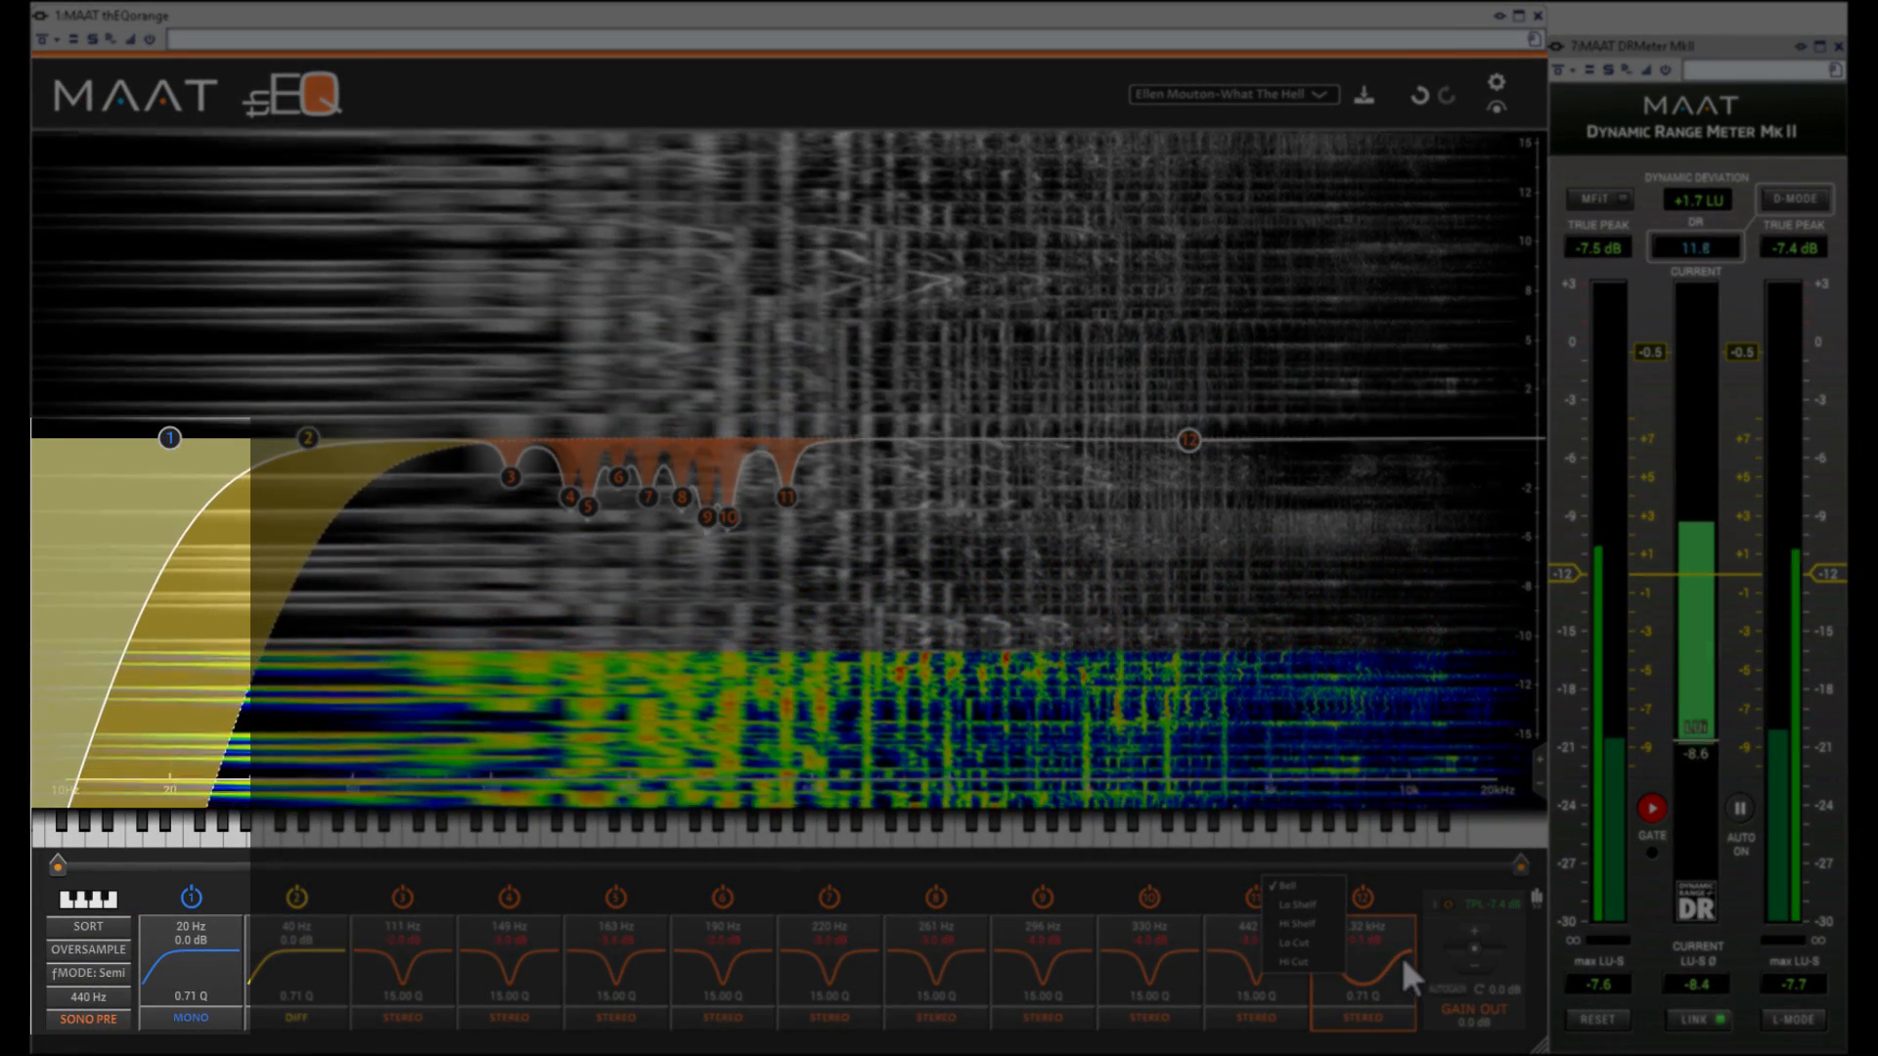
{"action": "left_click", "coordinate": [1363, 897]}
{"action": "left_click", "coordinate": [1364, 897]}
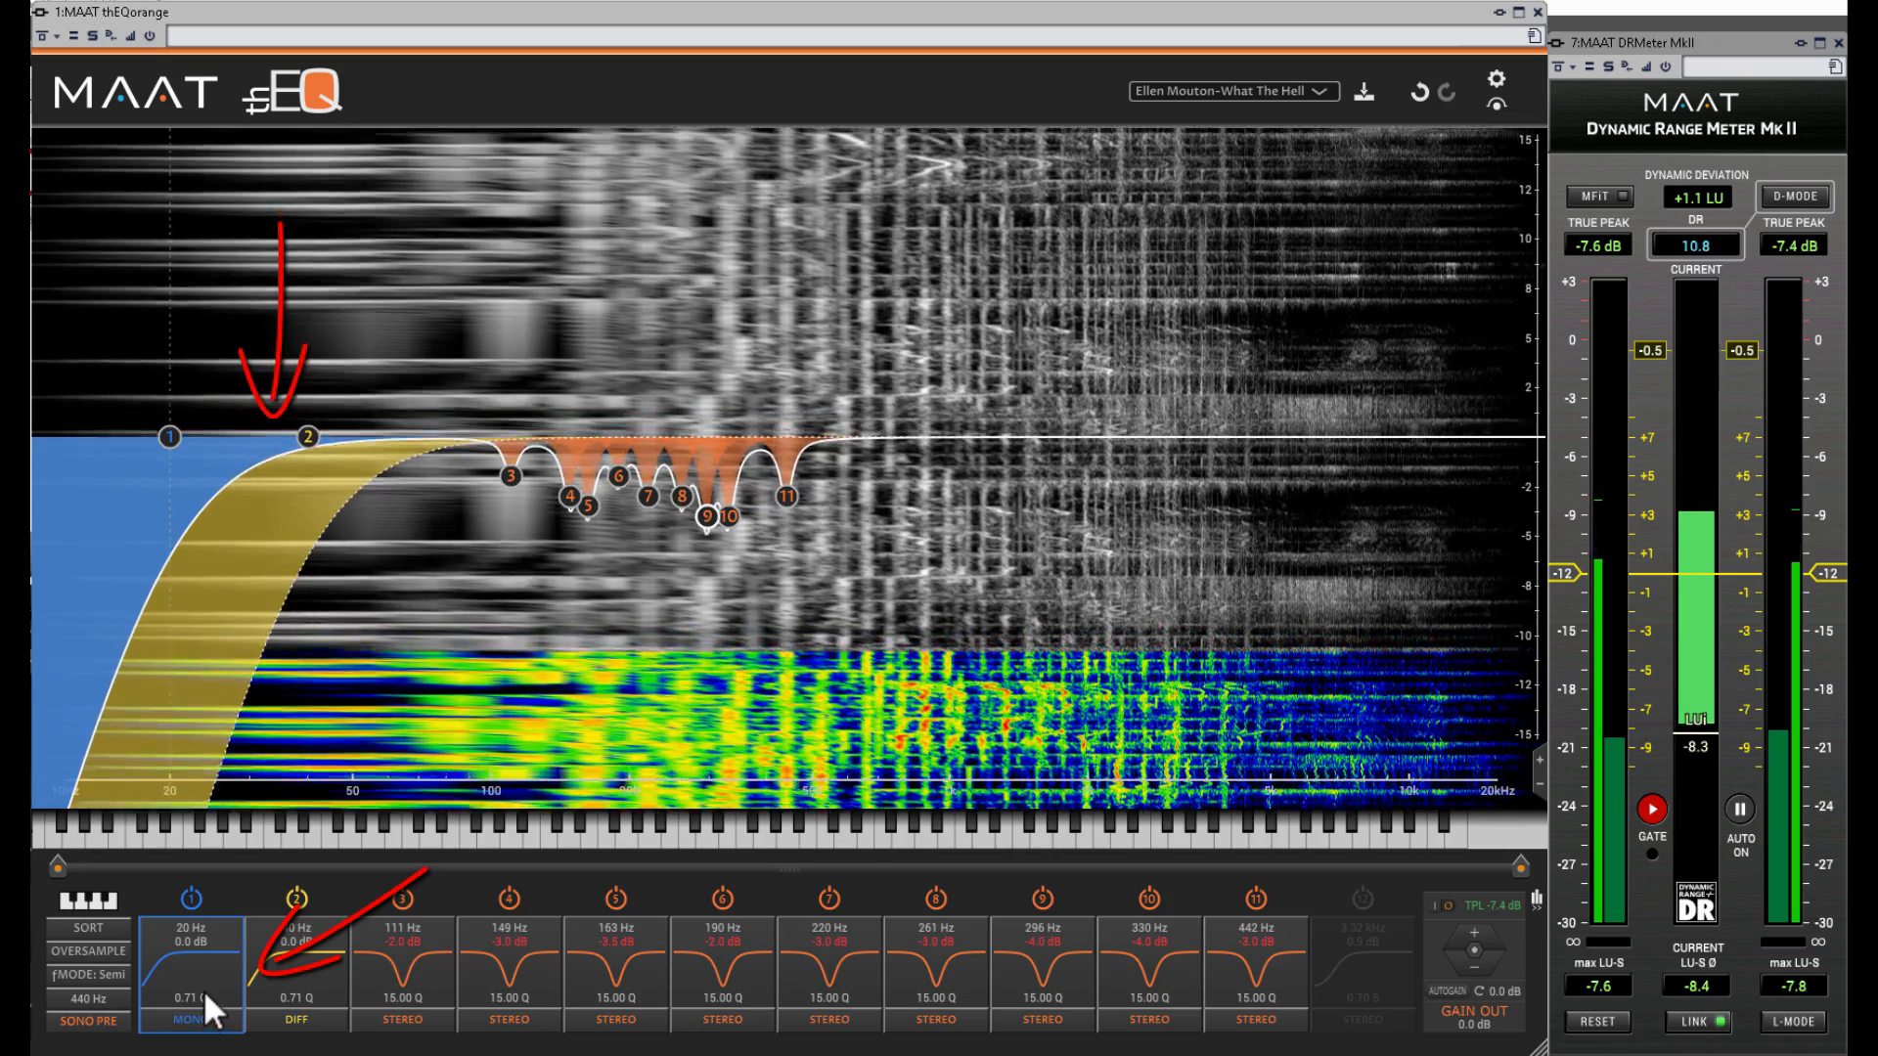
- Enable the high shelf on band 12, raise its slope to 3.00 S, and bypass the band
{"action": "mouse_move", "coordinate": [204, 991]}
{"action": "left_mouse_down"}
{"action": "mouse_move", "coordinate": [204, 967]}
{"action": "mouse_move", "coordinate": [191, 1004]}
{"action": "left_mouse_up"}
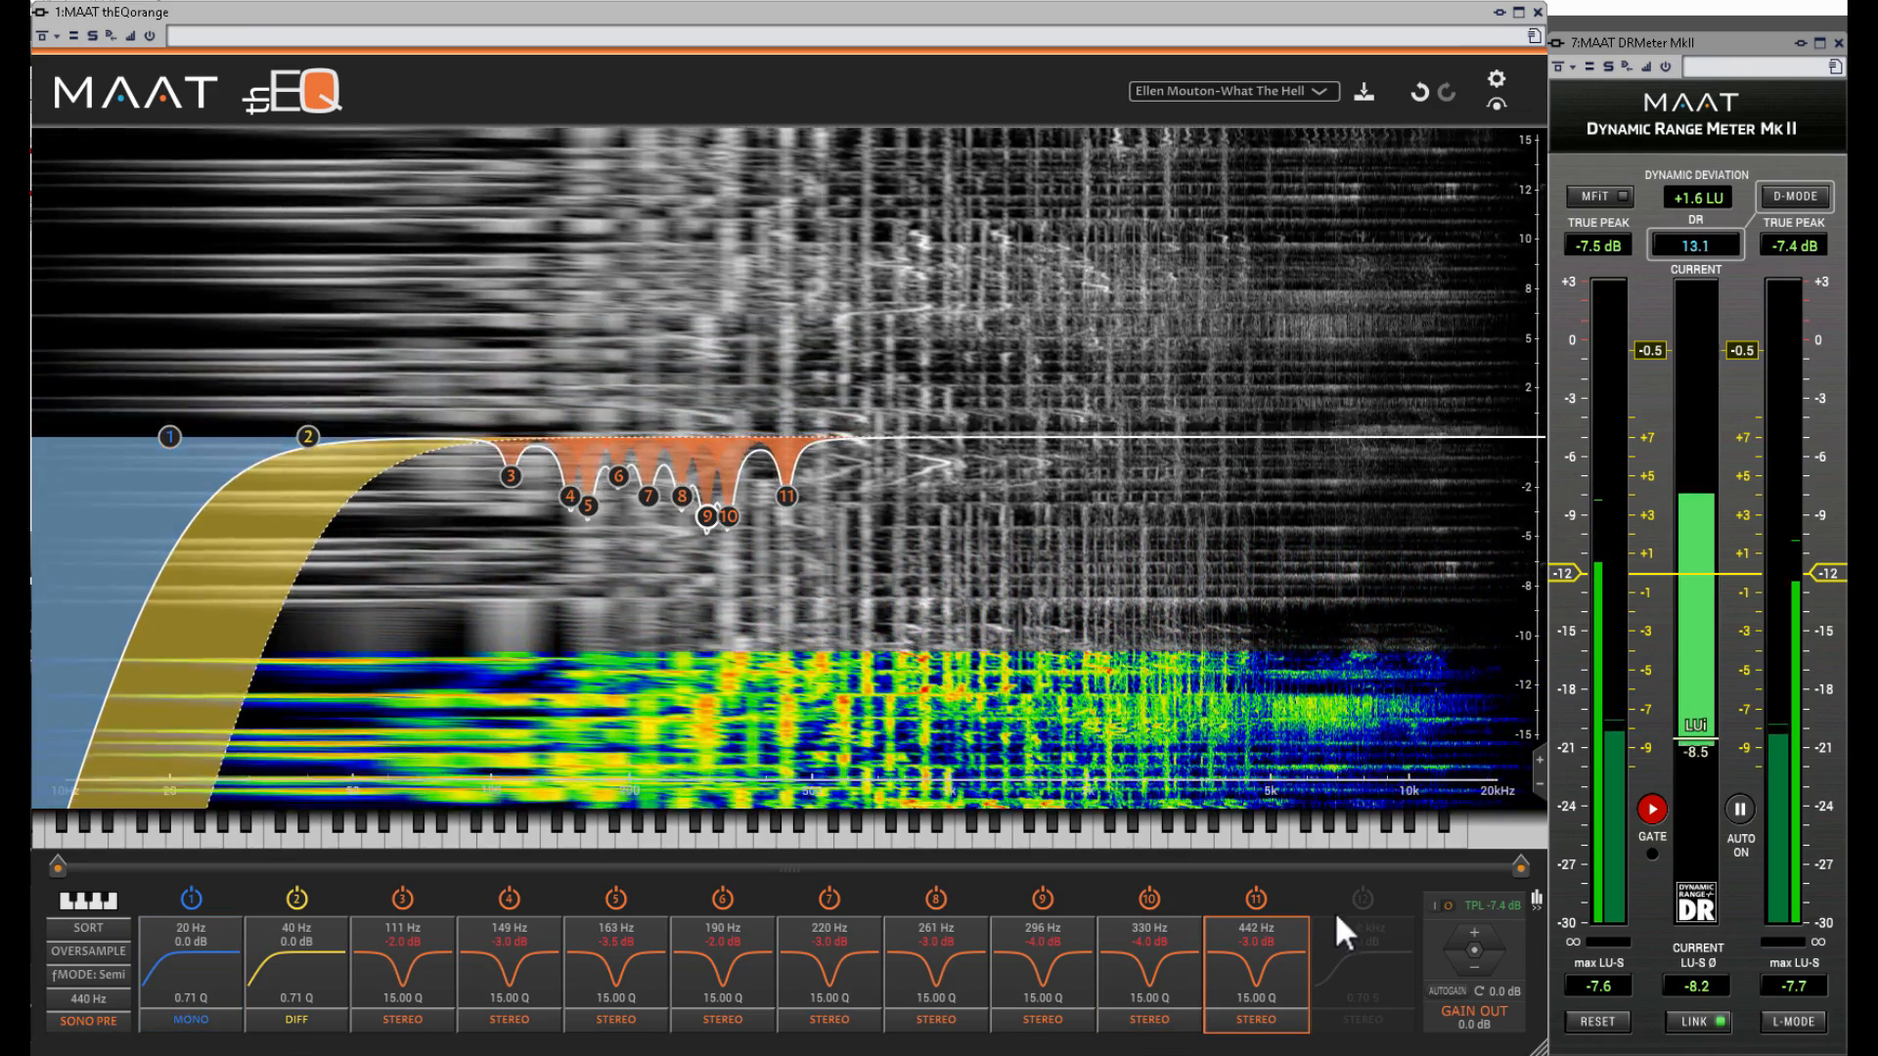
{"action": "left_click", "coordinate": [1363, 898]}
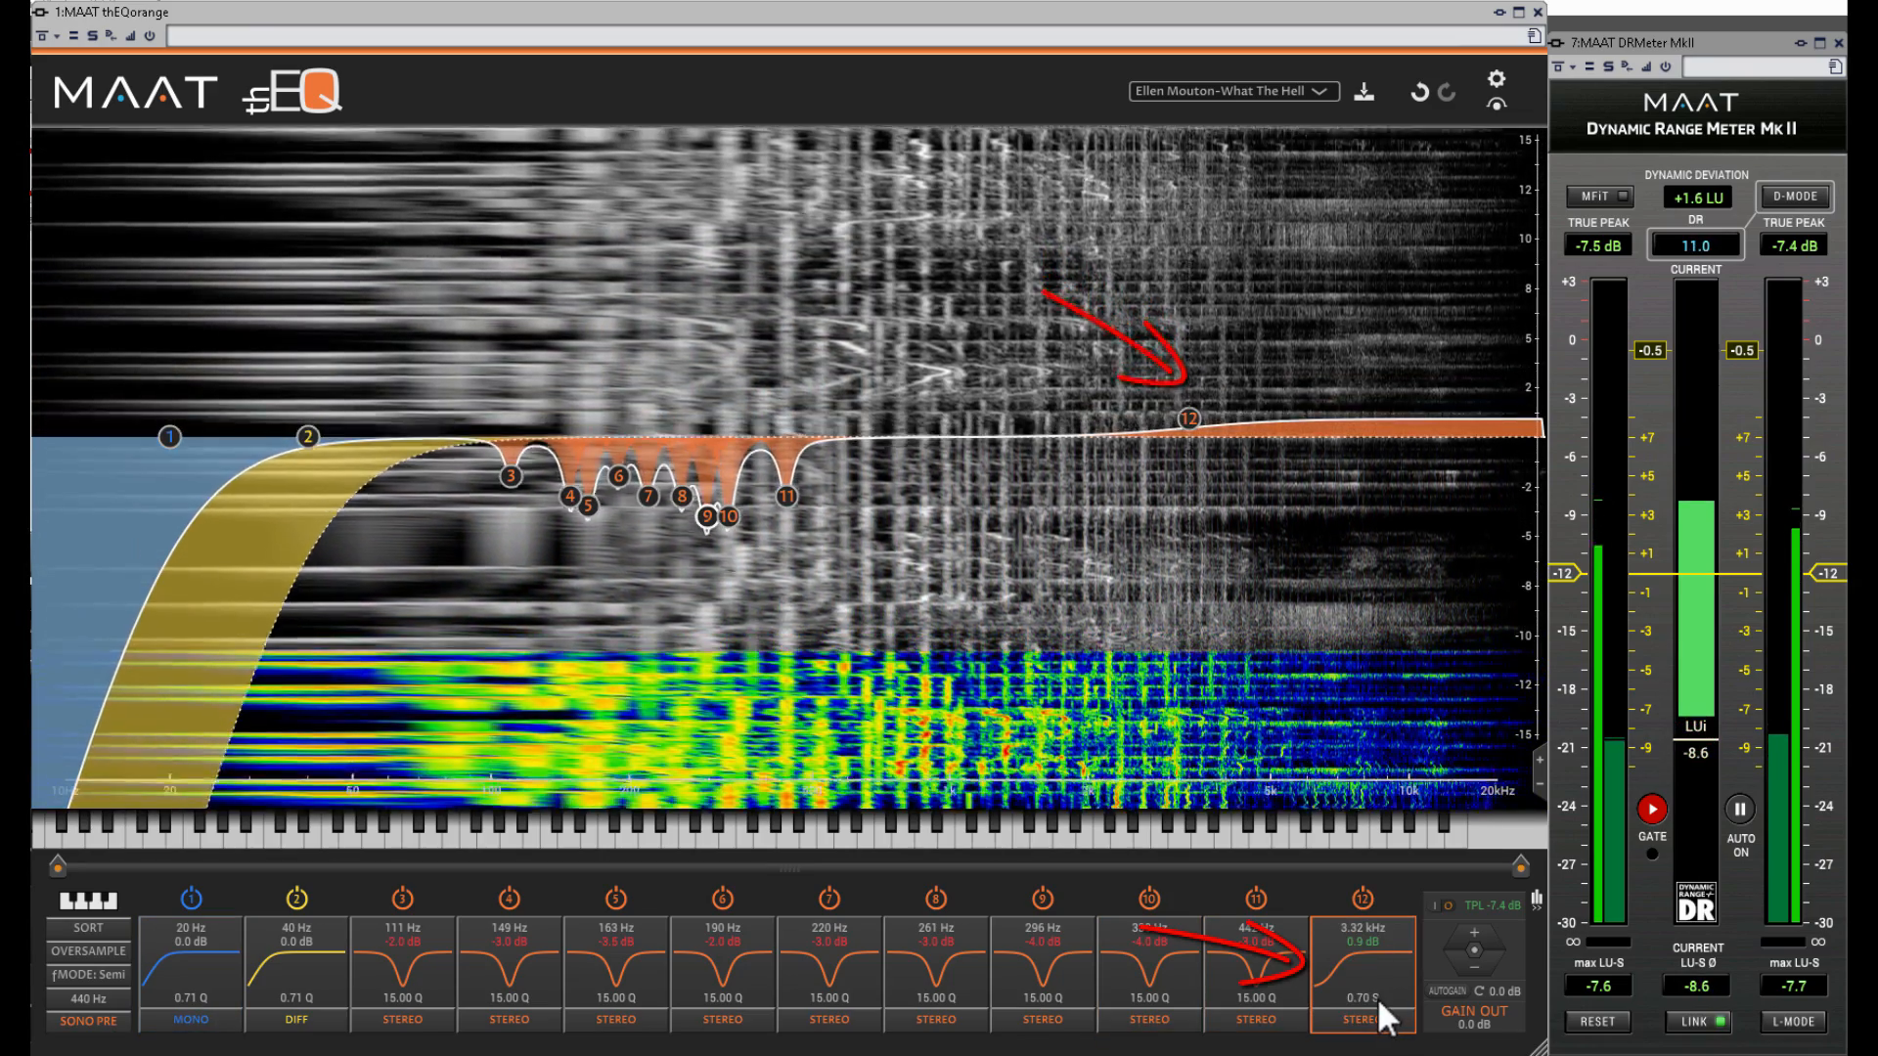
{"action": "left_click_drag", "start_coordinate": [1377, 996], "coordinate": [1376, 948]}
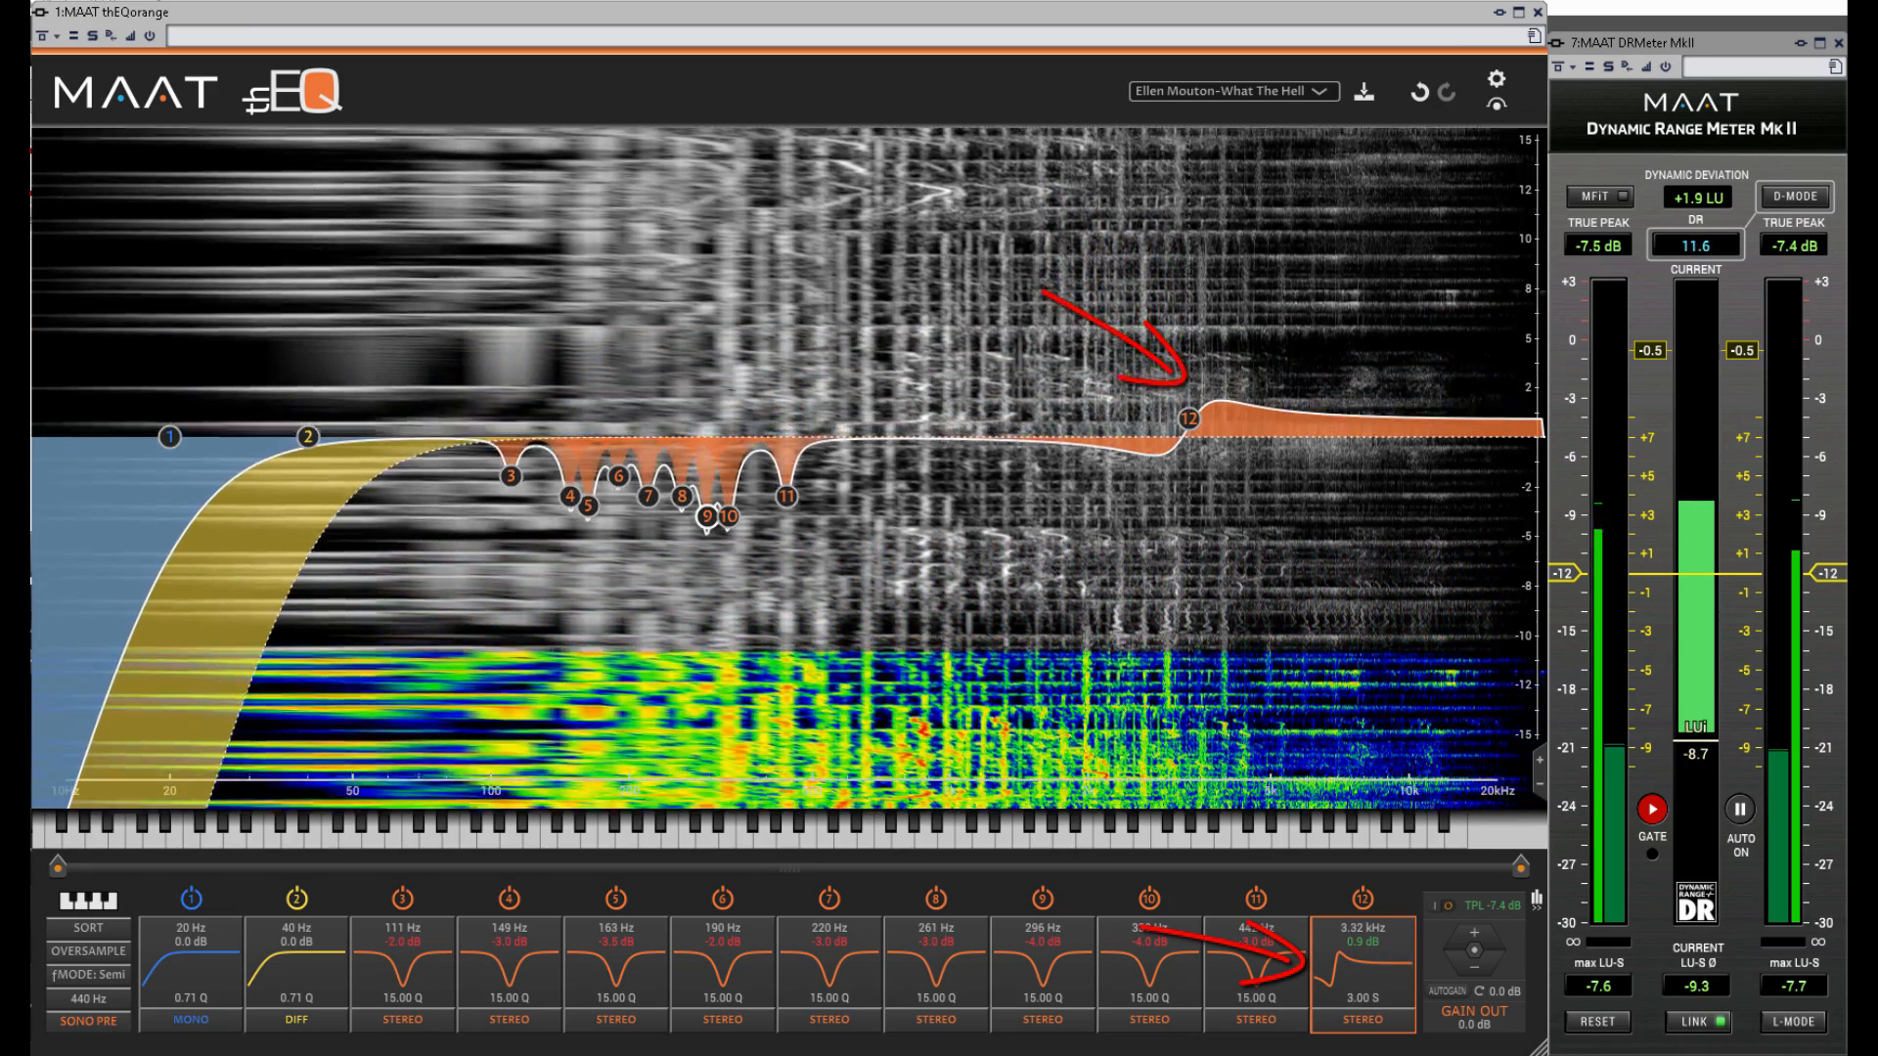
{"action": "left_click", "coordinate": [1364, 895]}
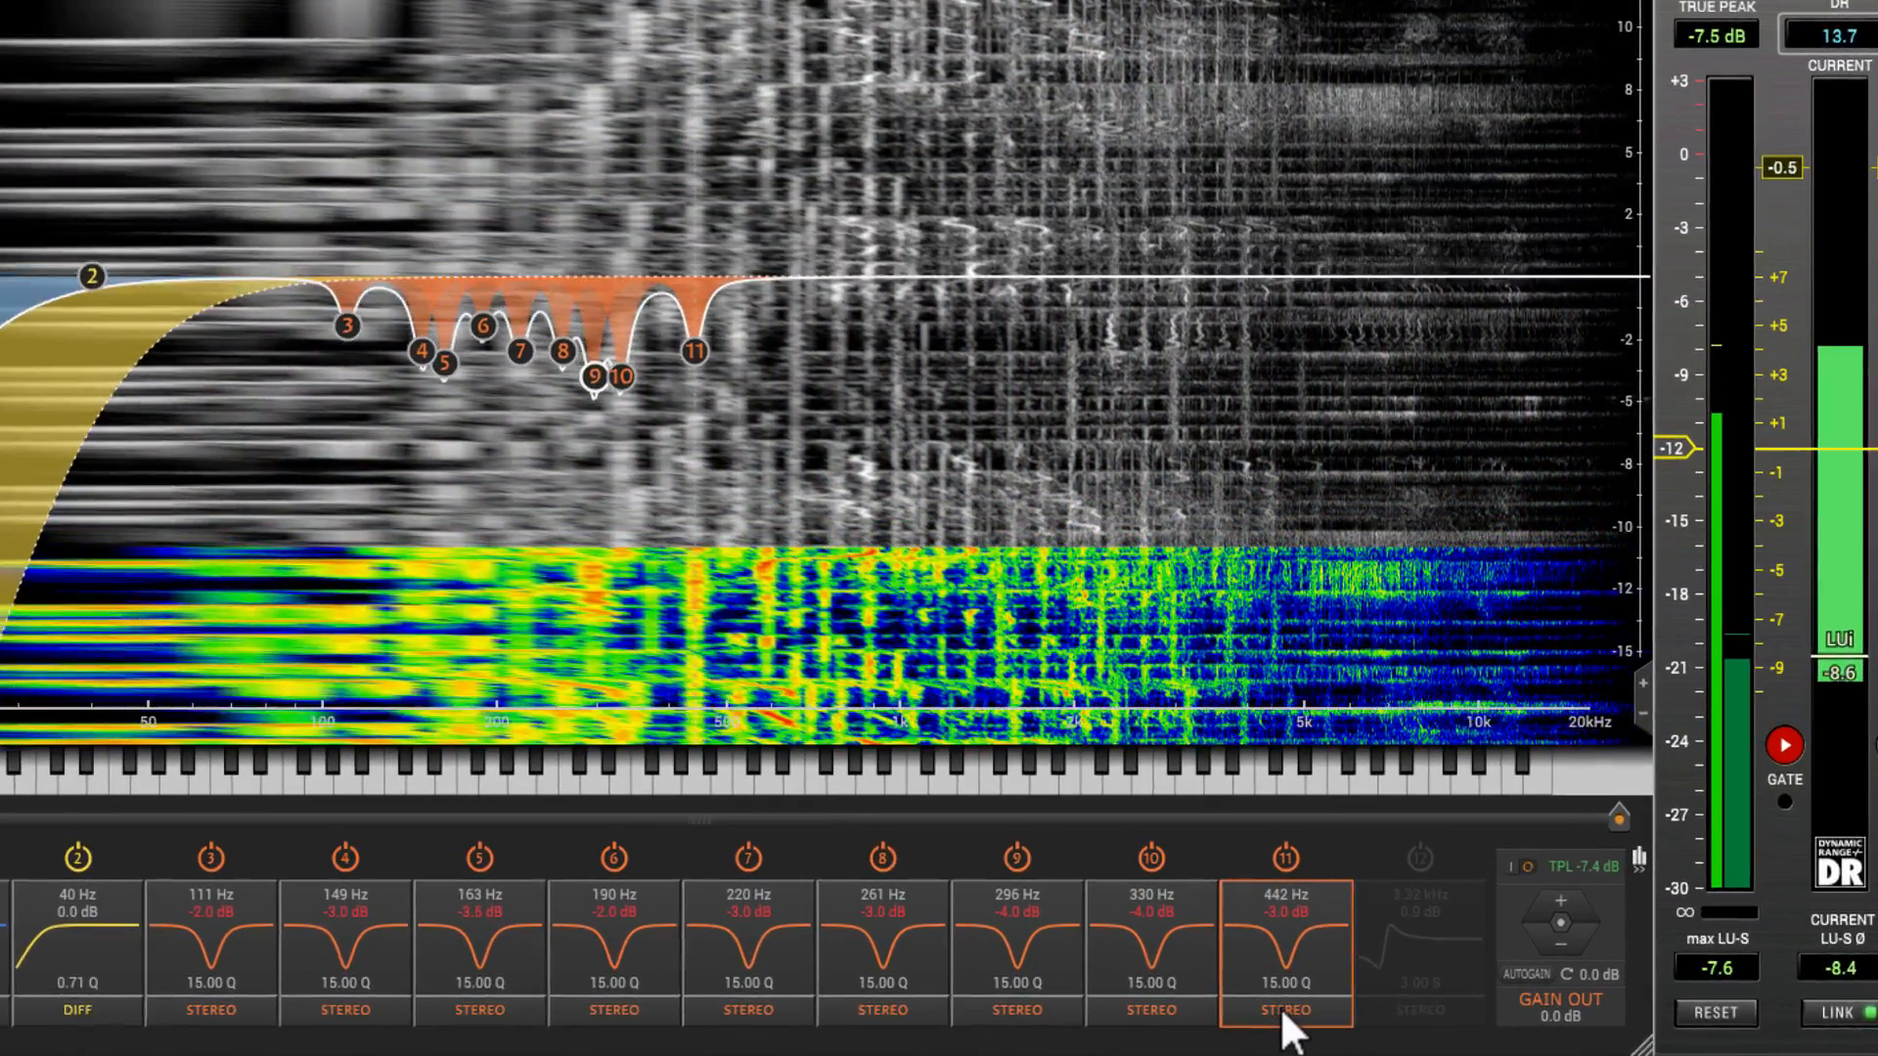
- View the channel mode options of the 442 Hz band and leave it on Stereo
{"action": "left_click", "coordinate": [1256, 1020]}
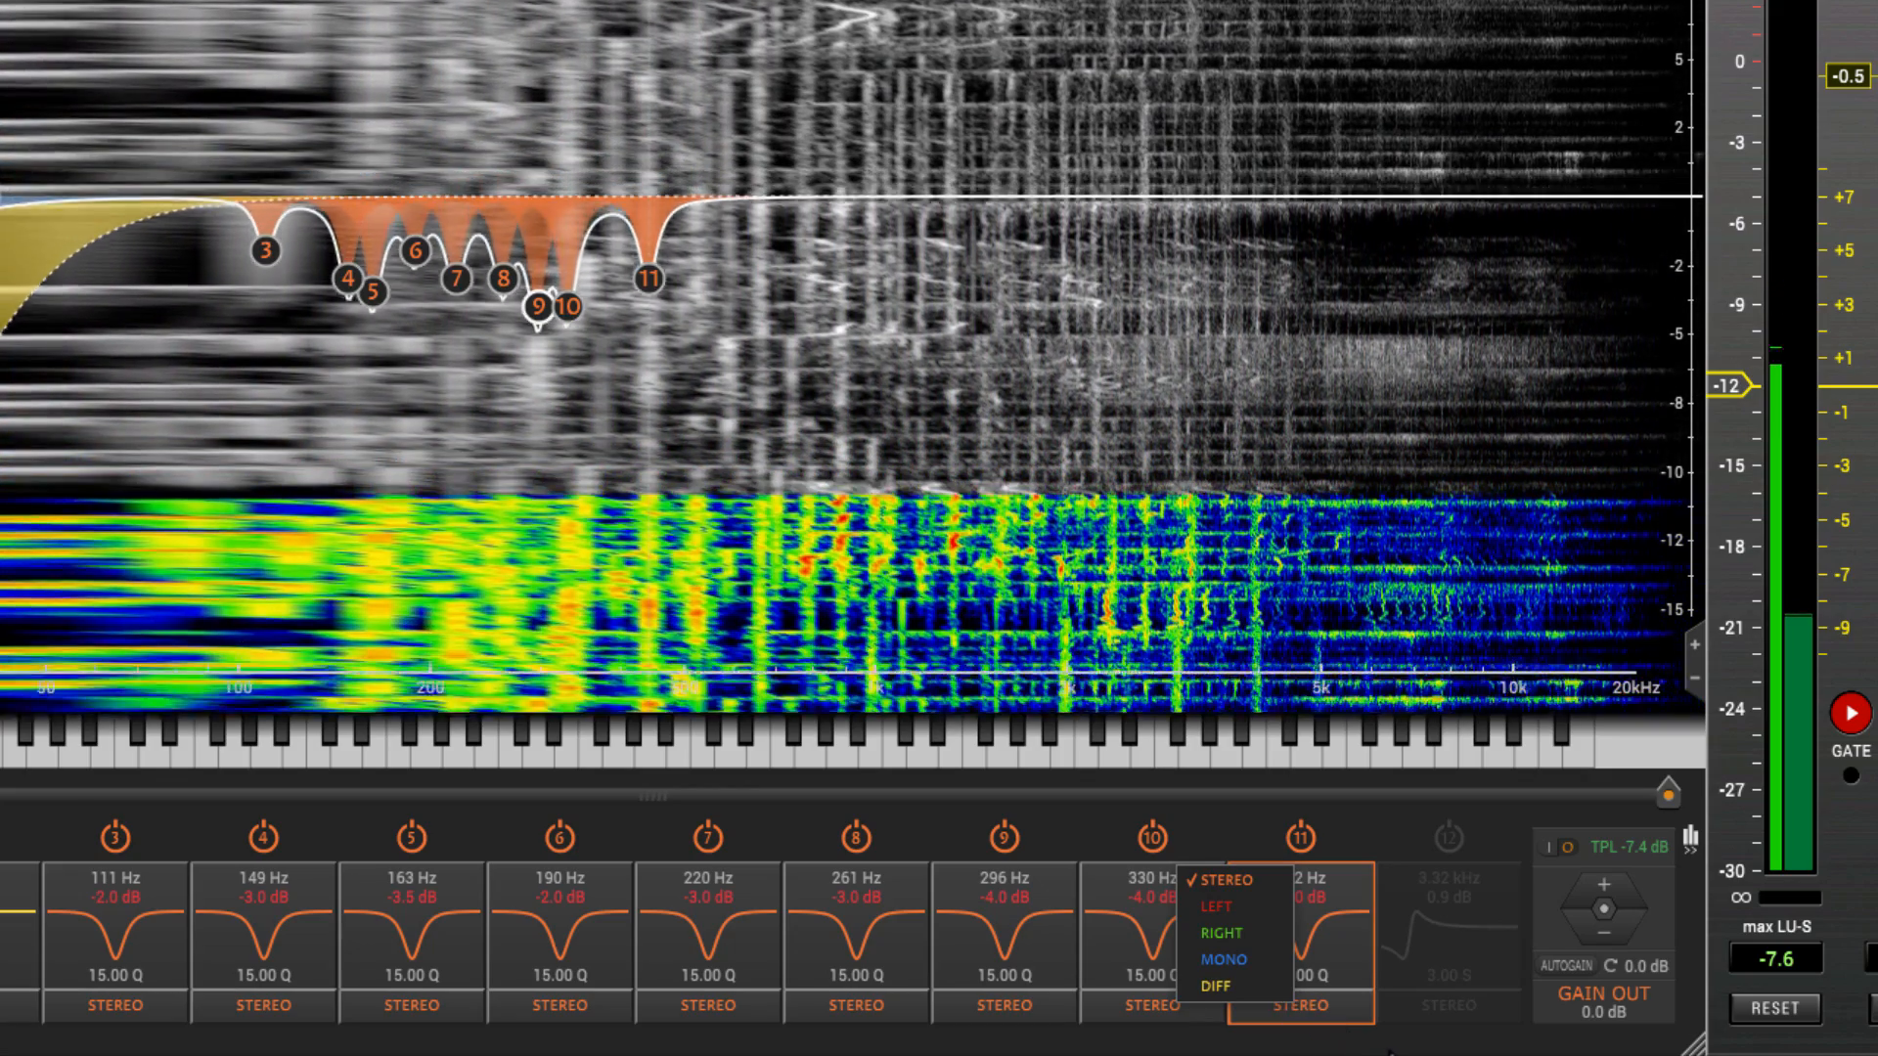
{"action": "left_click", "coordinate": [1390, 1054]}
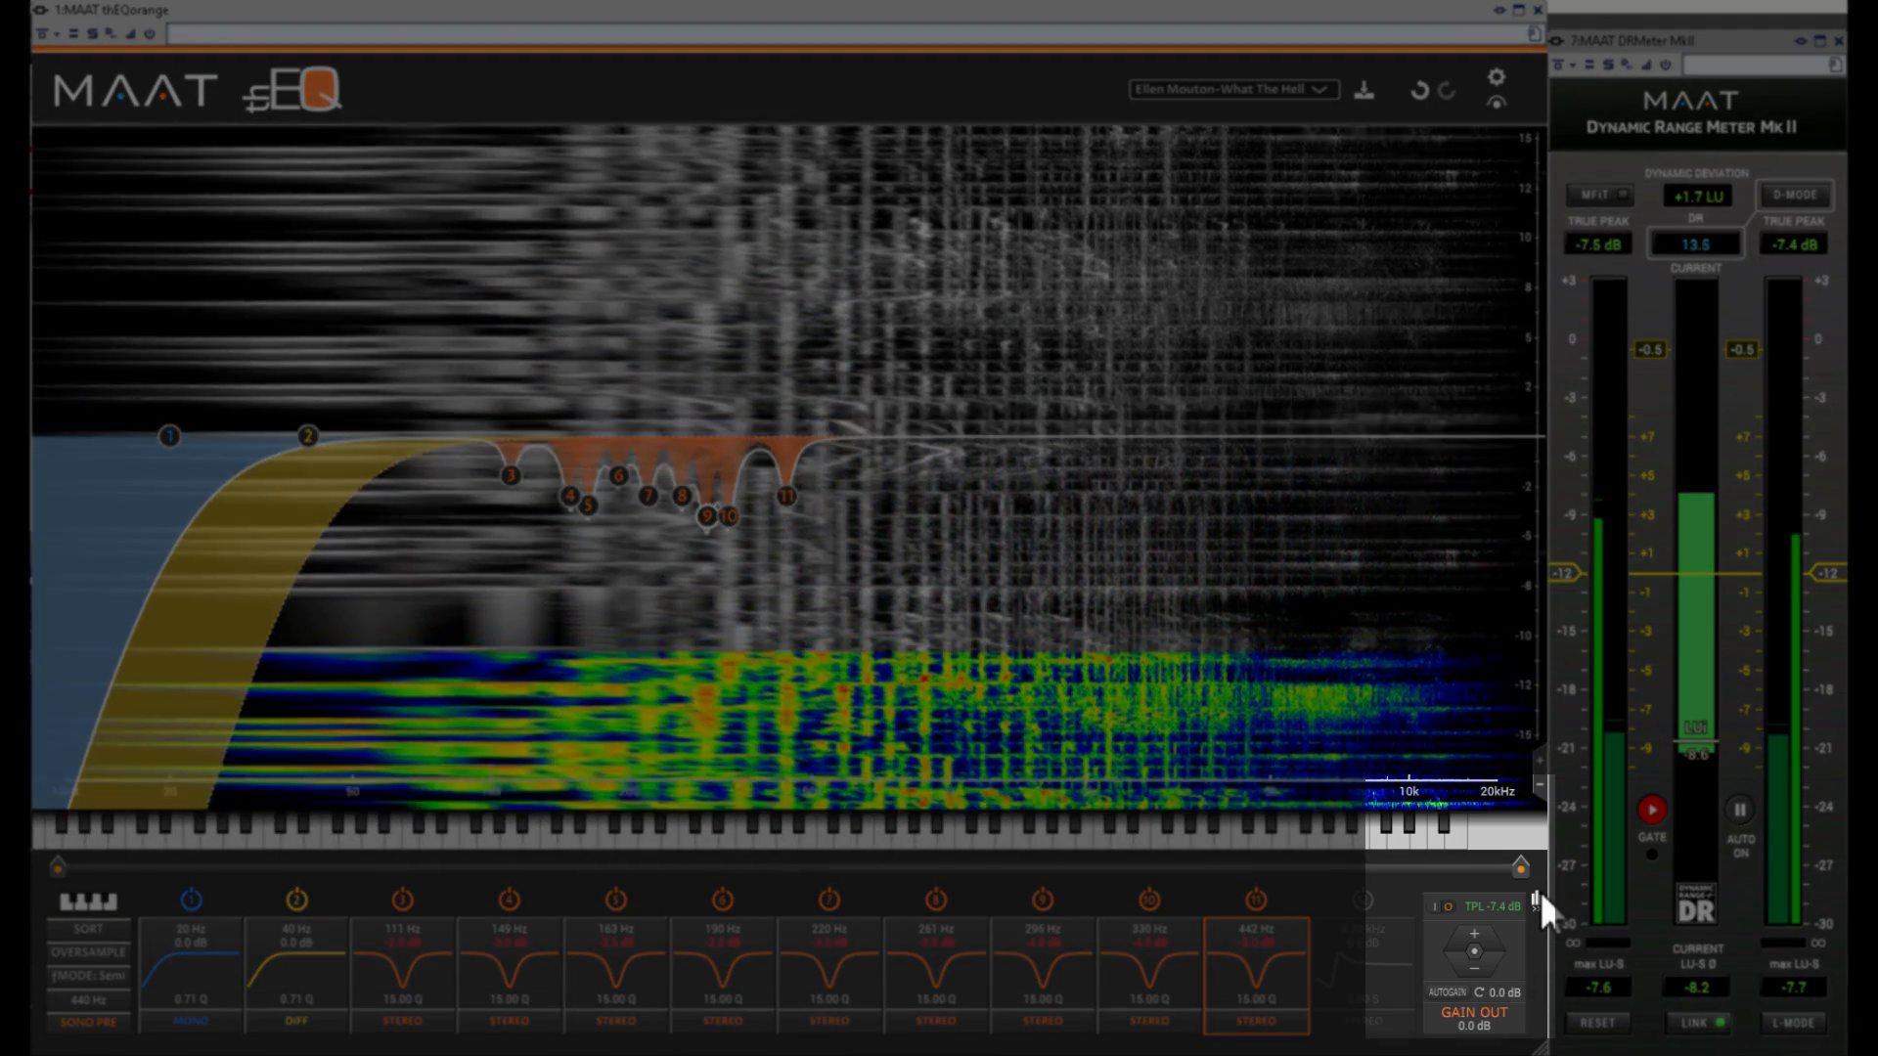
- In the sonogram level controls, lower the upper colour limit to about -20 dB and enlarge the coloured sonogram area
{"action": "left_click", "coordinate": [1535, 898]}
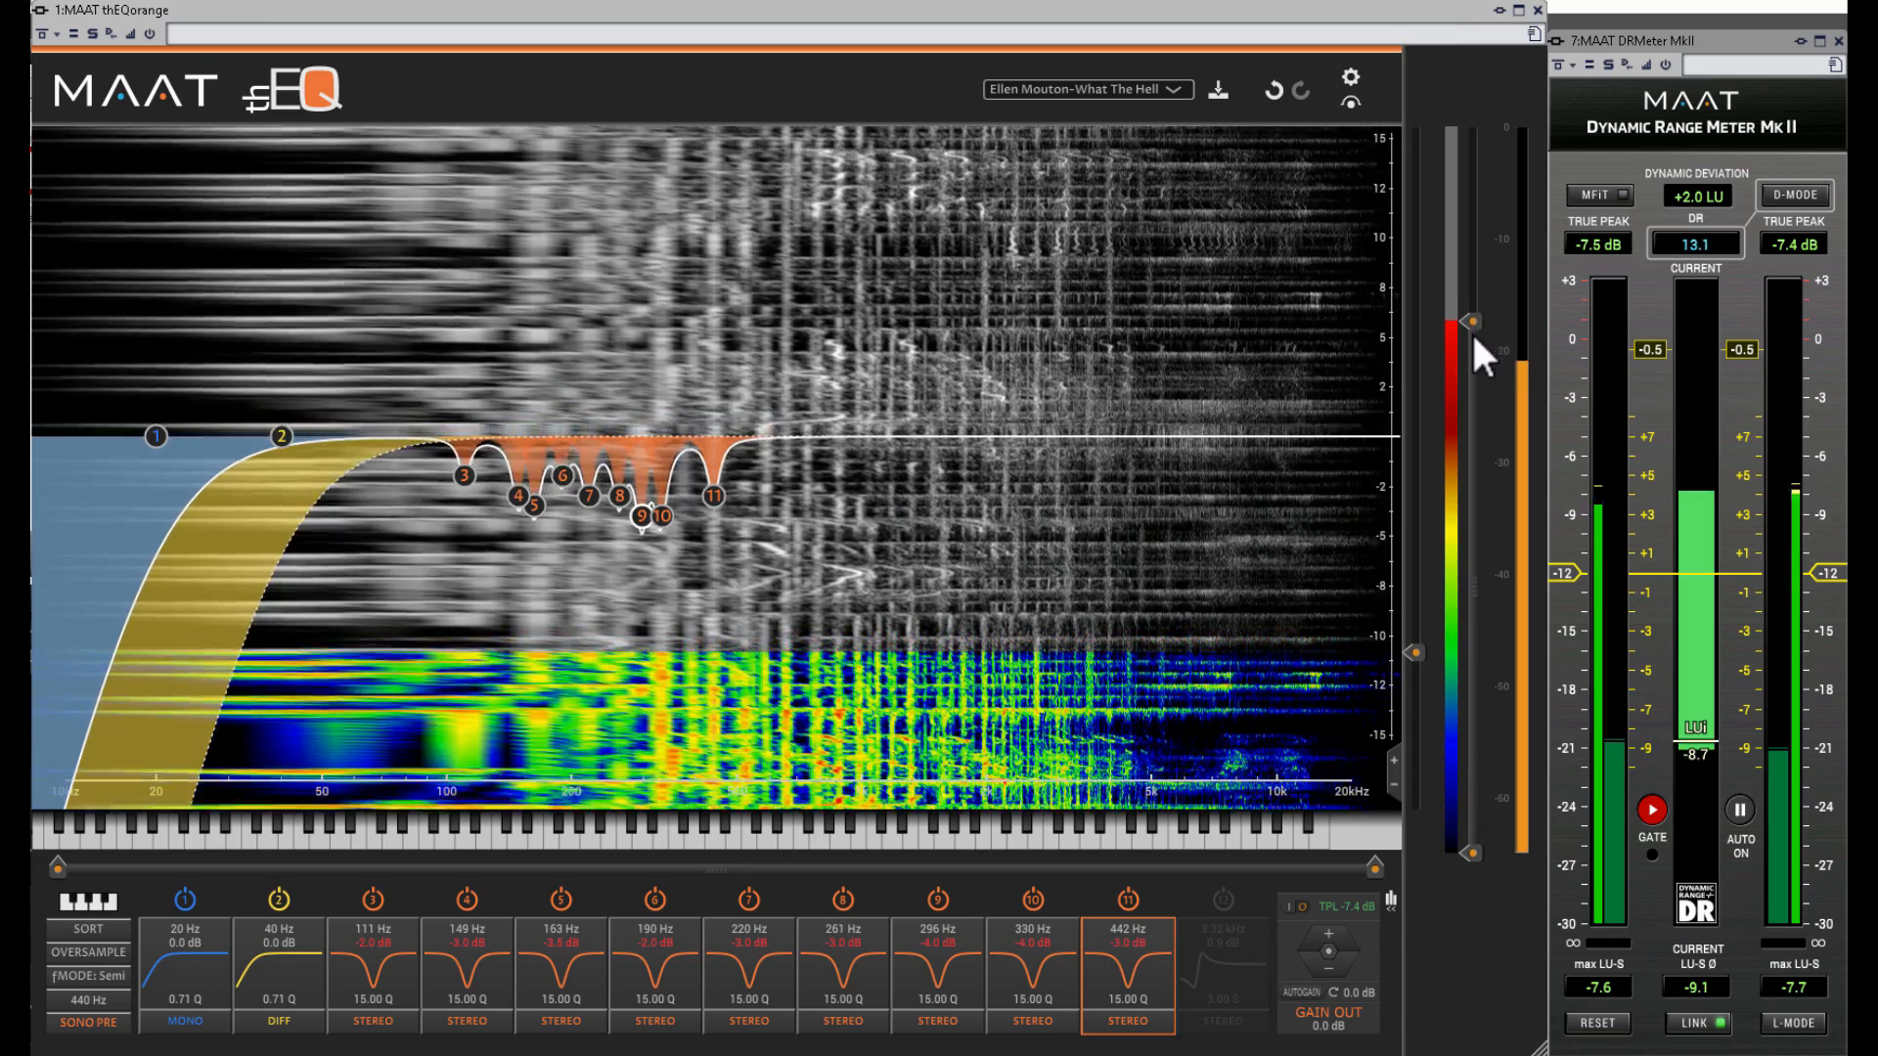
{"action": "left_click_drag", "start_coordinate": [1471, 331], "coordinate": [1506, 356]}
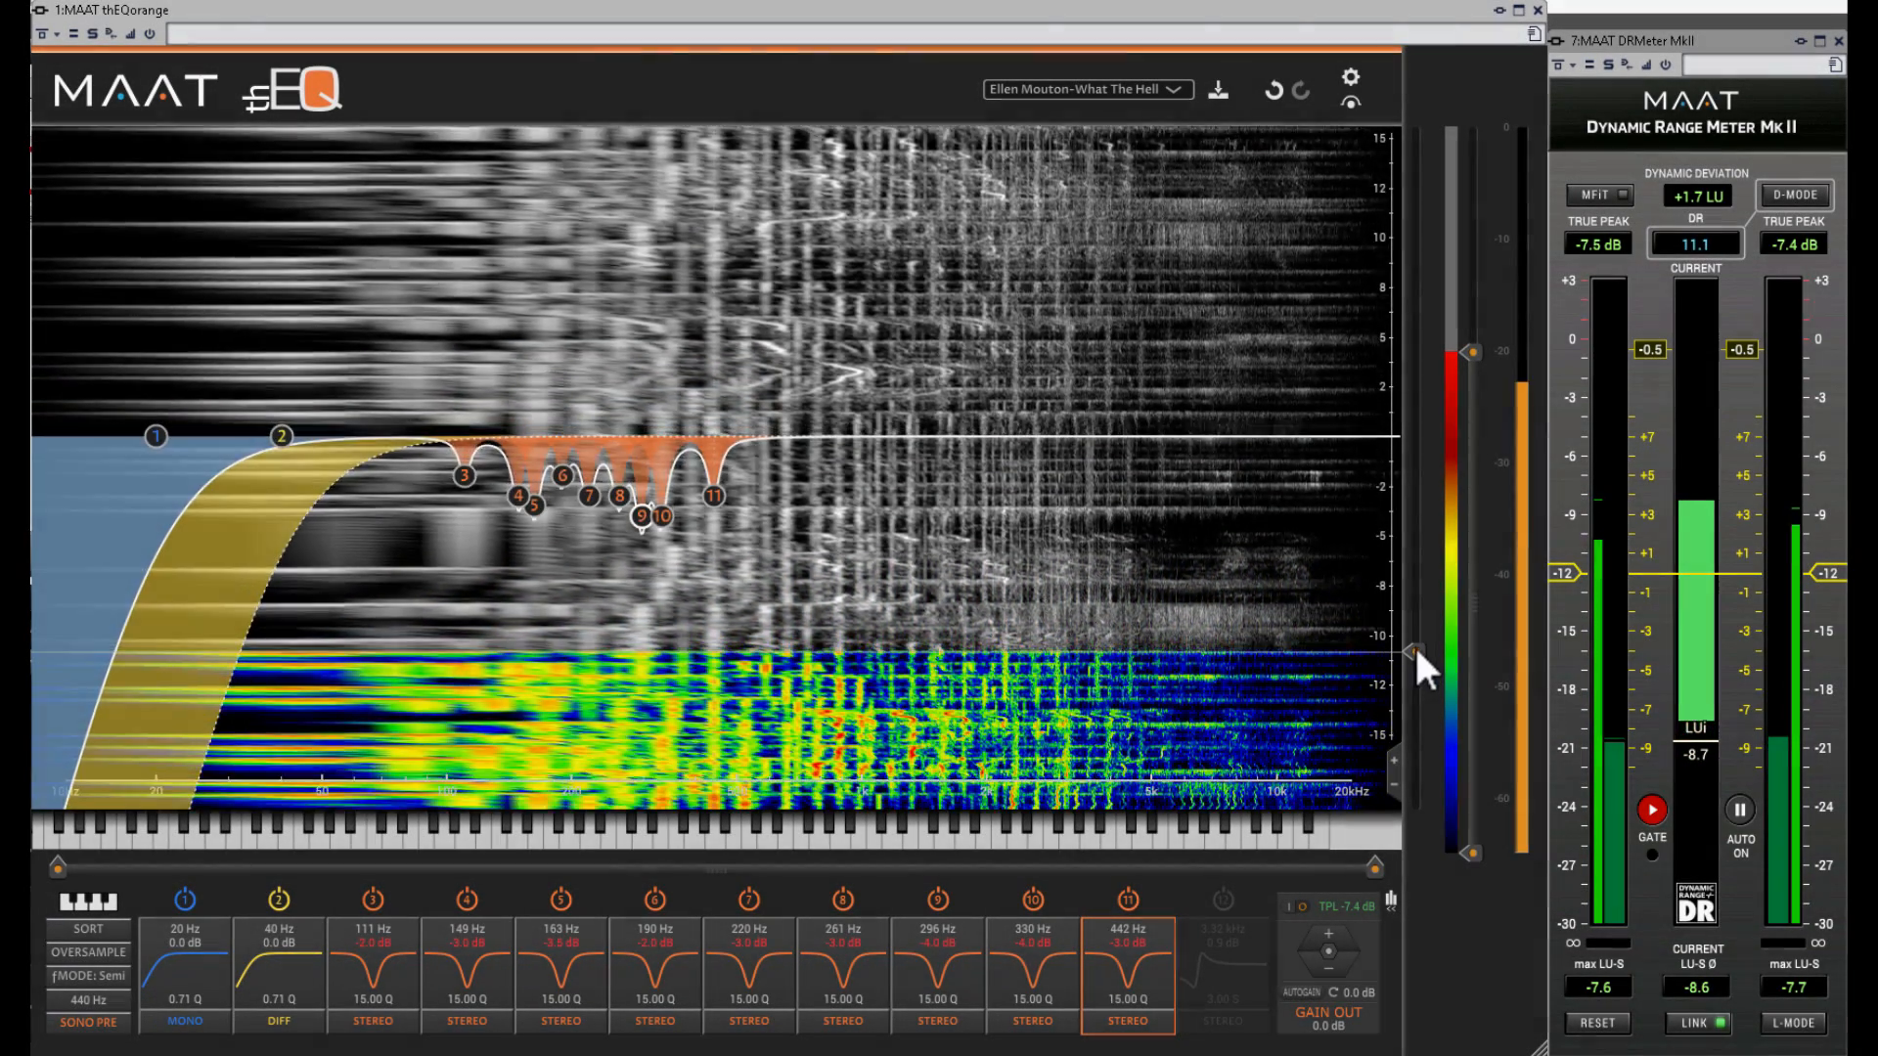
{"action": "left_click_drag", "start_coordinate": [1416, 650], "coordinate": [1445, 622]}
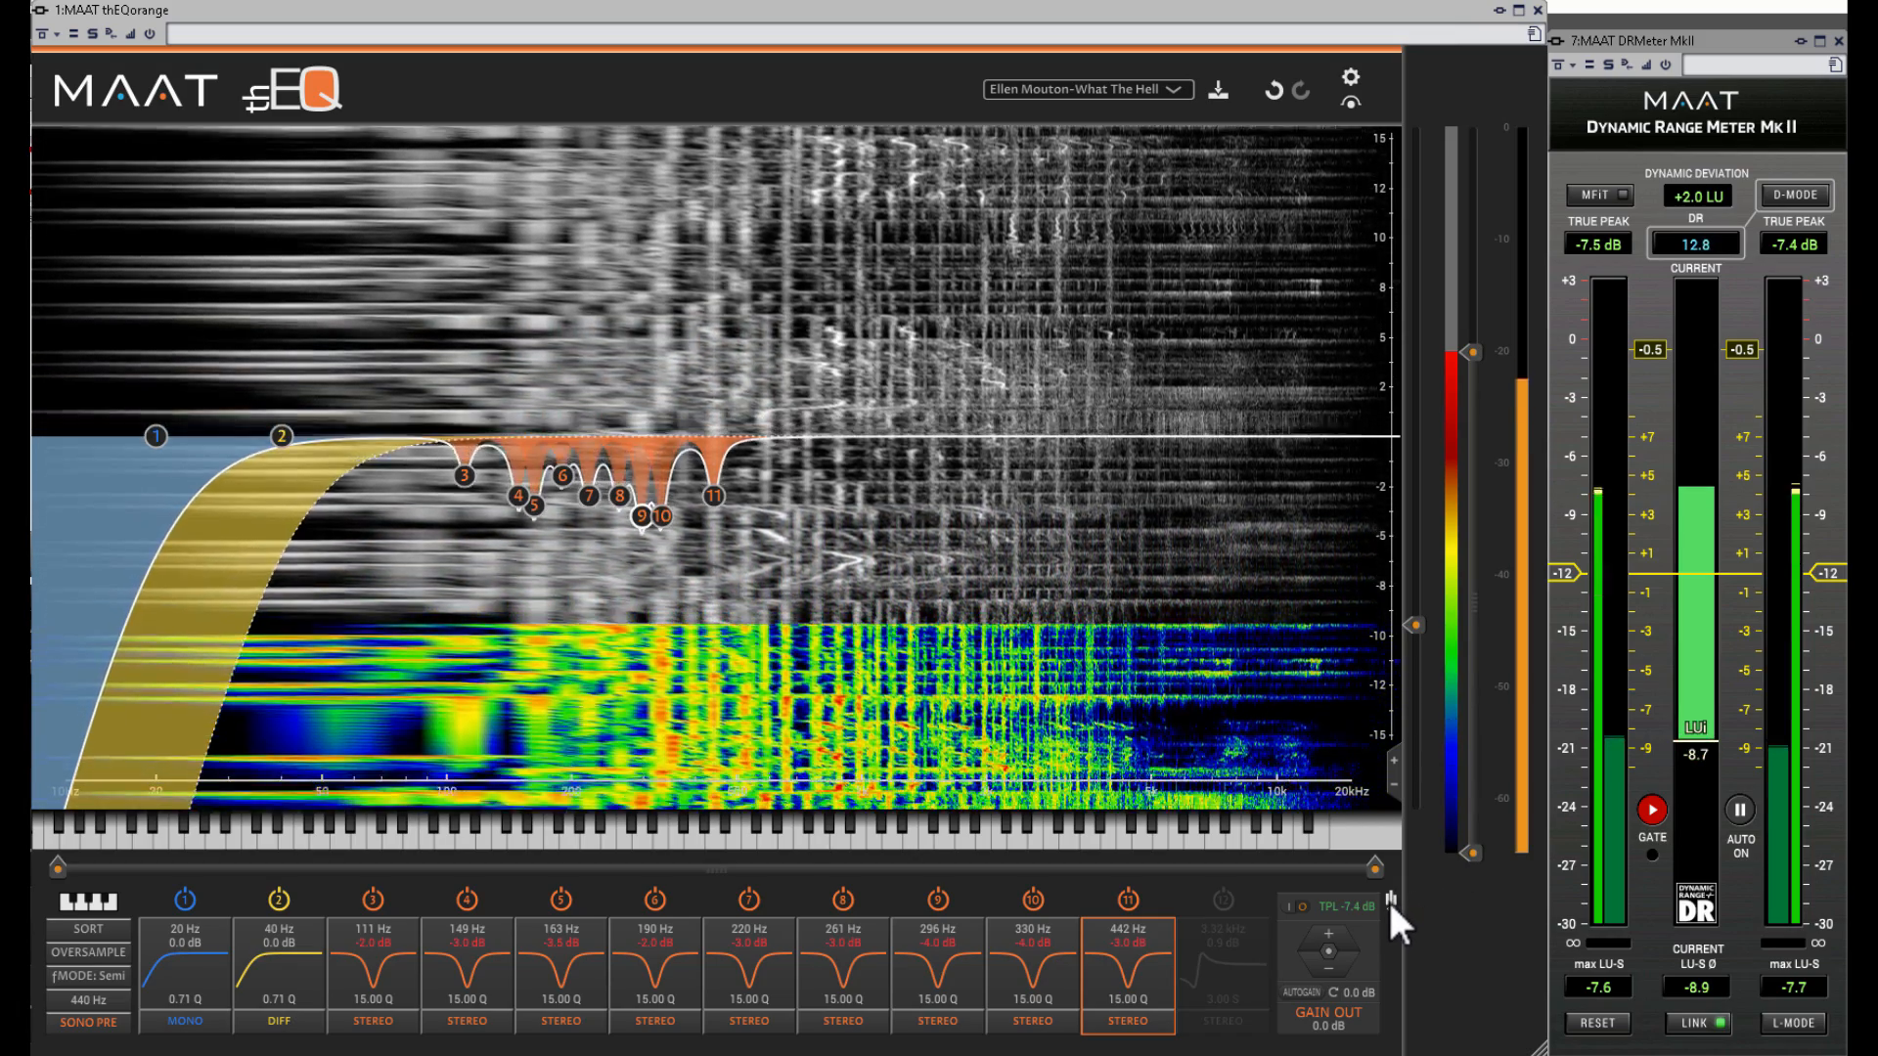
{"action": "left_click_drag", "start_coordinate": [1391, 898], "coordinate": [1547, 830]}
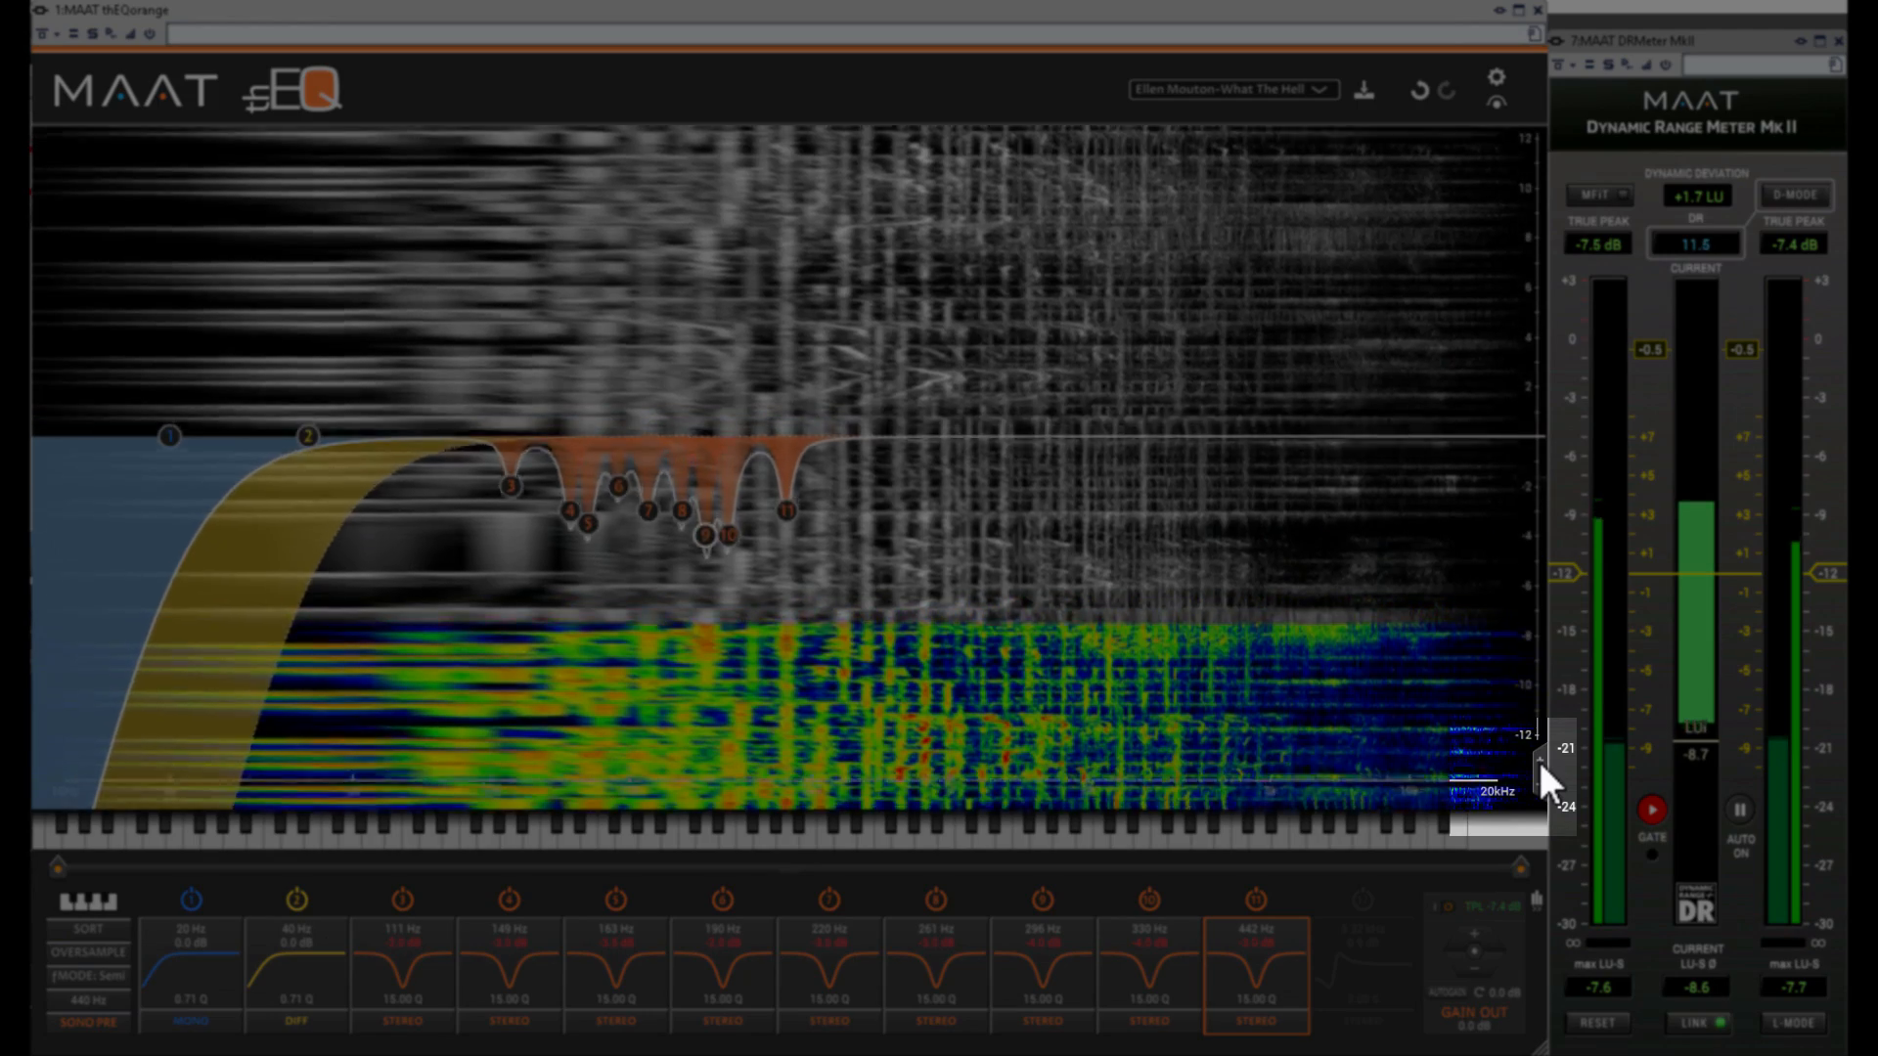
- Zoom the graph's gain scale to about ±9 dB and reduce the upper limit of the displayed frequency range
{"action": "left_click", "coordinate": [1539, 760]}
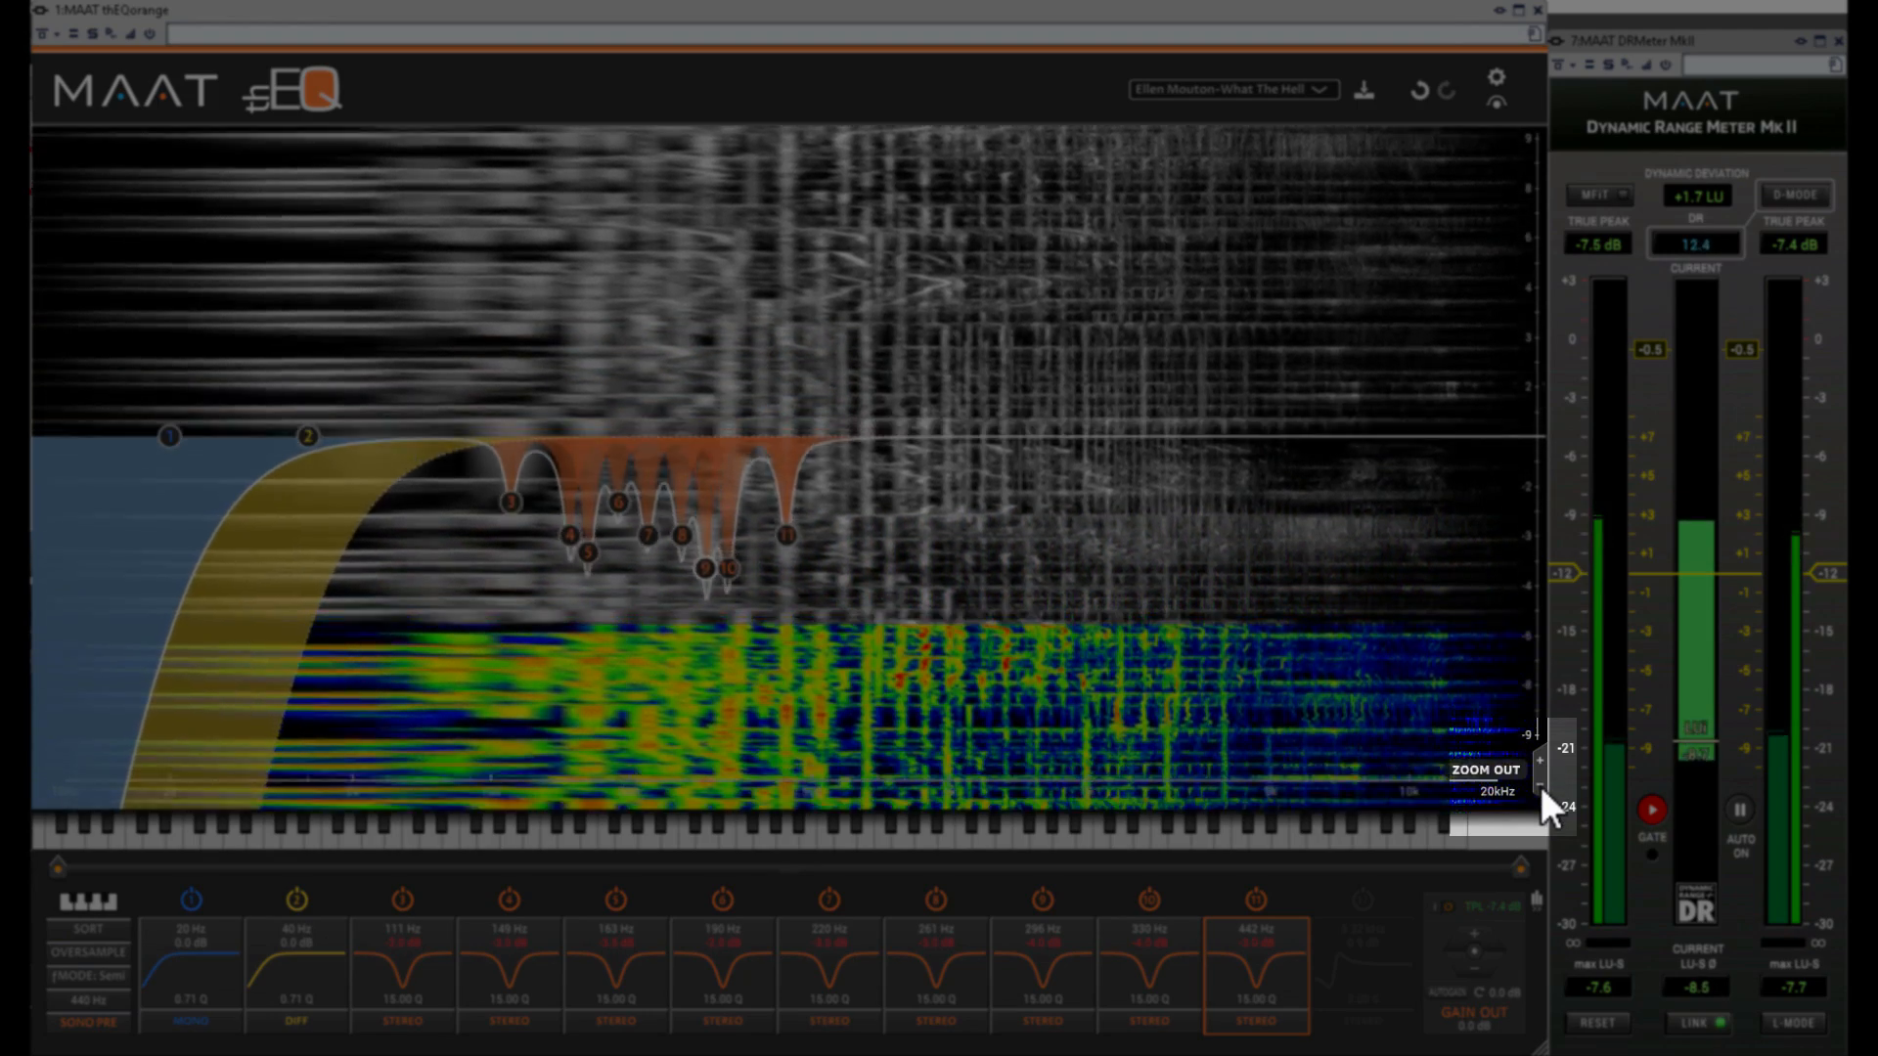
{"action": "left_click", "coordinate": [1541, 787]}
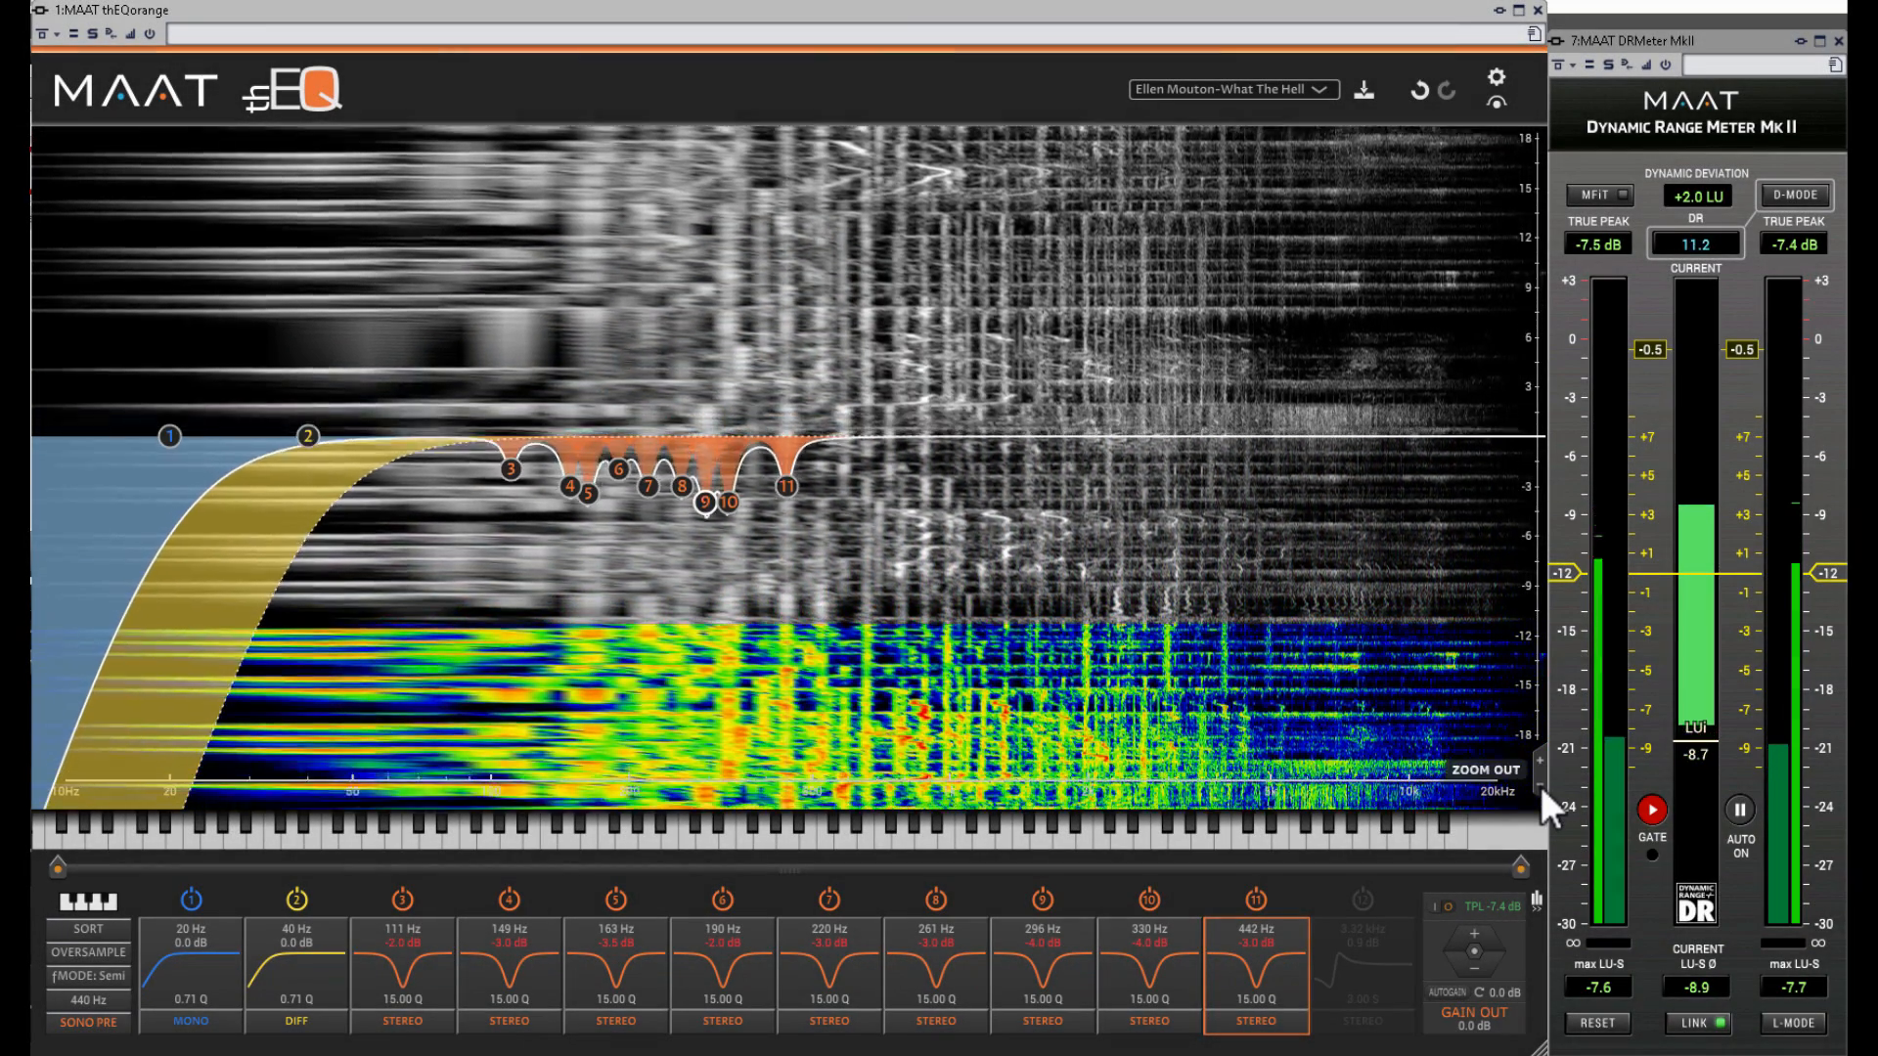
{"action": "left_click", "coordinate": [1541, 786]}
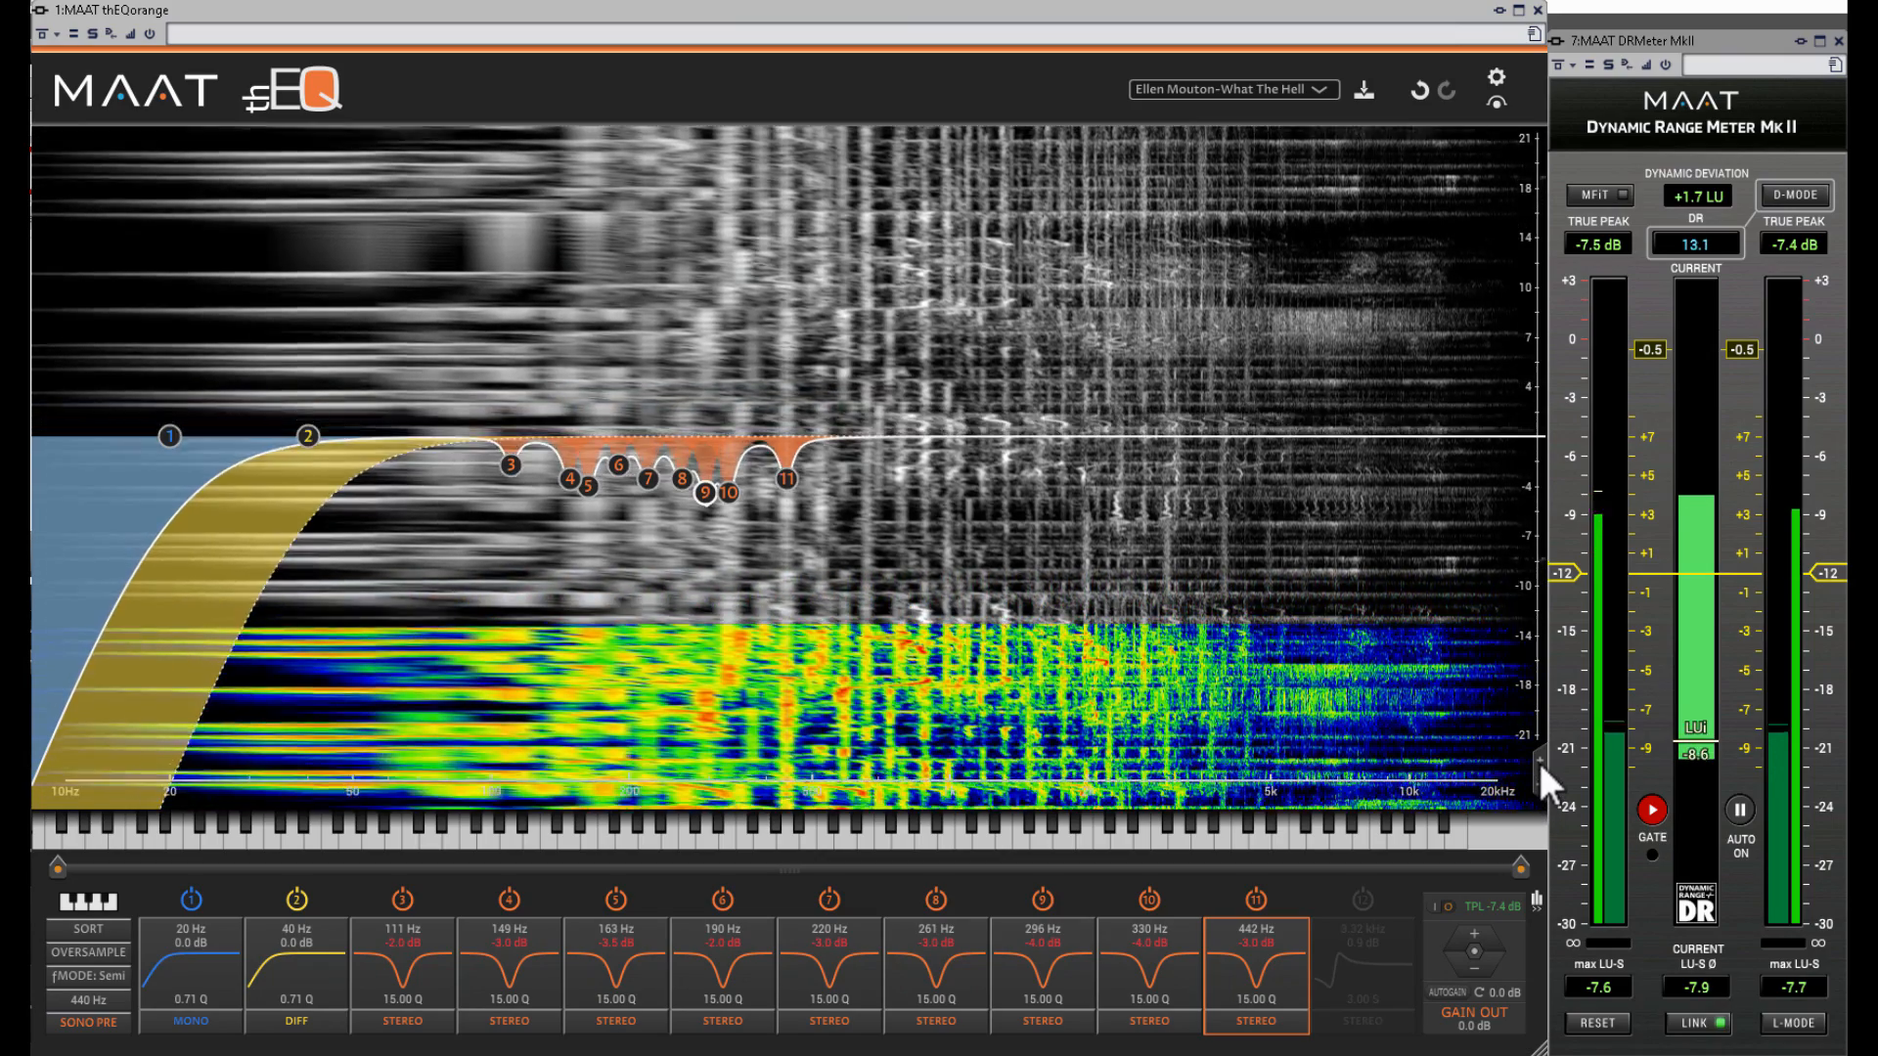
{"action": "left_click", "coordinate": [1538, 759]}
{"action": "left_click", "coordinate": [1537, 759]}
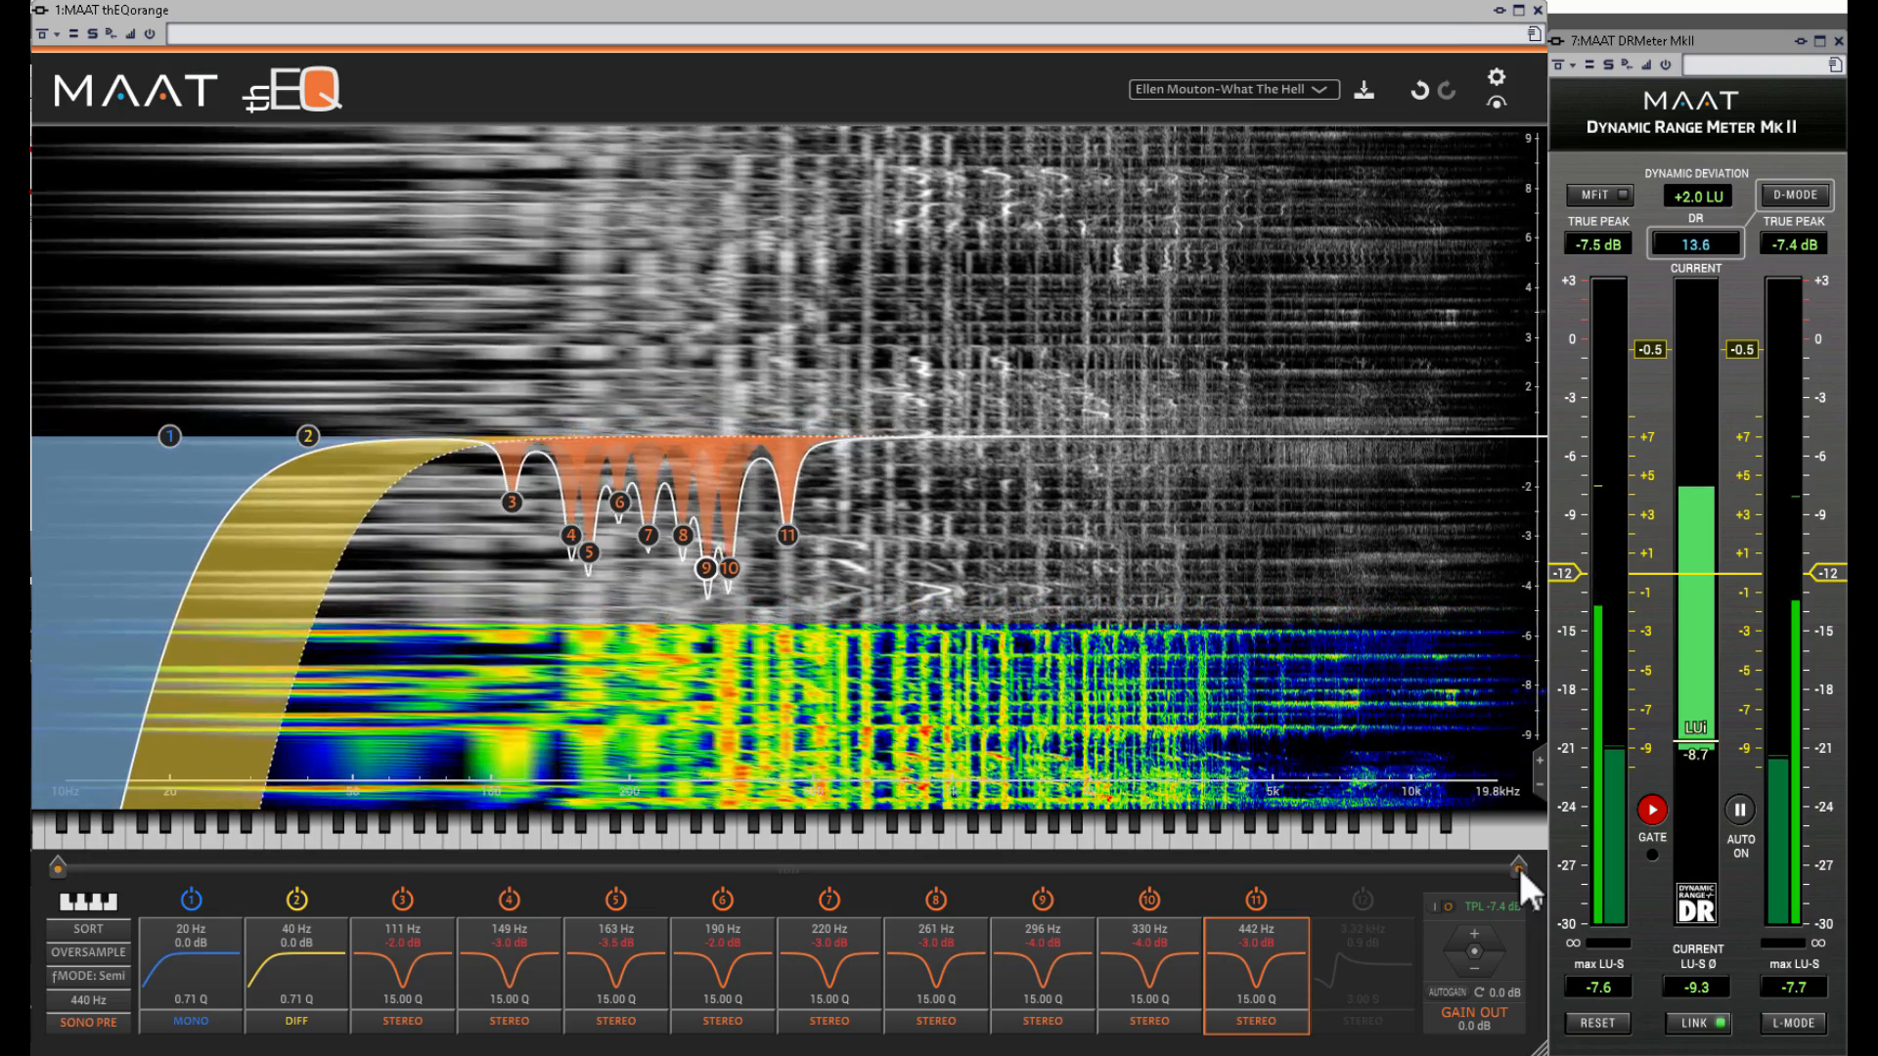
{"action": "left_click_drag", "start_coordinate": [1518, 865], "coordinate": [905, 848]}
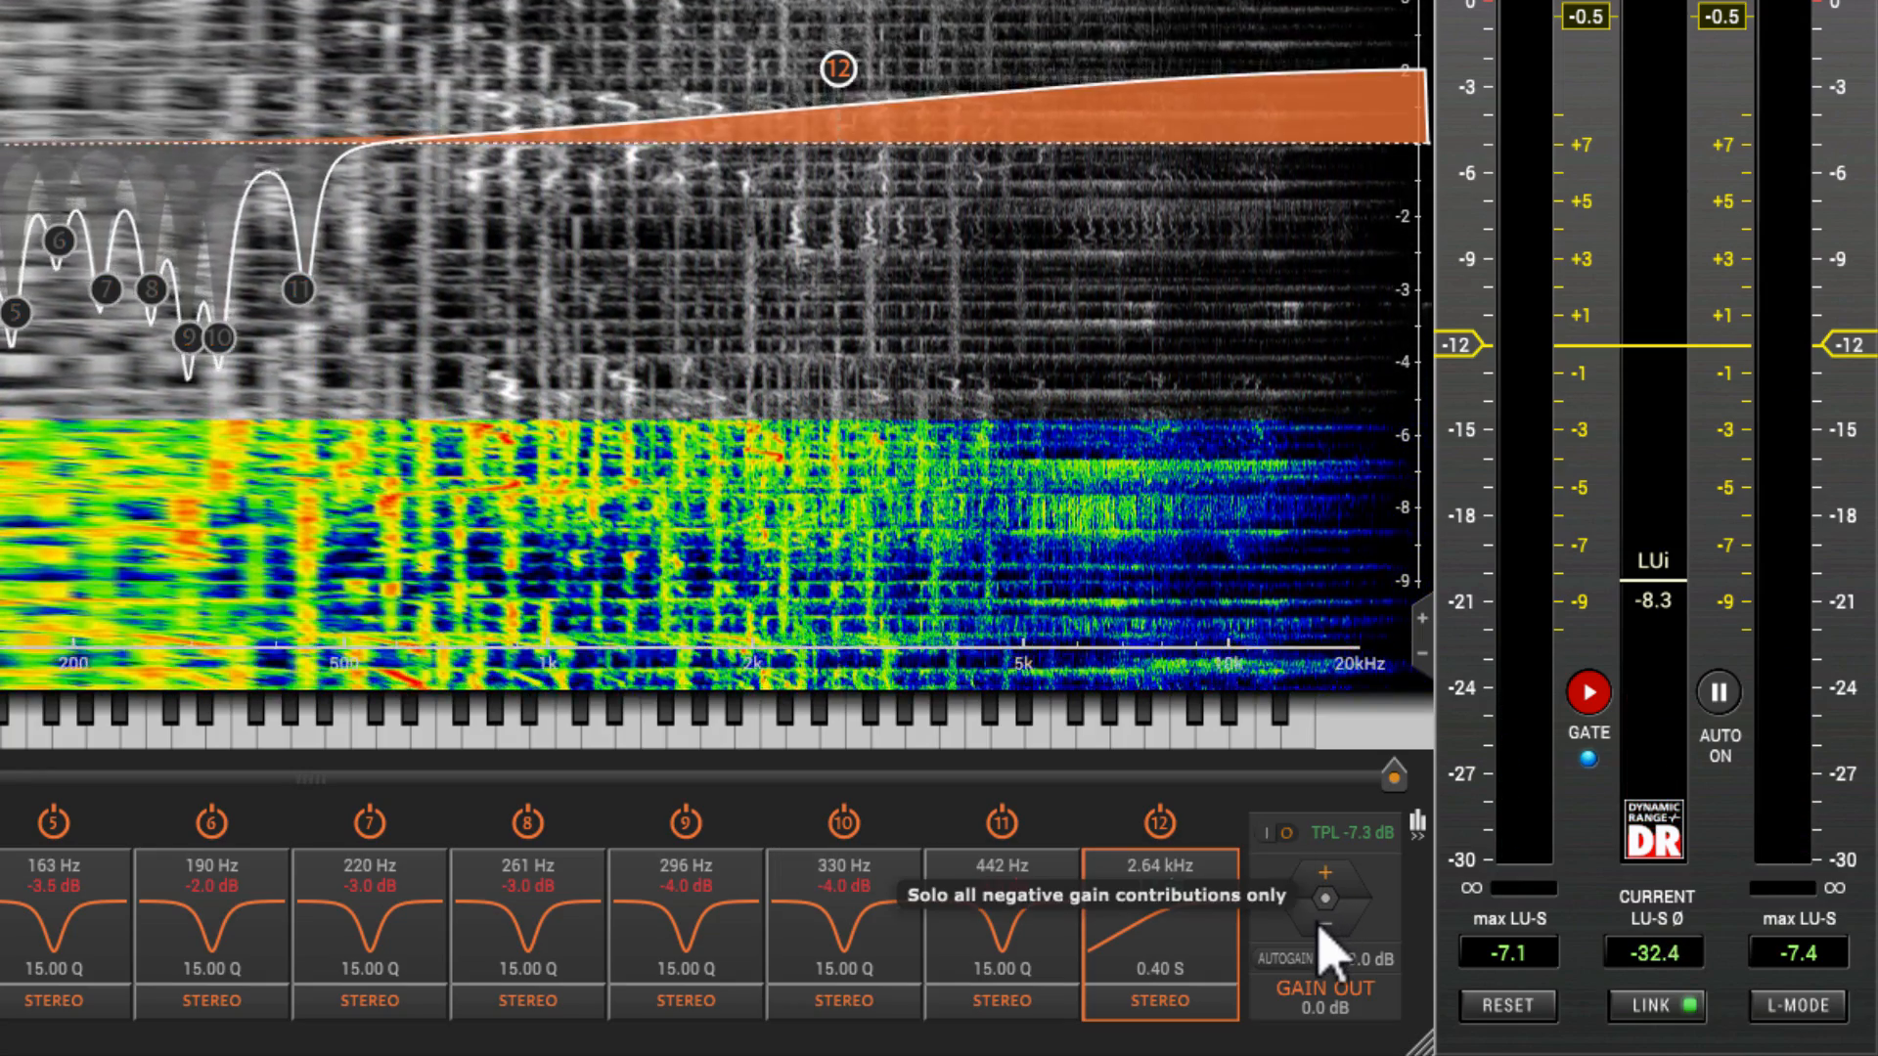
- Solo only the negative gain contributions of the EQ and return to the full curve
{"action": "left_click", "coordinate": [1323, 927]}
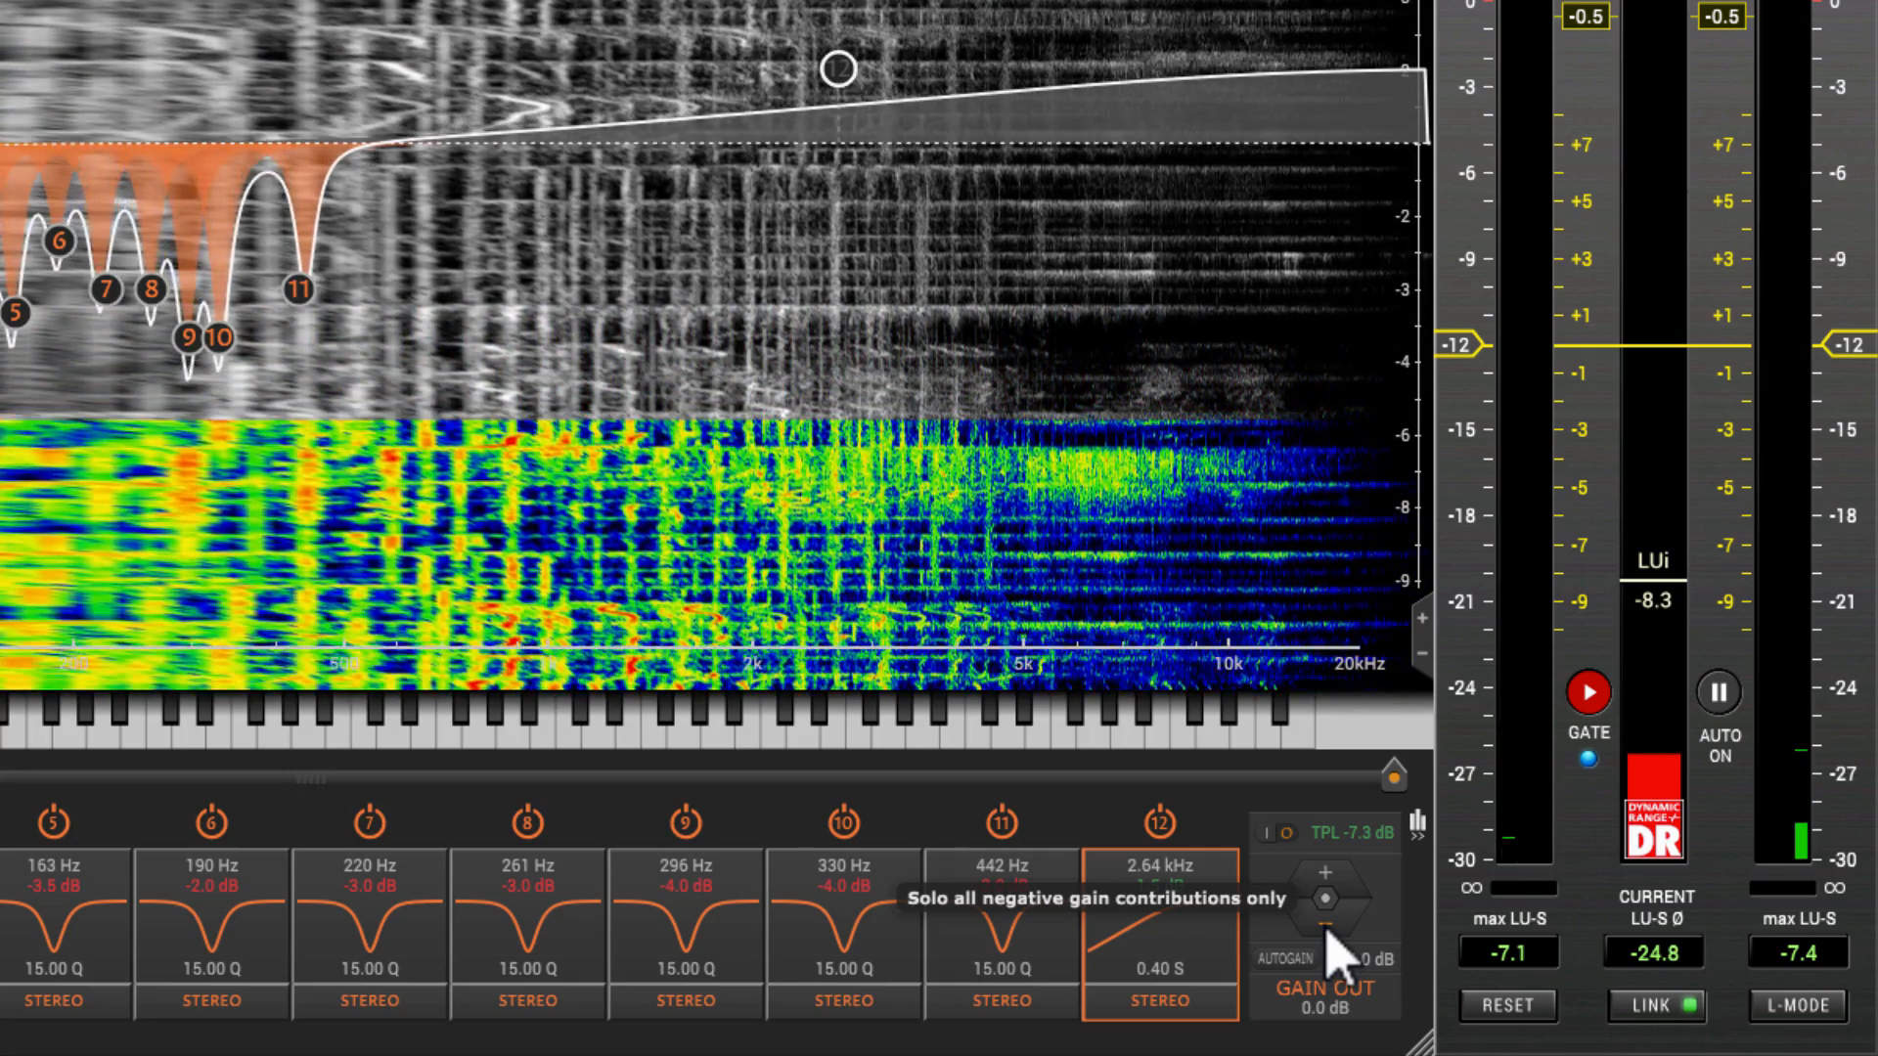
{"action": "left_click", "coordinate": [1325, 927]}
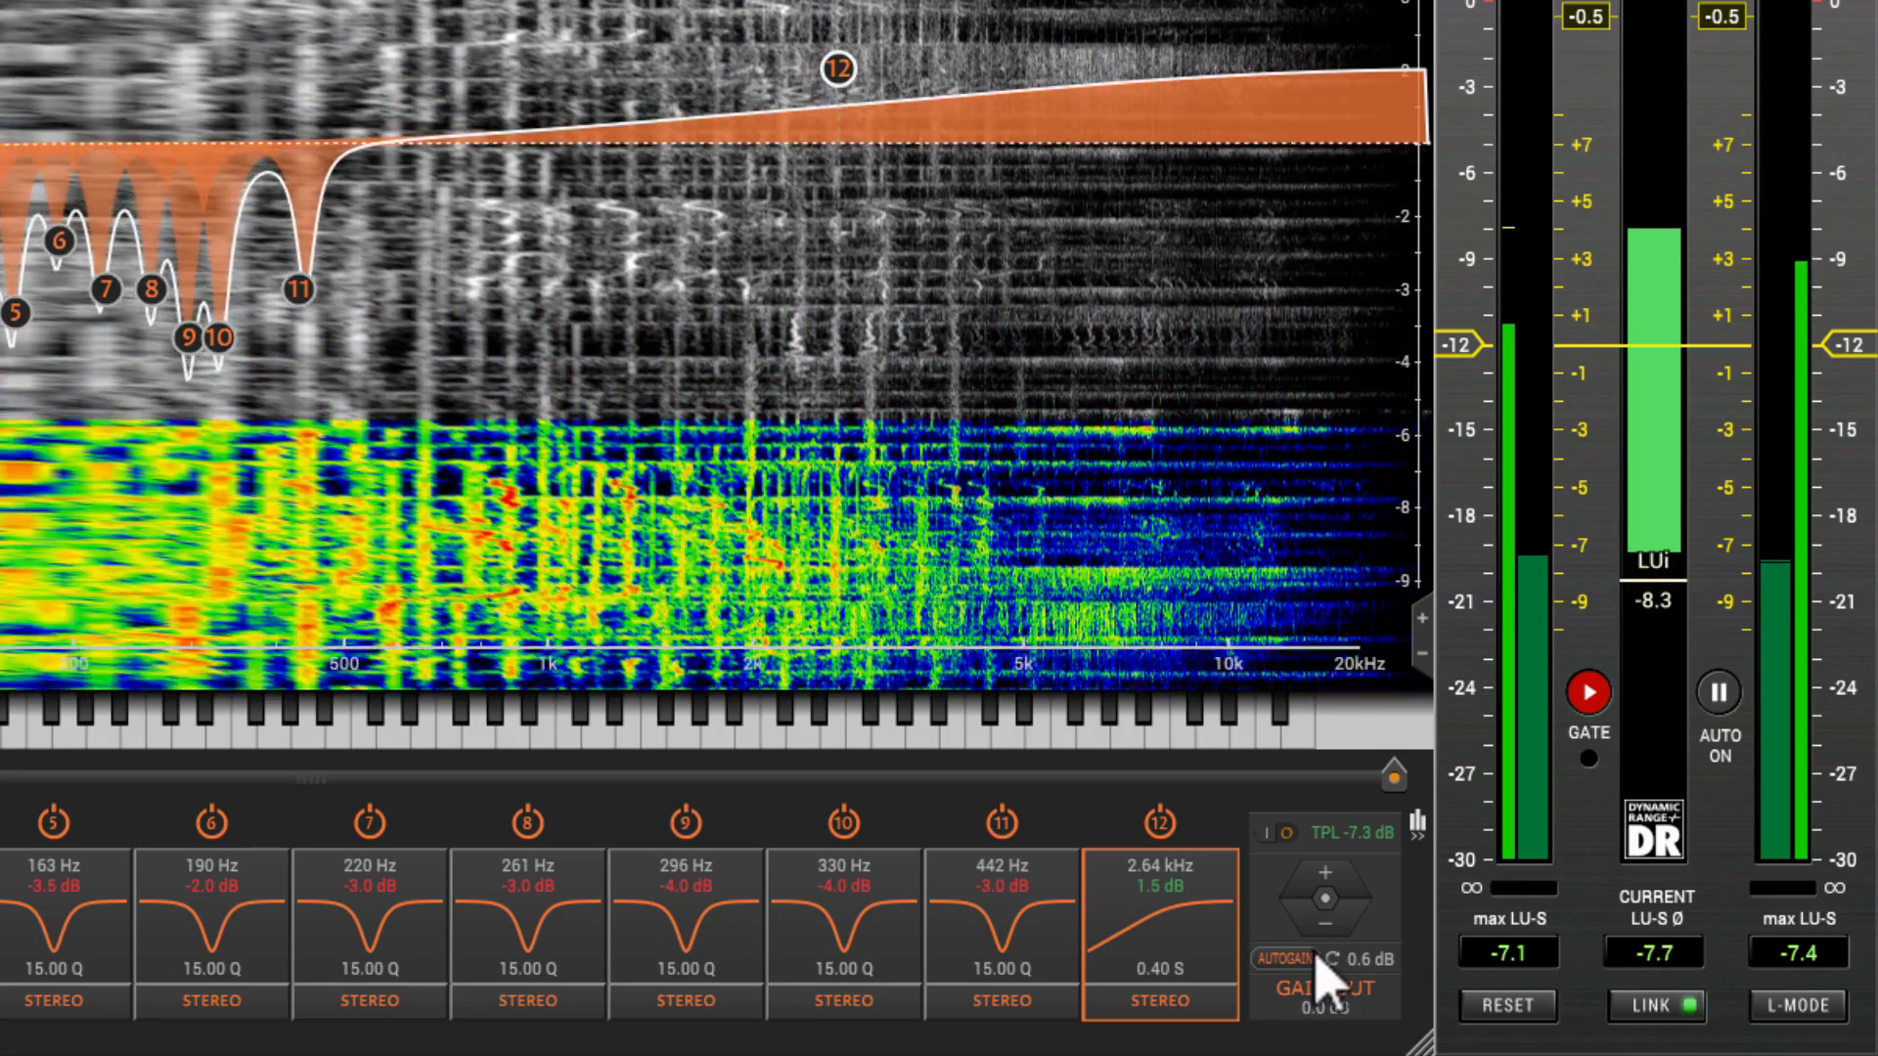
- Recalculate the autogain compensation and open the Gain Out value for editing
{"action": "left_click", "coordinate": [1332, 959]}
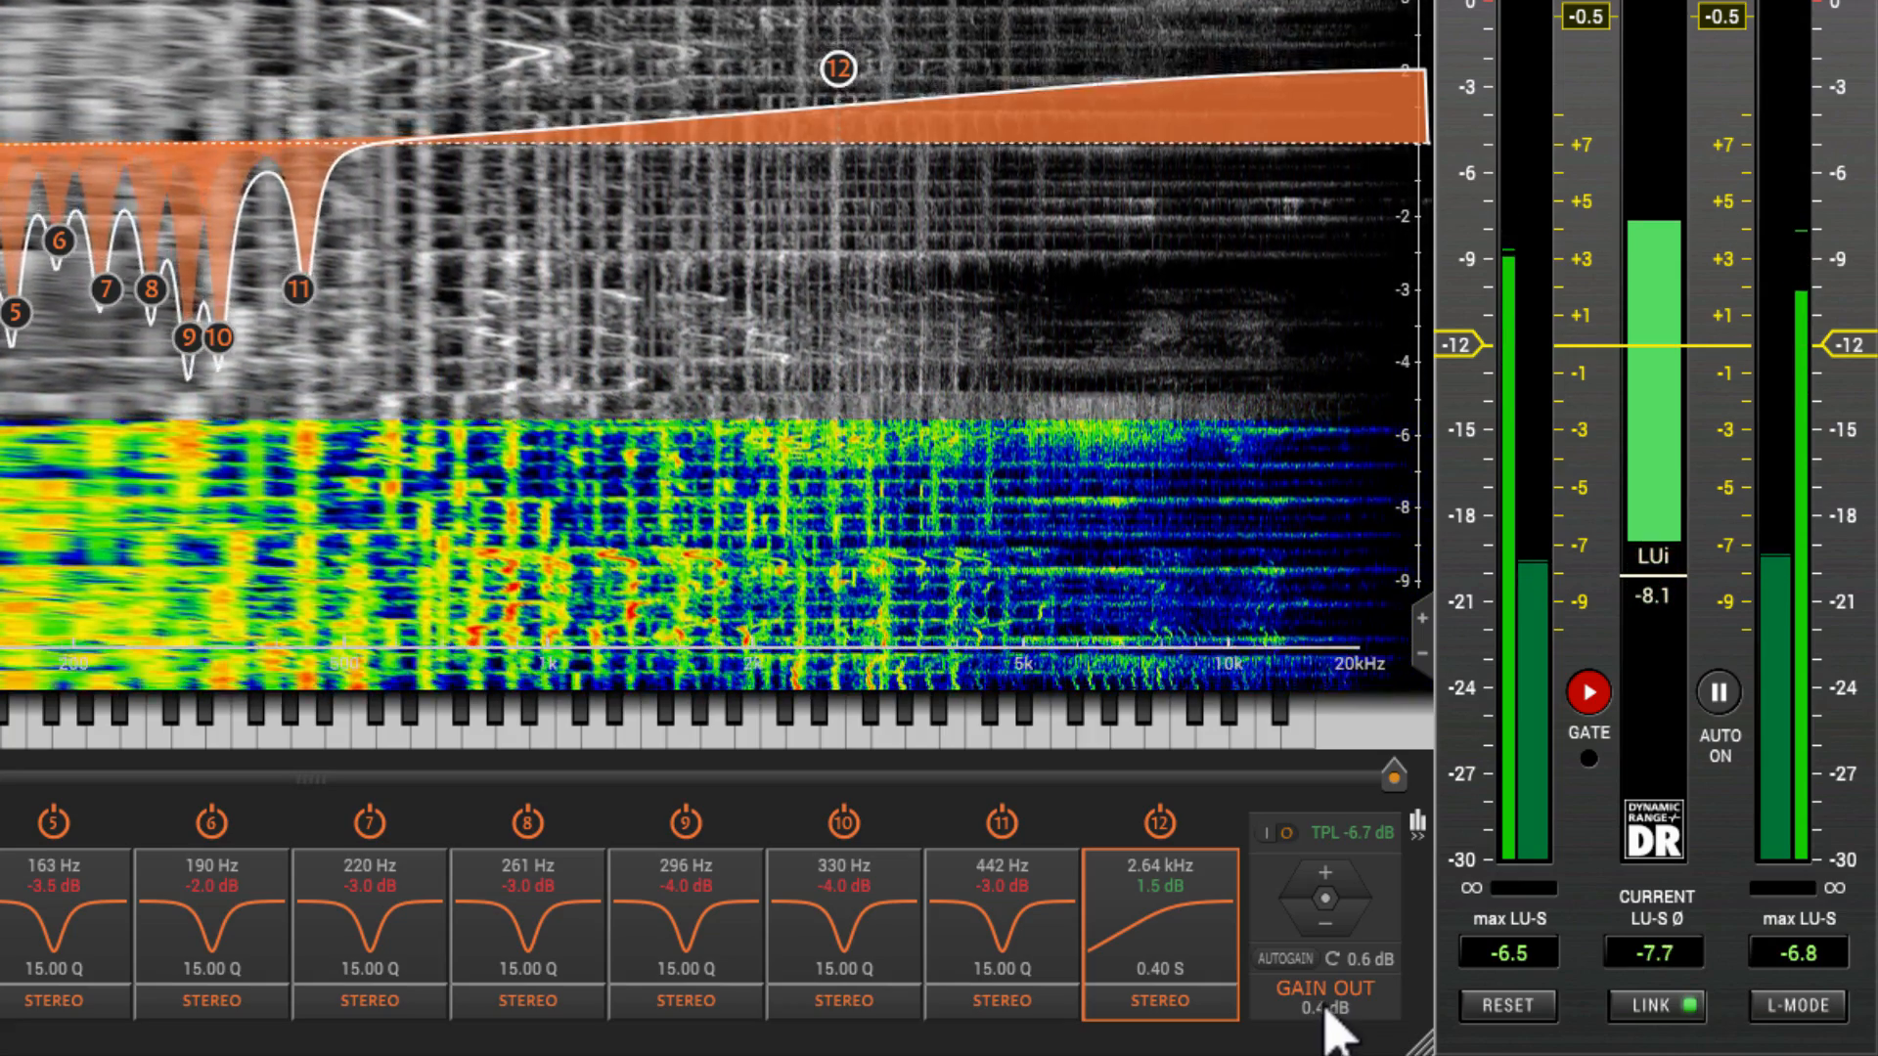
{"action": "double_click", "coordinate": [1327, 1010]}
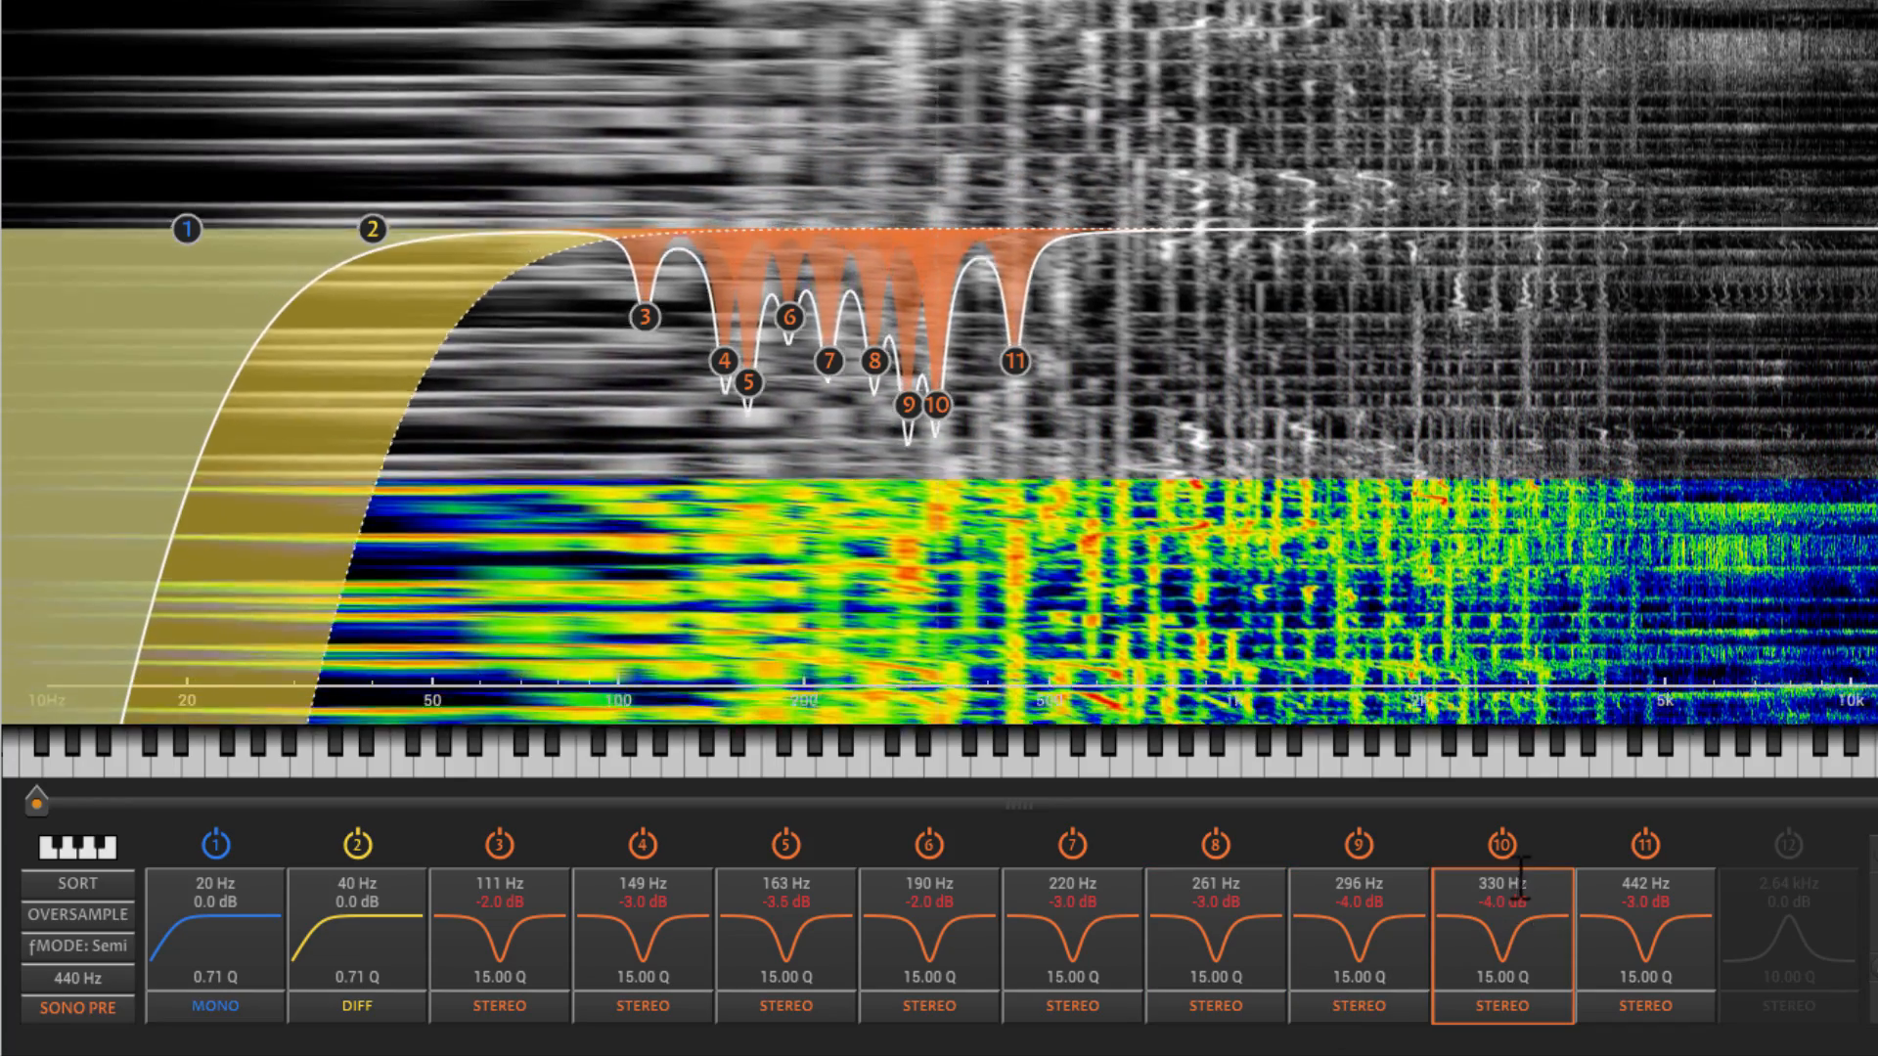
- Set the frequency of band 10 to 78 Hz and sort the bands by frequency
{"action": "double_click", "coordinate": [1518, 876]}
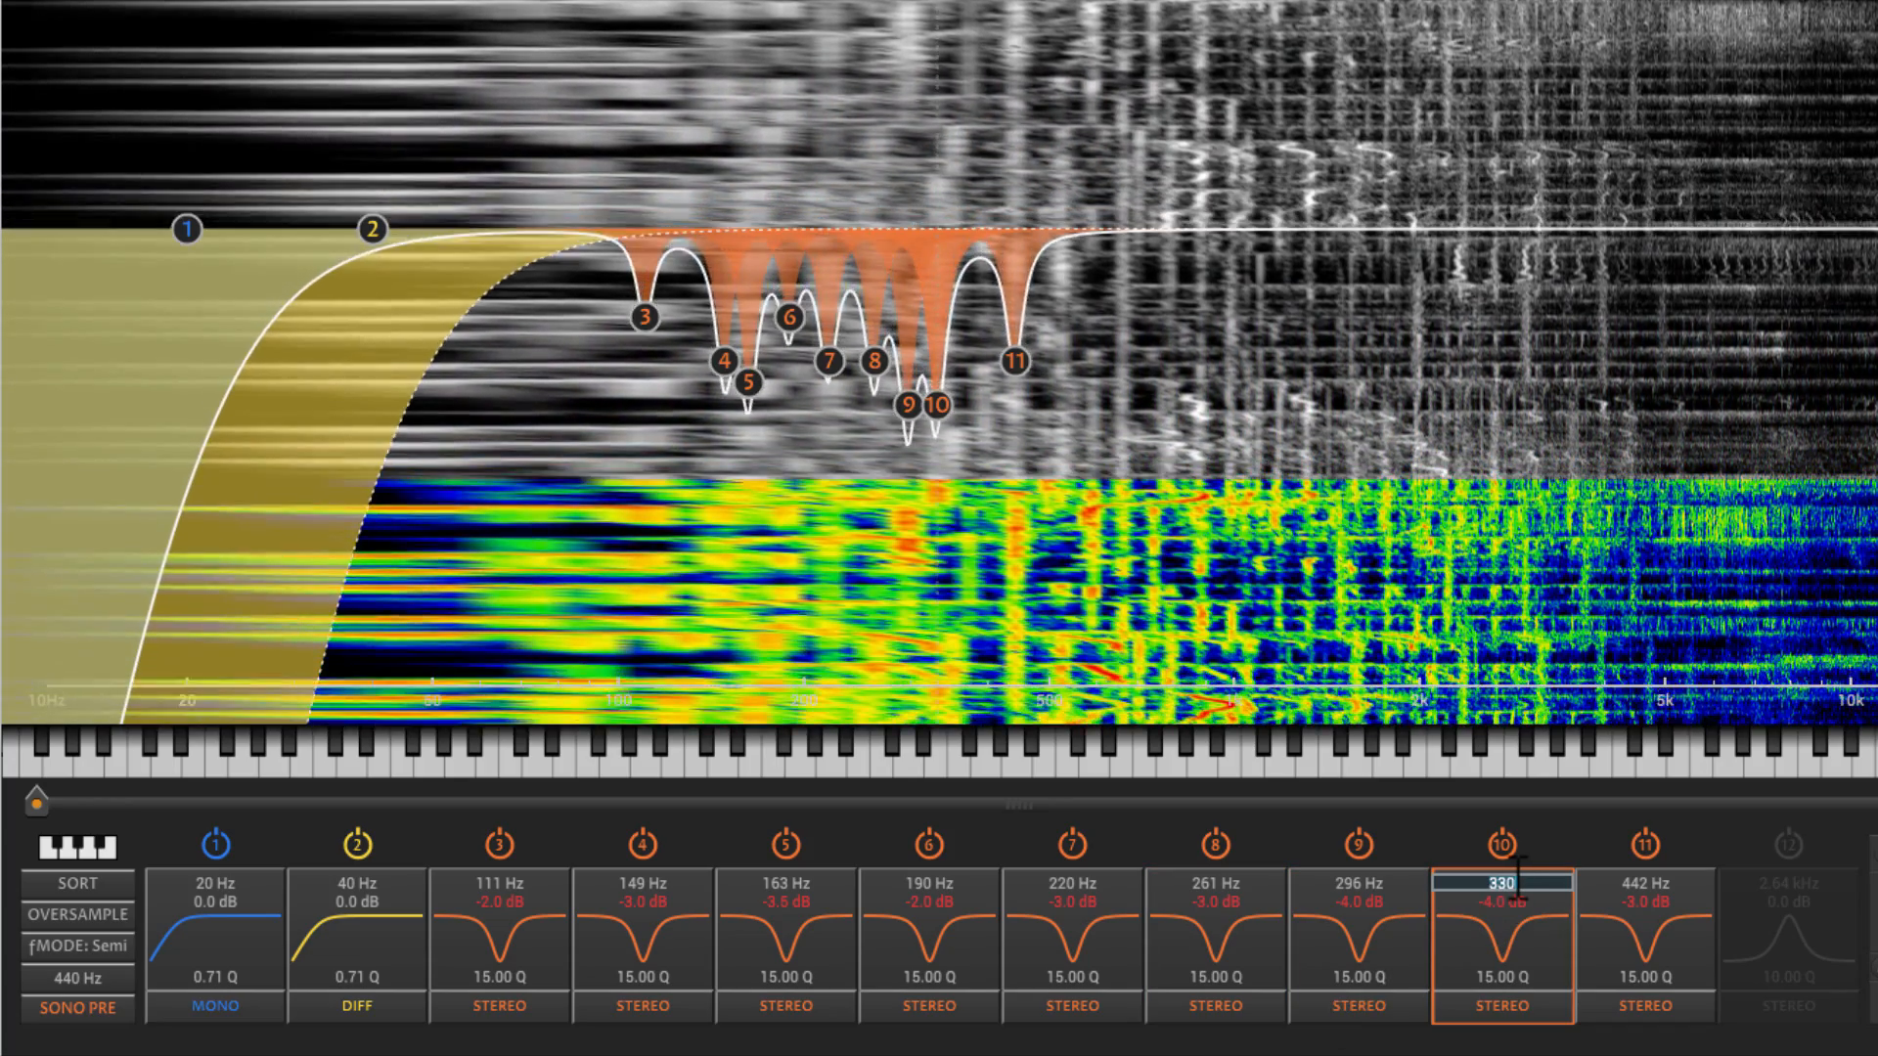
{"action": "type", "text": "78"}
{"action": "key", "text": "Return"}
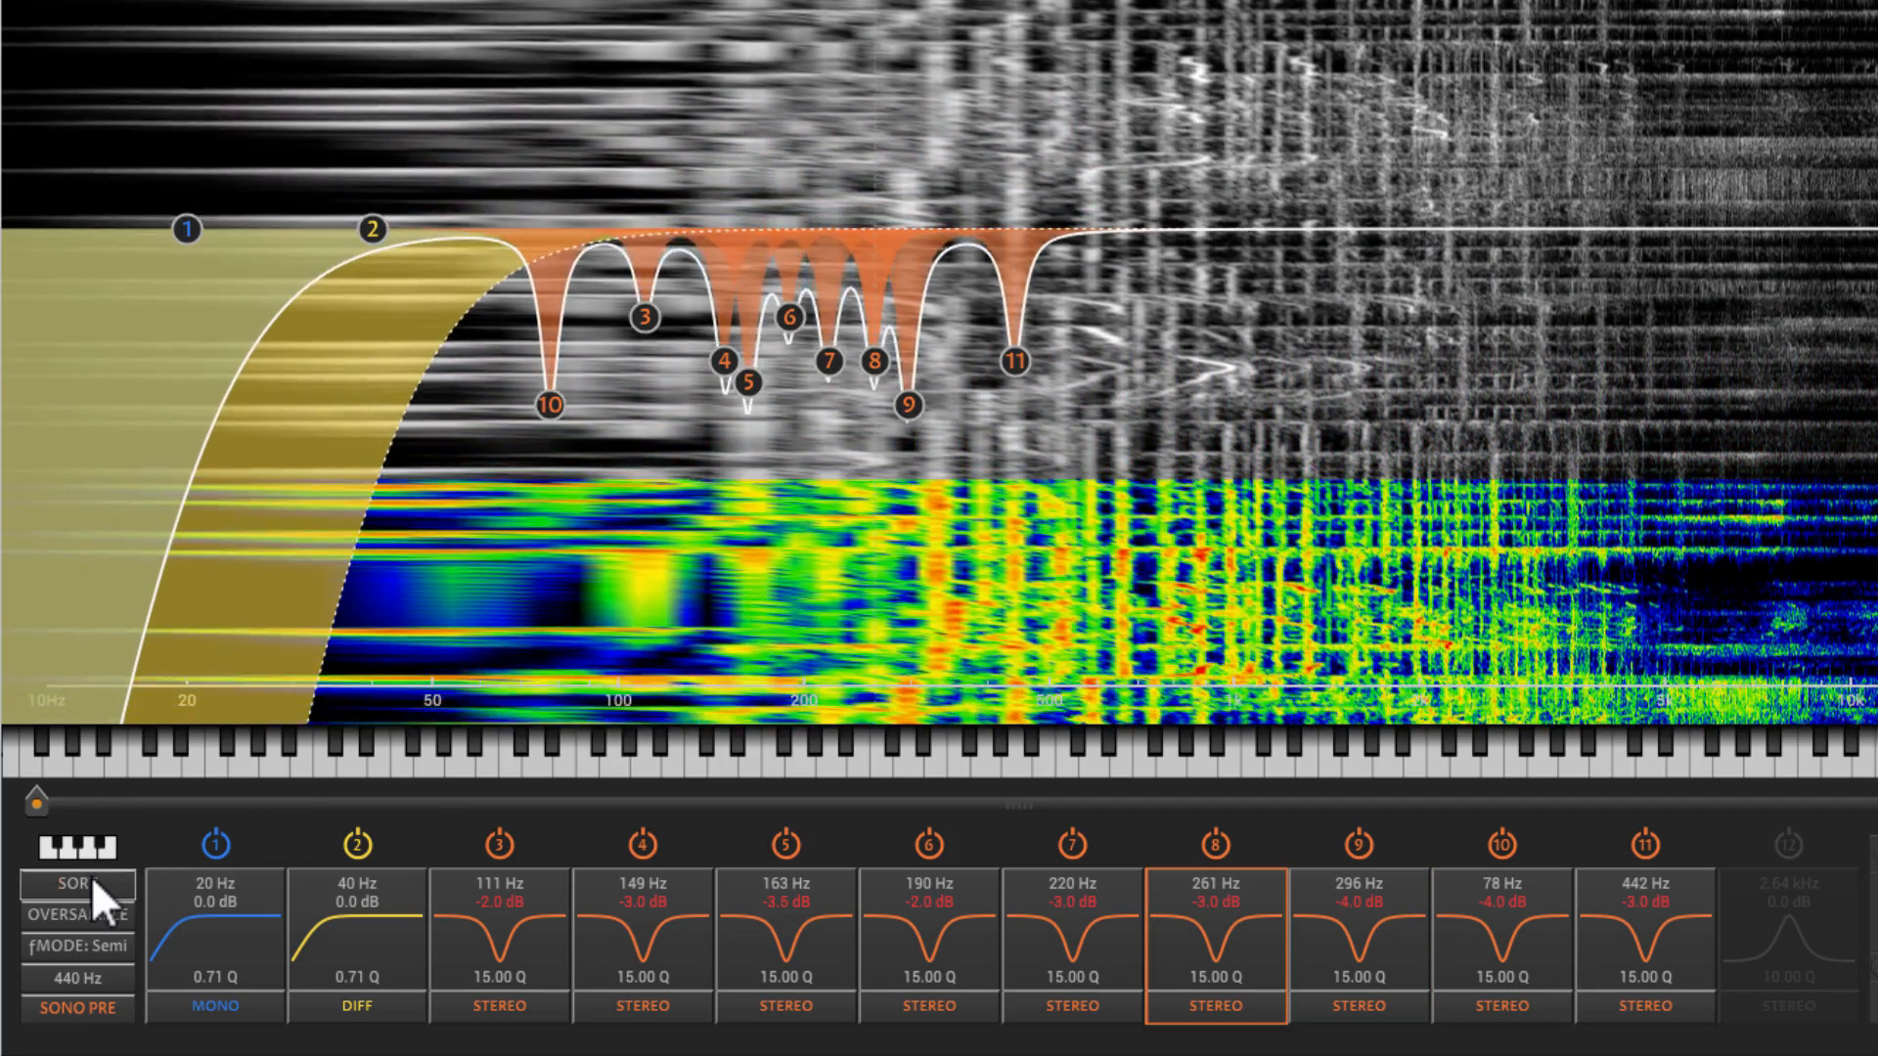
{"action": "left_click", "coordinate": [95, 880]}
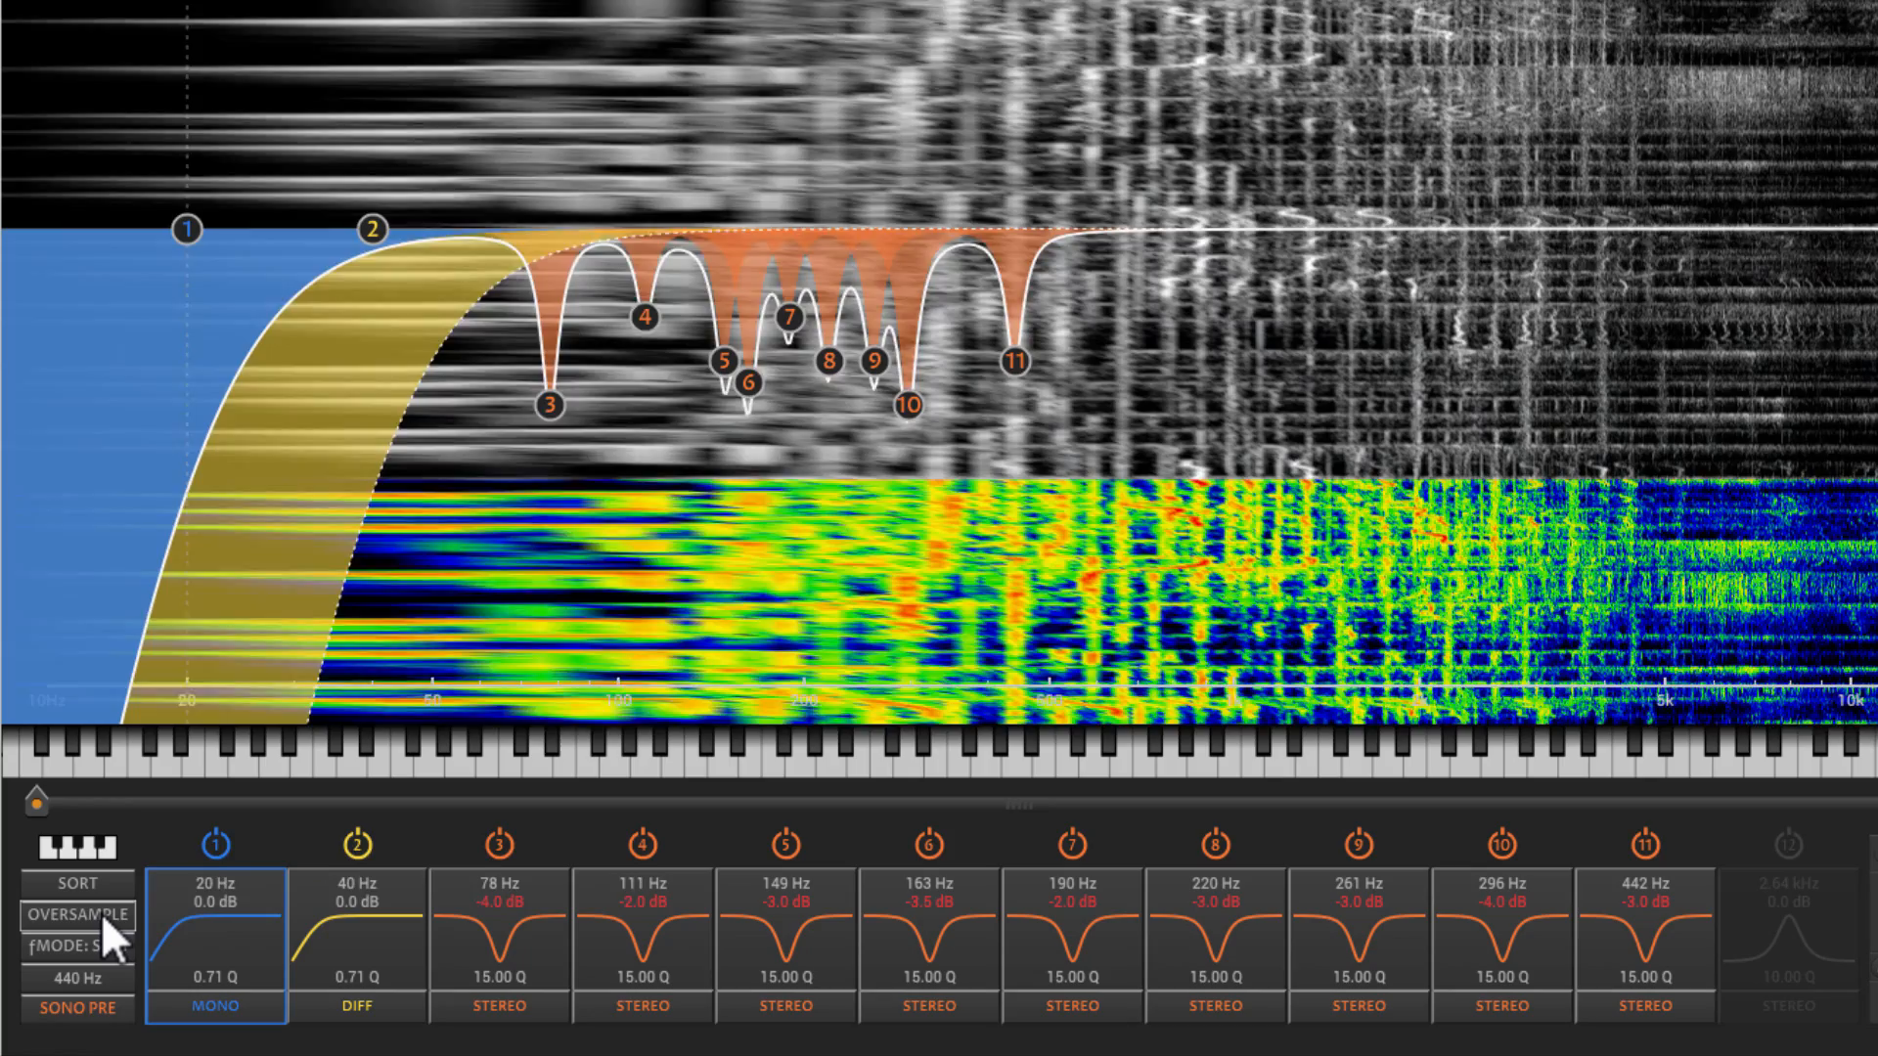
- Try oversampling on the EQ and select the 78 Hz band
{"action": "left_click", "coordinate": [102, 912]}
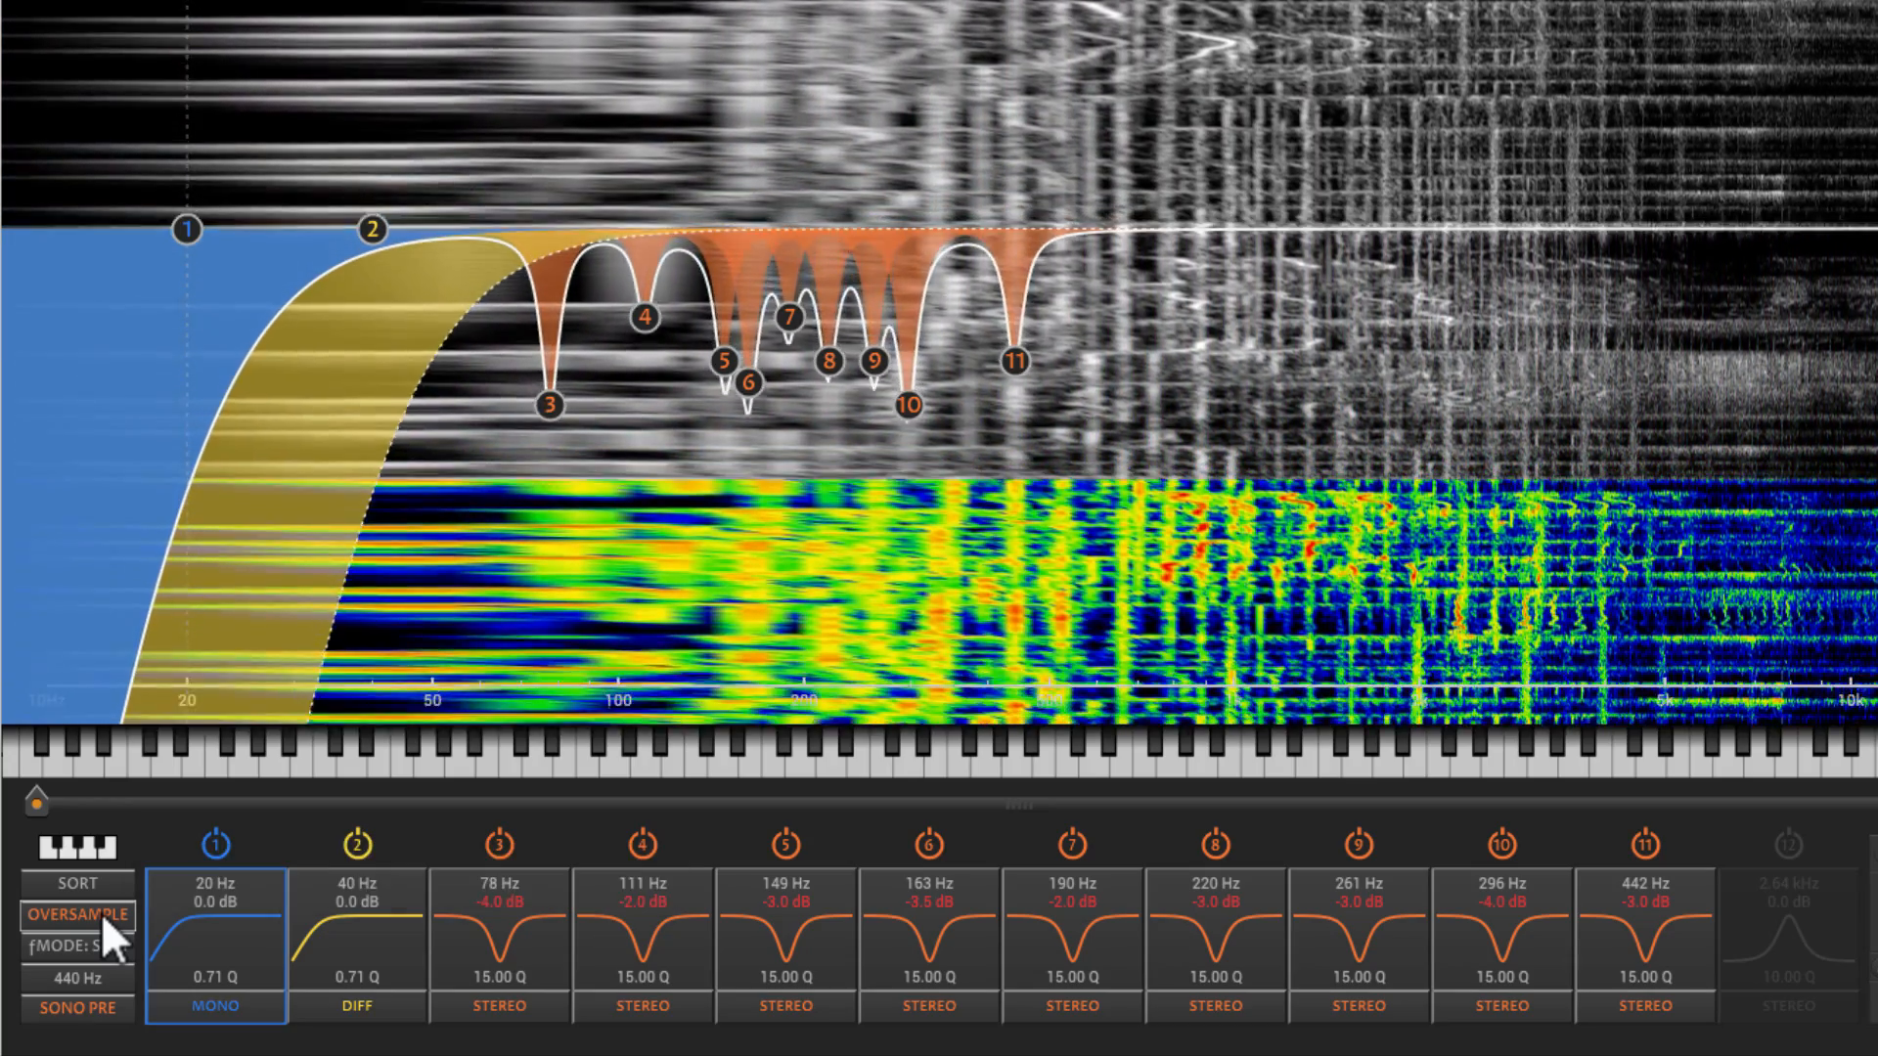
{"action": "left_click", "coordinate": [478, 960]}
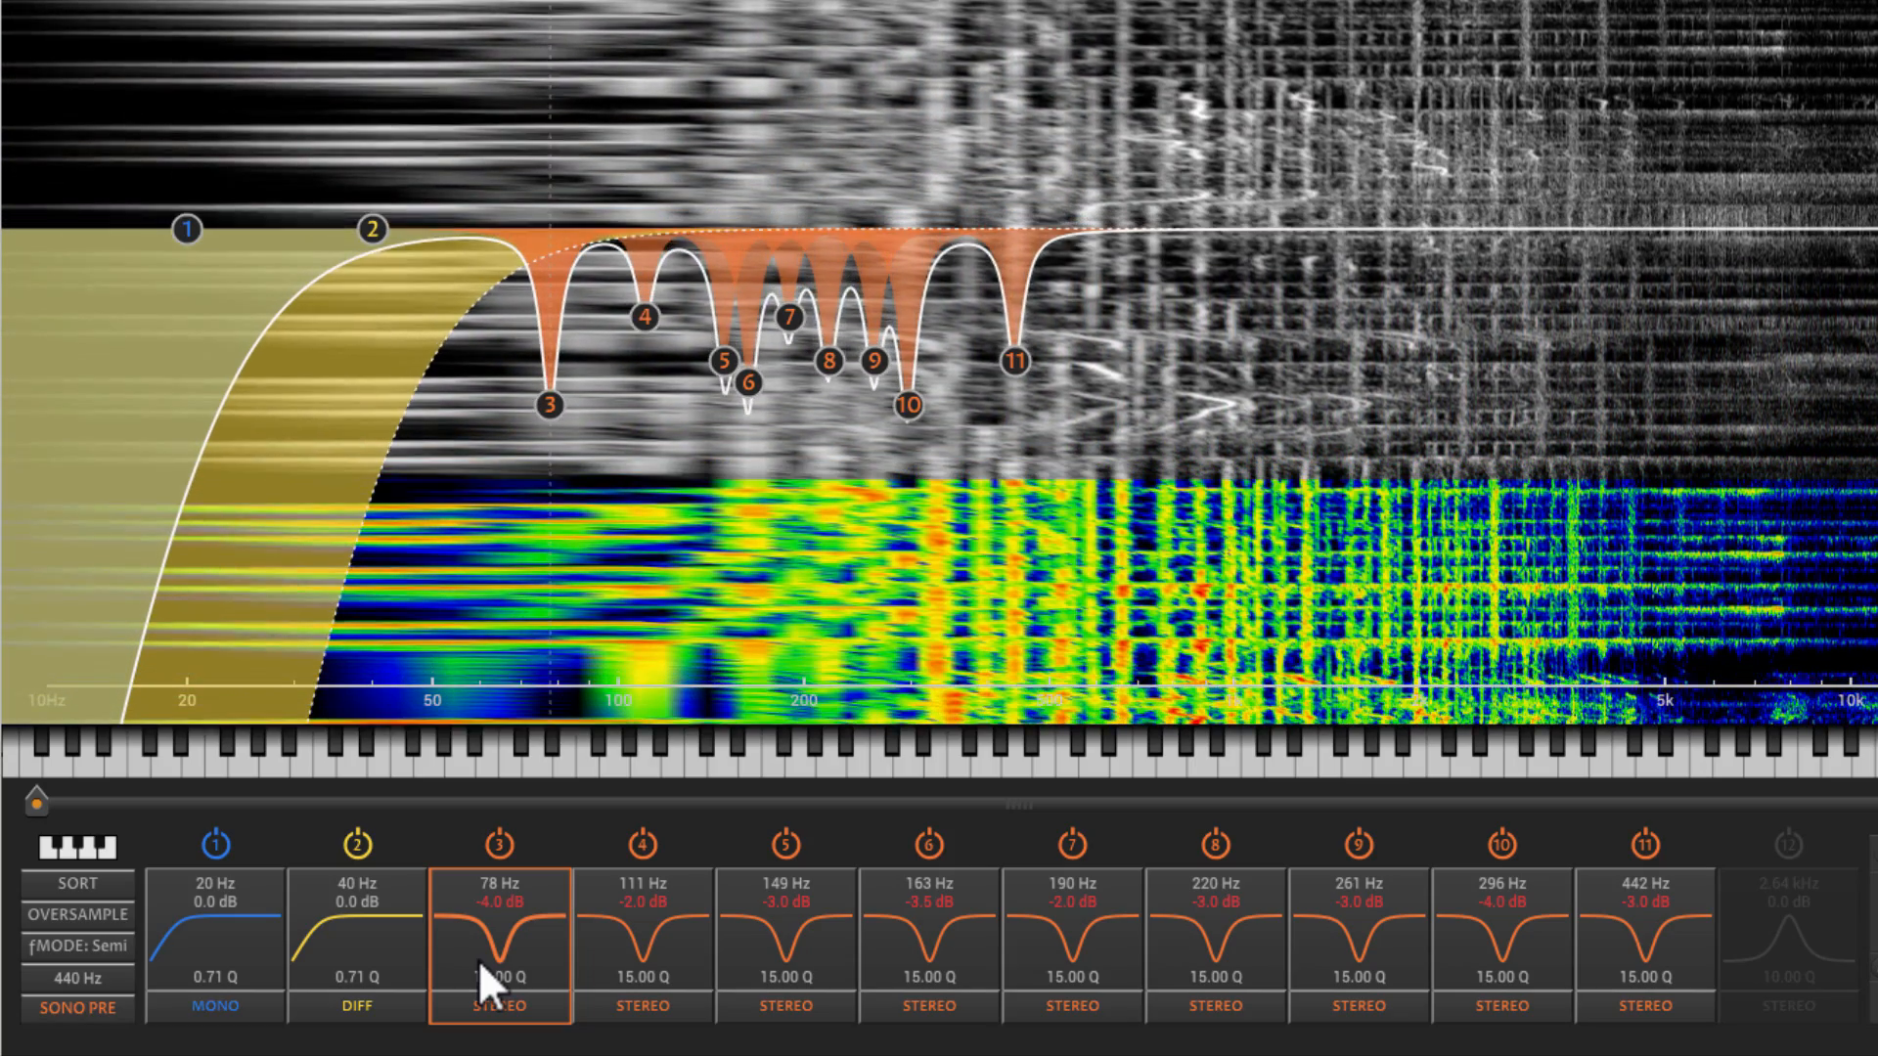
{"action": "left_click", "coordinate": [1105, 880]}
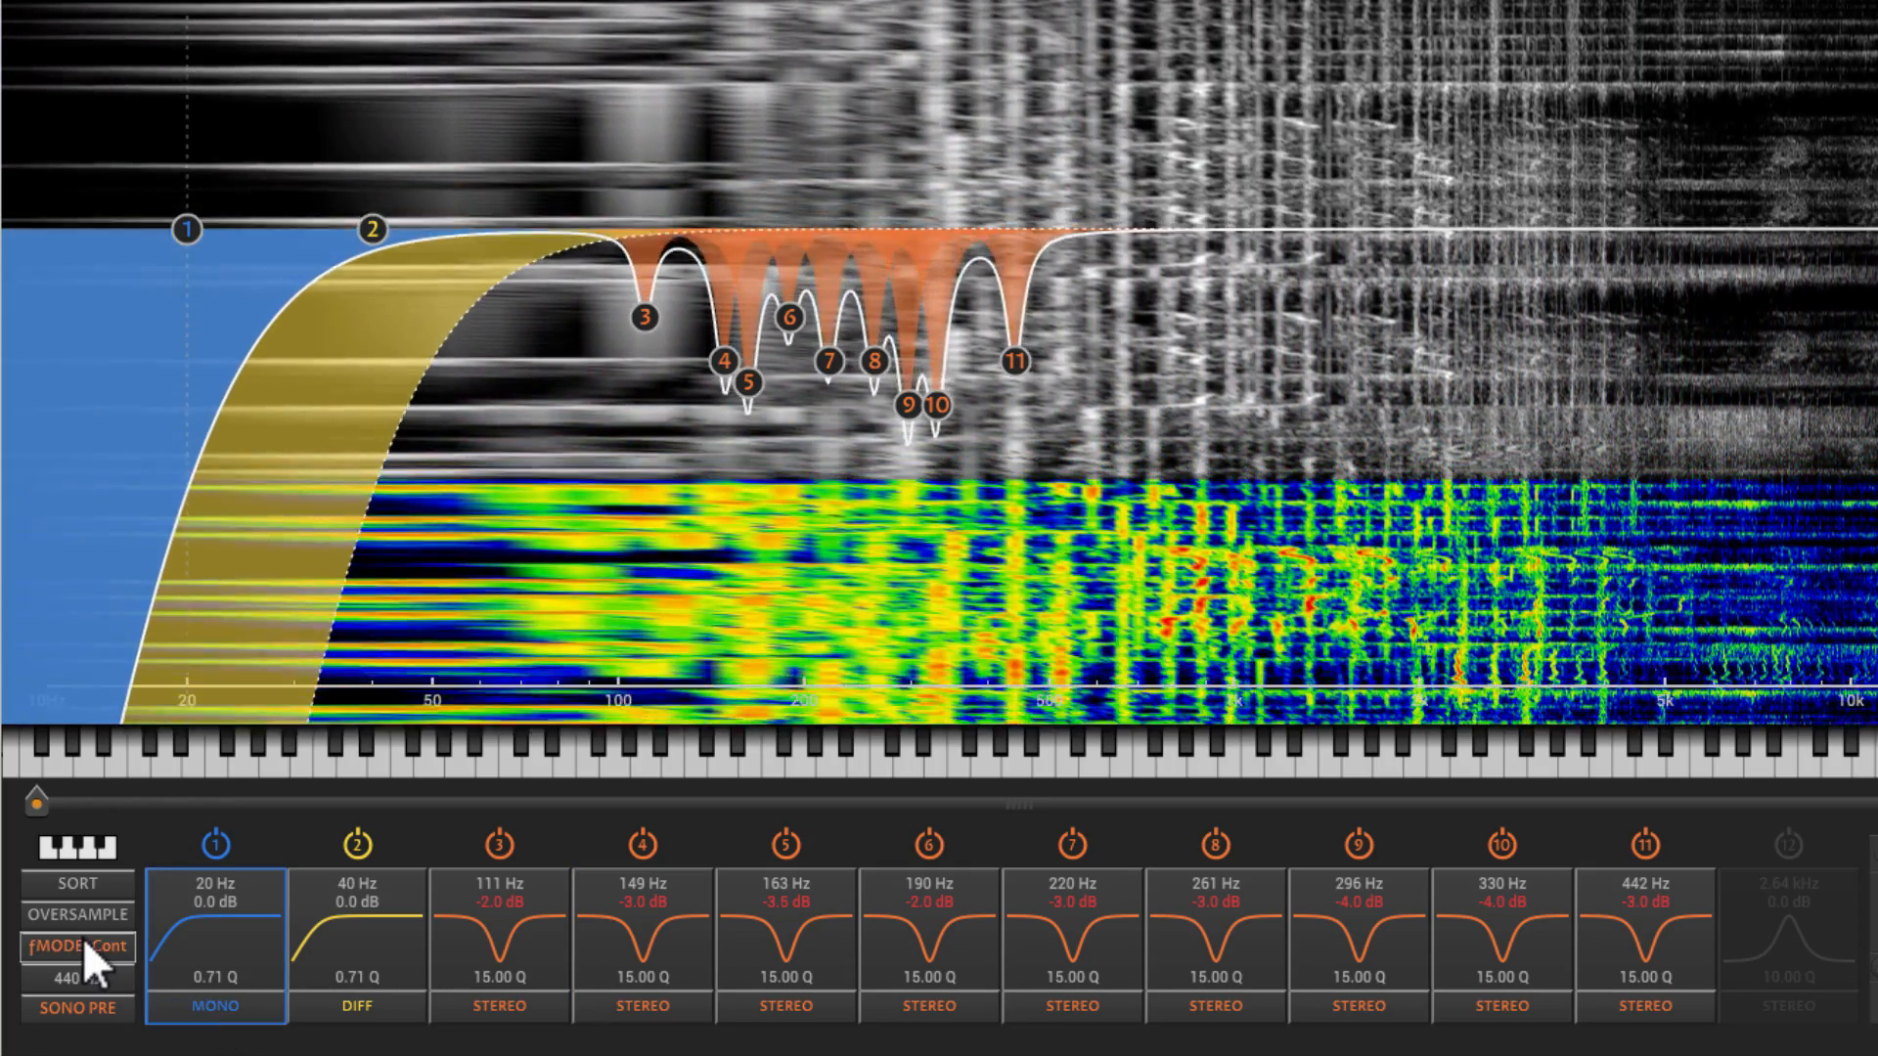
- Keep the frequency mode on Continuous and fine-tune band 11's frequency to 447 Hz
{"action": "left_click", "coordinate": [87, 945]}
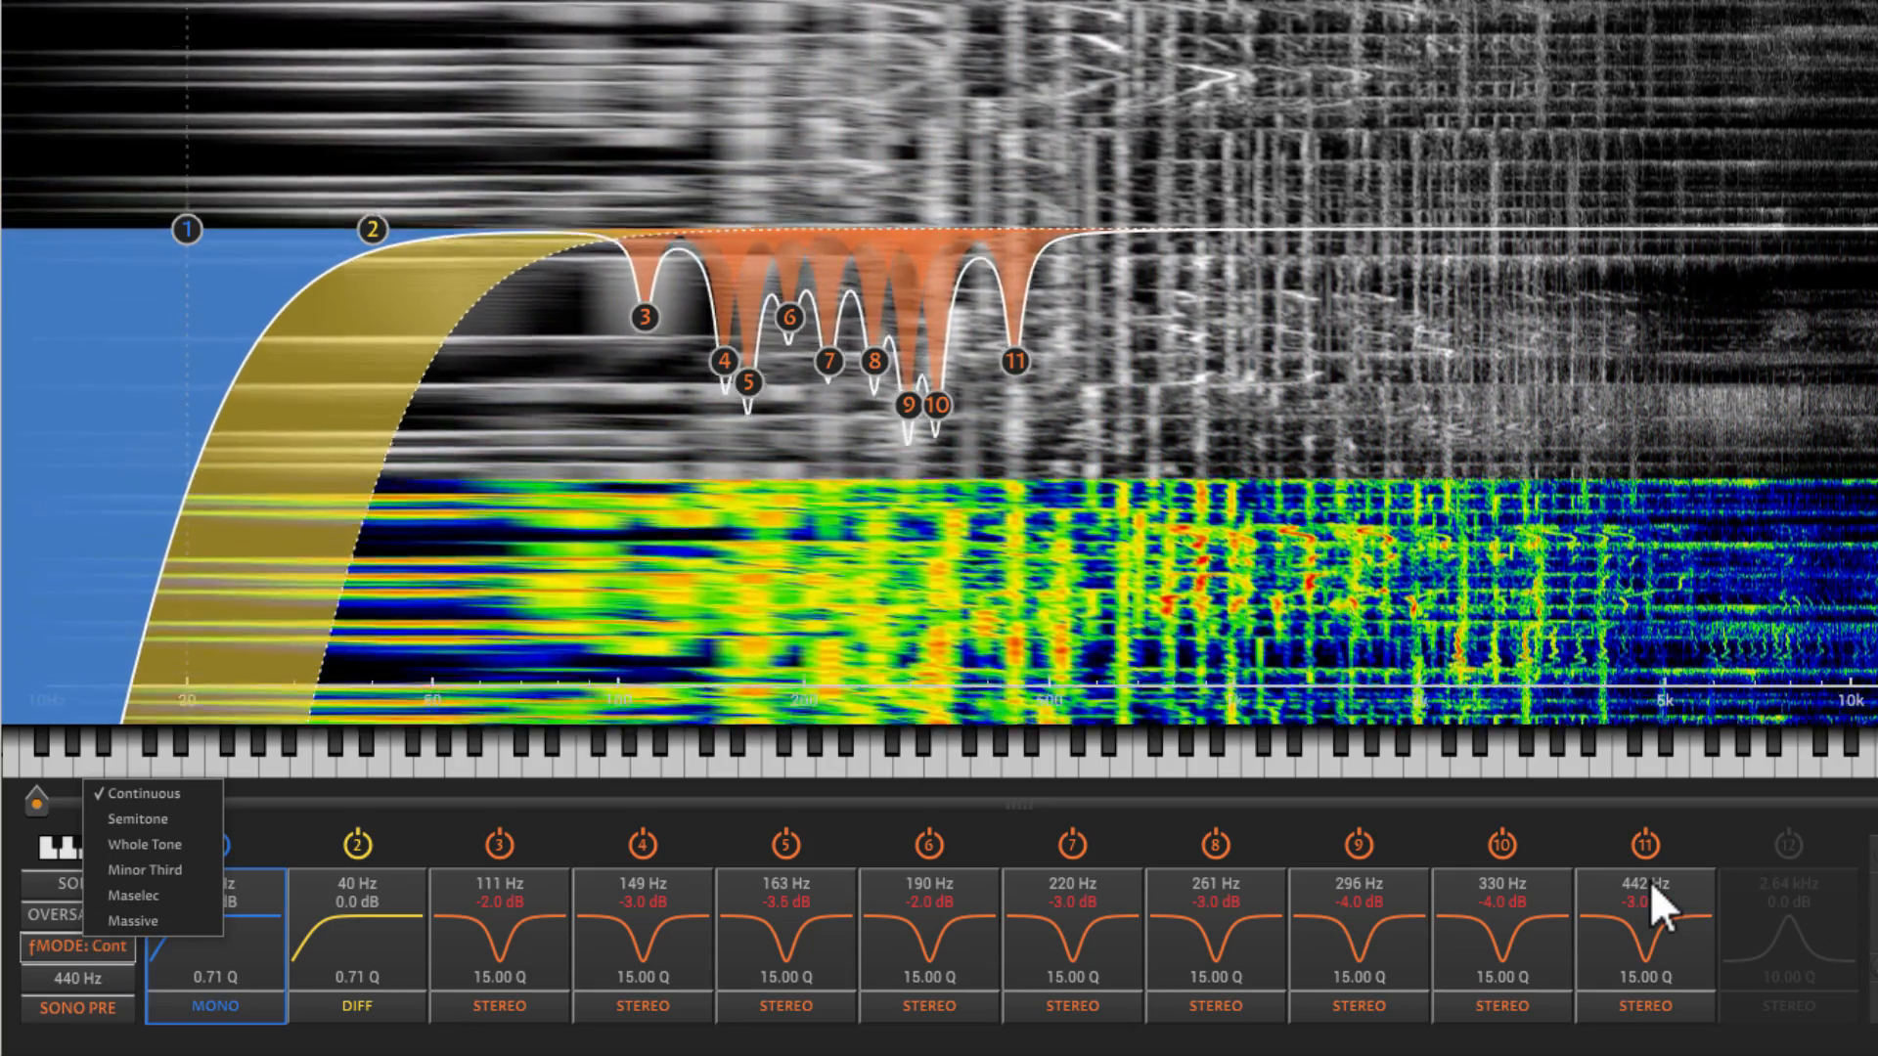
{"action": "left_click", "coordinate": [1651, 882]}
{"action": "mouse_move", "coordinate": [1651, 882]}
{"action": "left_mouse_down"}
{"action": "mouse_move", "coordinate": [1651, 935]}
{"action": "mouse_move", "coordinate": [1651, 881]}
{"action": "left_mouse_up"}
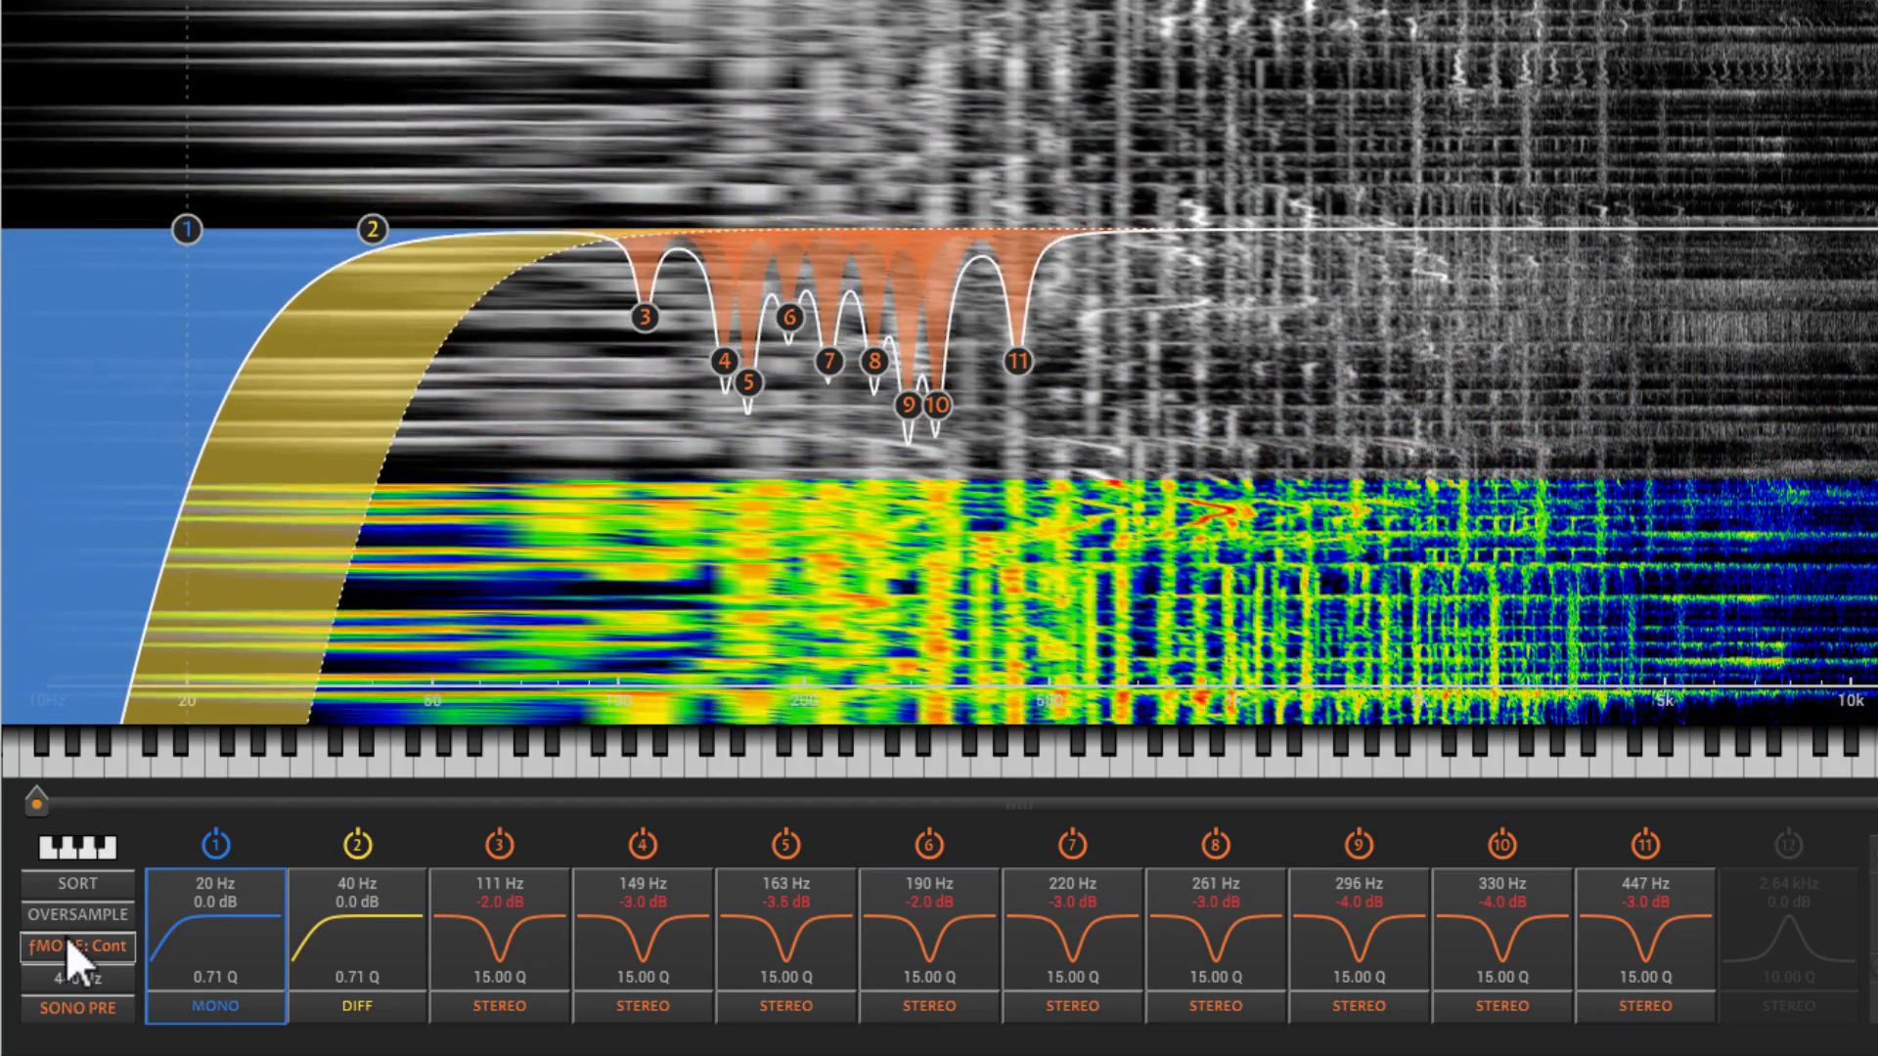
- Switch the EQ's frequency mode to Semitone
{"action": "left_click", "coordinate": [66, 936]}
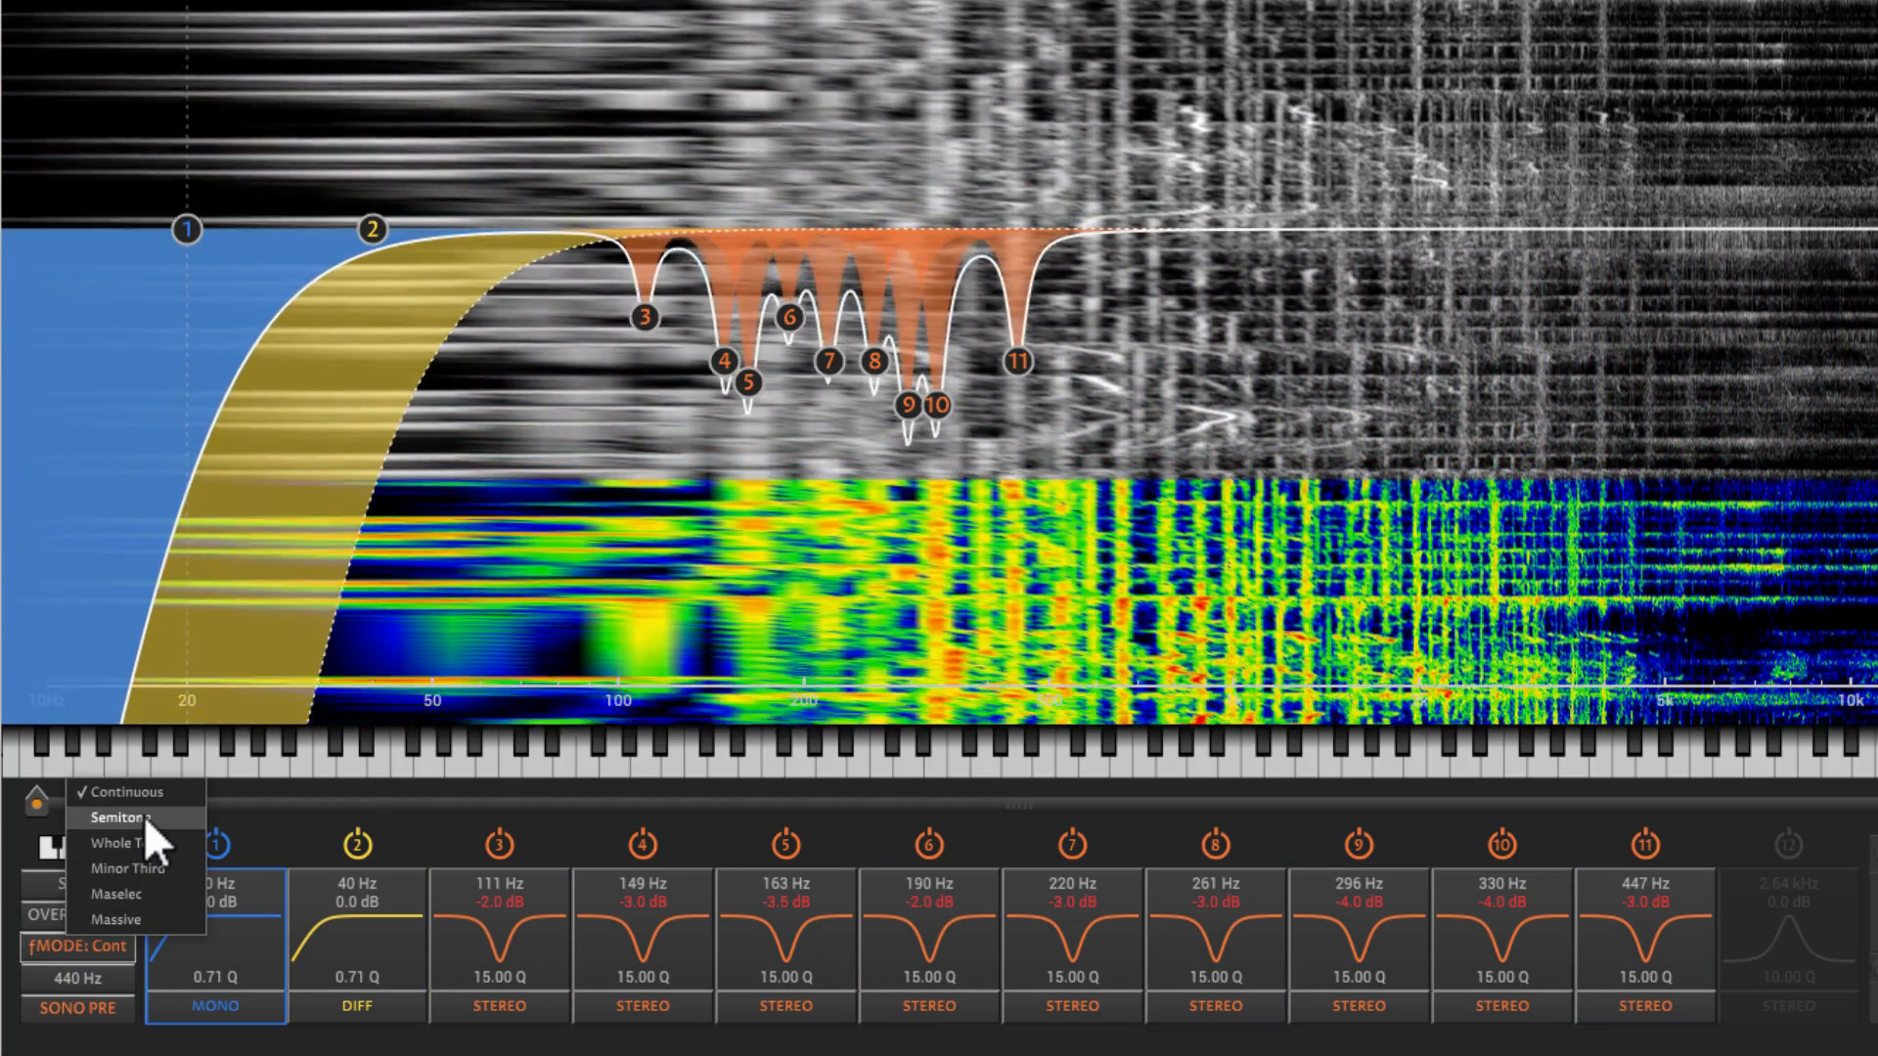
{"action": "left_click", "coordinate": [144, 816]}
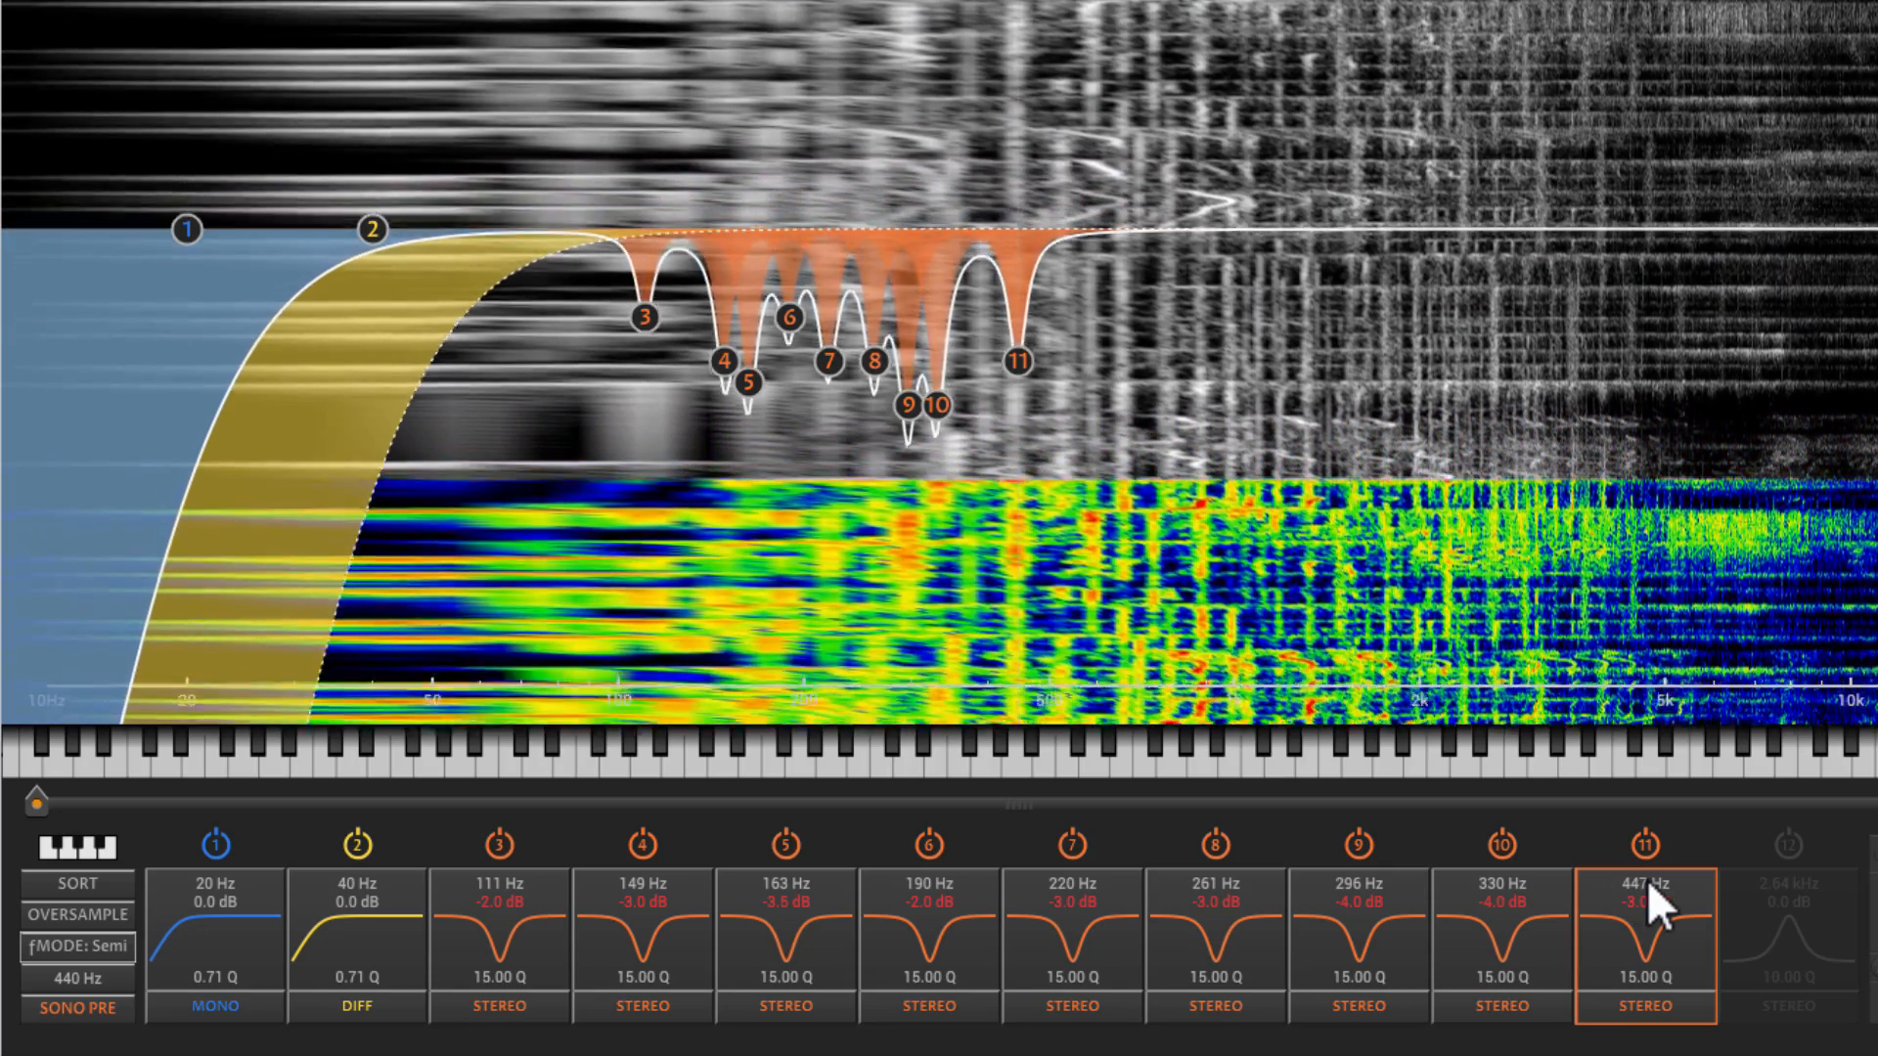
- Sweep band 11's frequency in semitone steps, ending at 466 Hz, and switch the frequency mode to Maselec
{"action": "left_click_drag", "start_coordinate": [1647, 879], "coordinate": [1647, 757]}
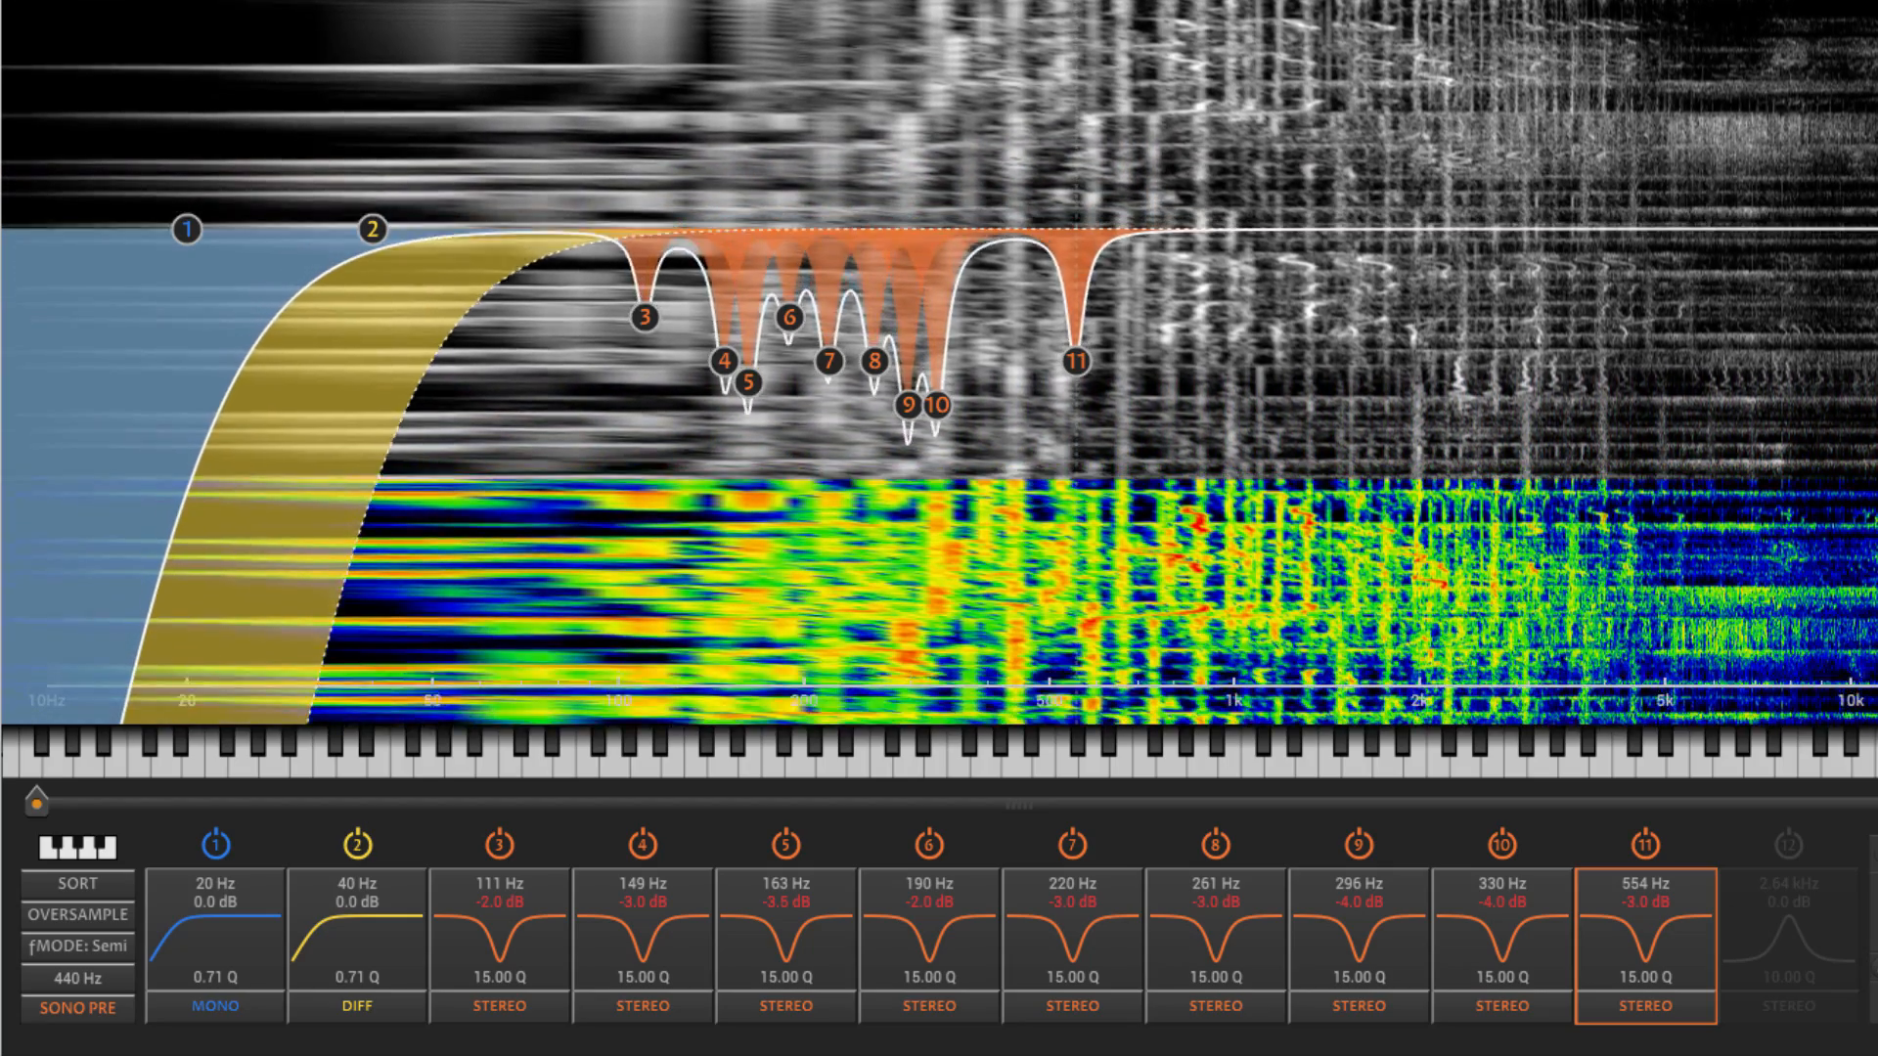
{"action": "left_click_drag", "start_coordinate": [1643, 884], "coordinate": [1643, 945]}
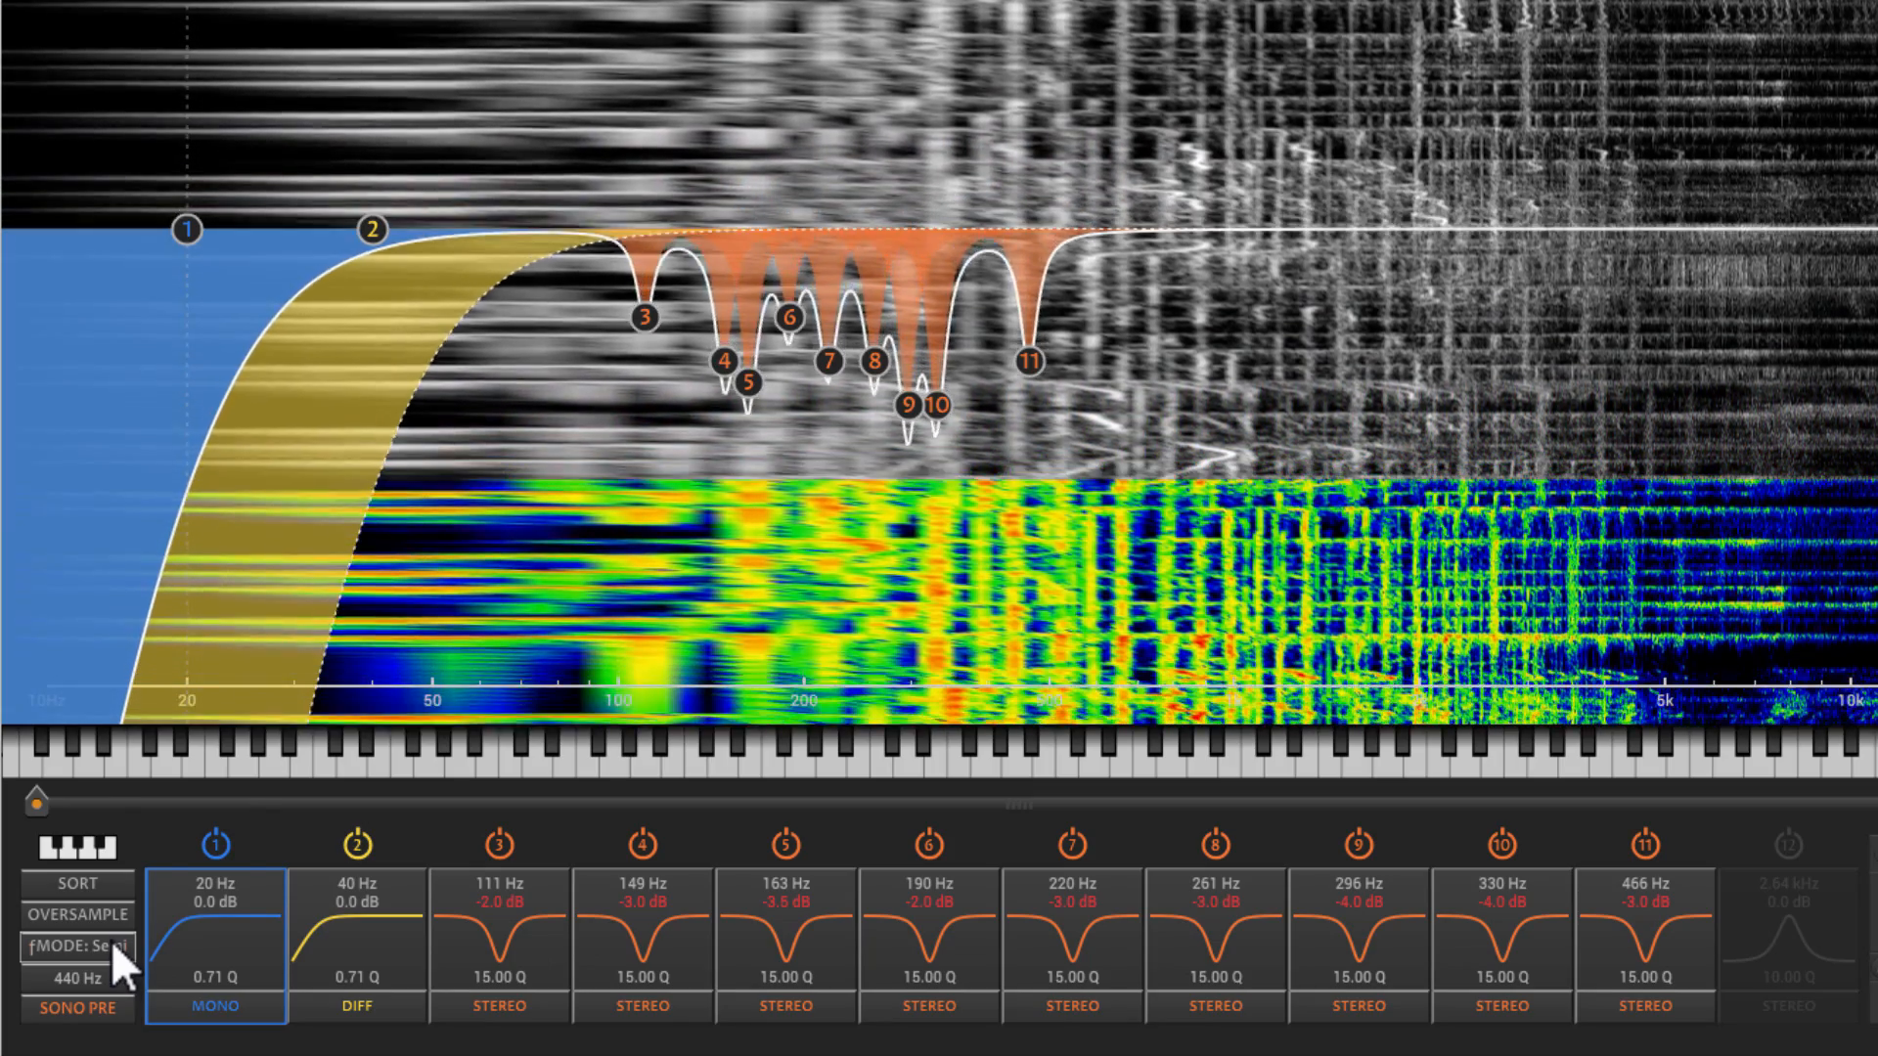
{"action": "left_click", "coordinate": [109, 941]}
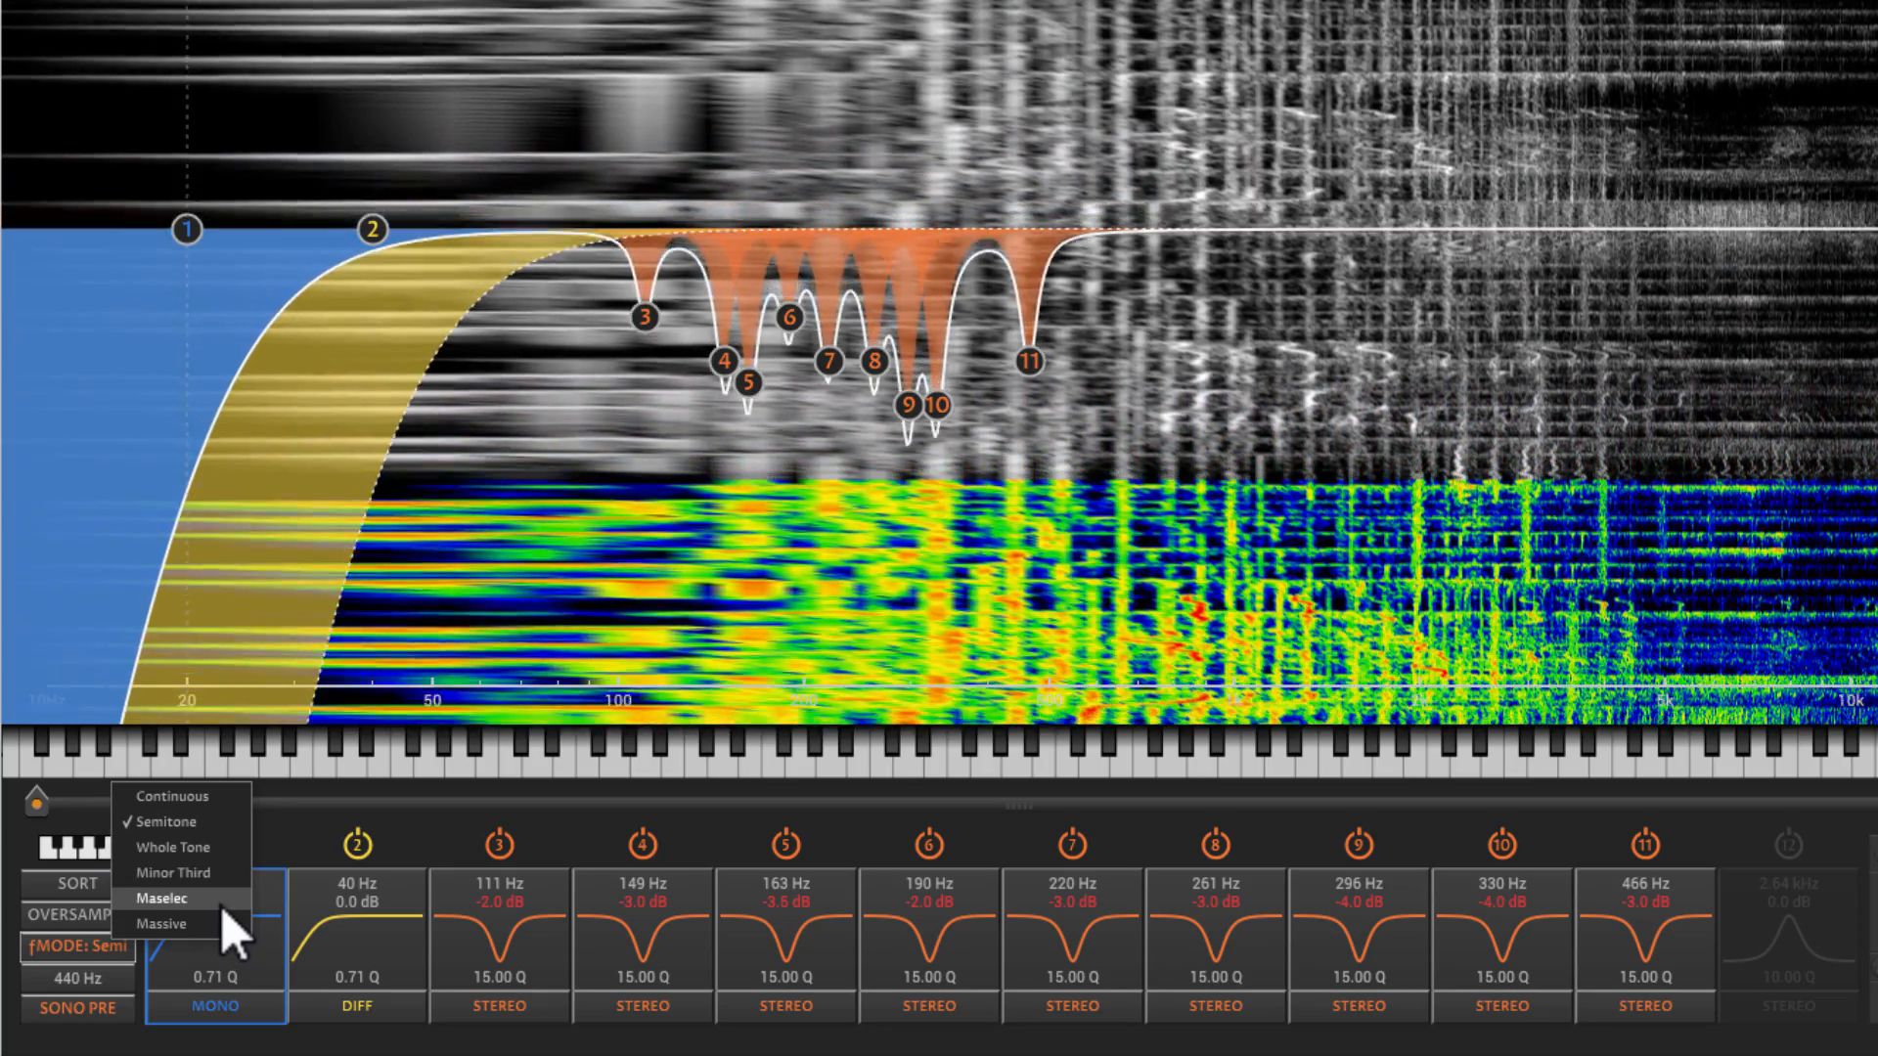
{"action": "left_click", "coordinate": [222, 902]}
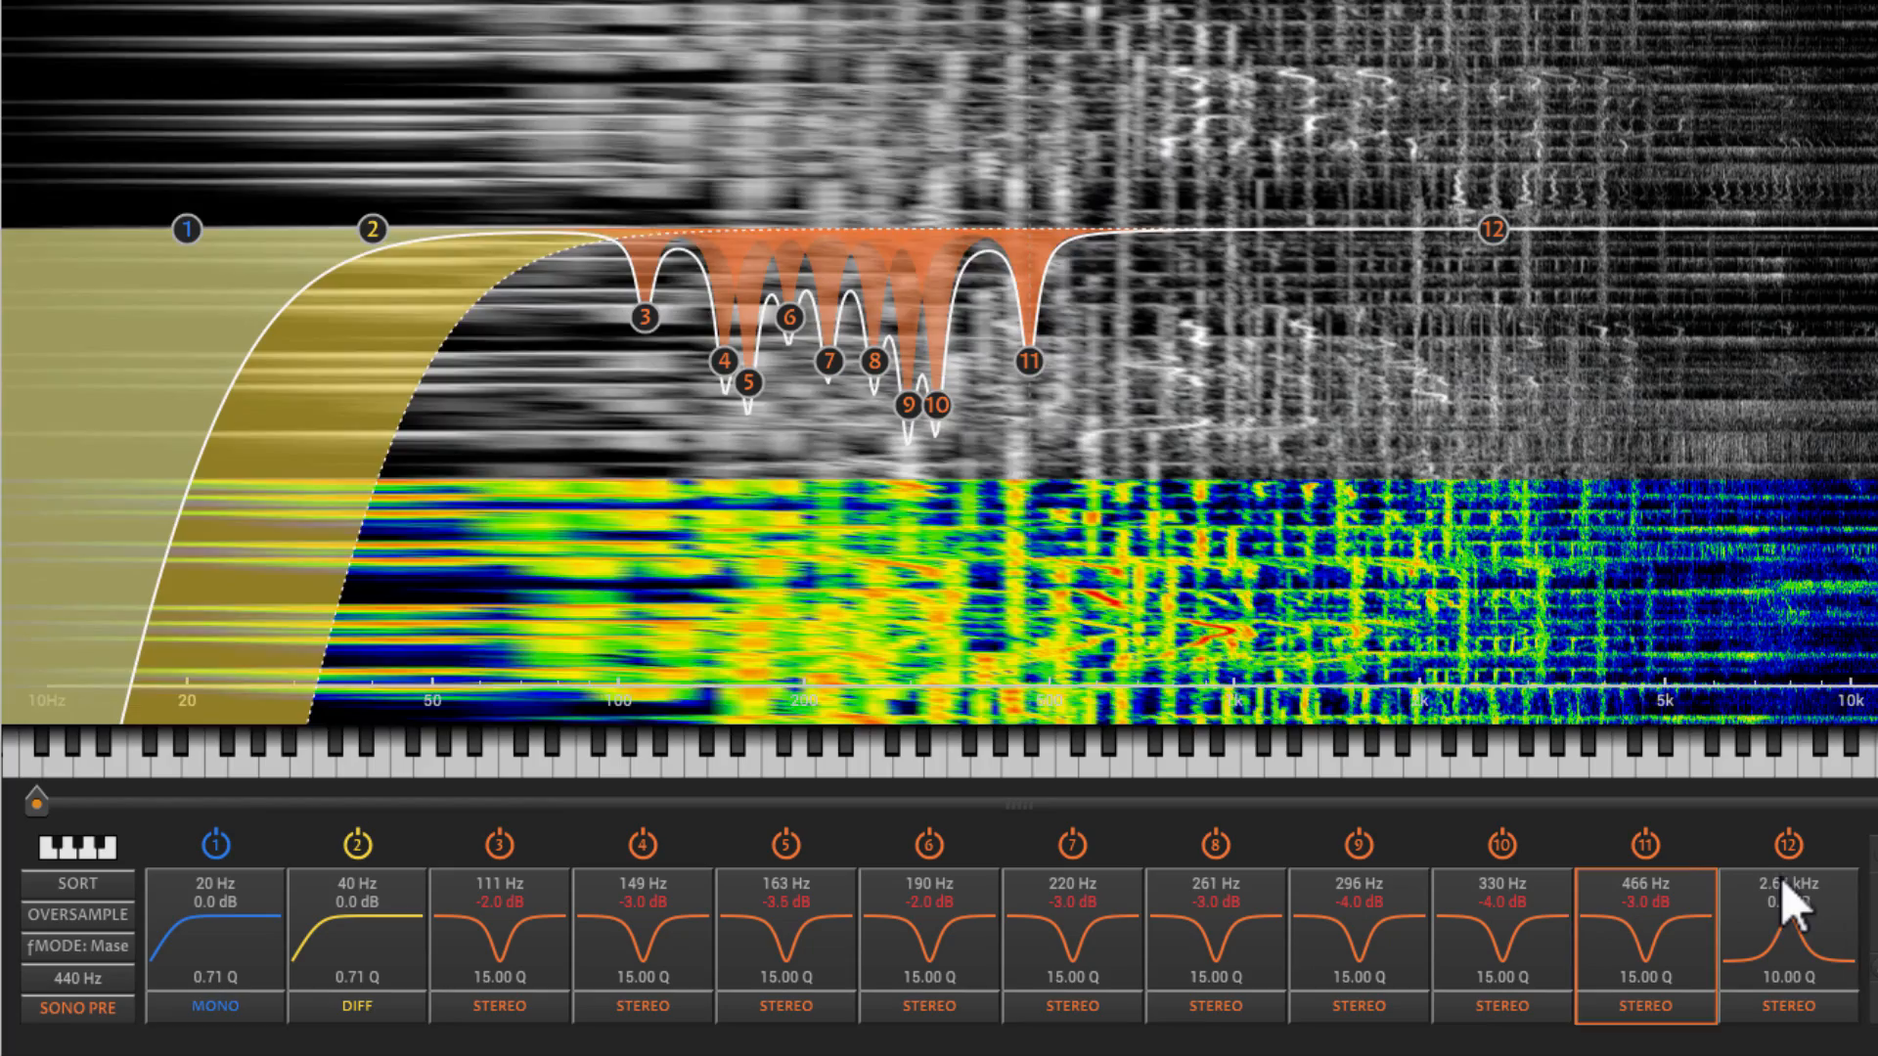
- Set band 12 to 2.20 kHz with 1.3 dB gain and 1.29 Q, and turn the band off
{"action": "left_click", "coordinate": [1782, 890]}
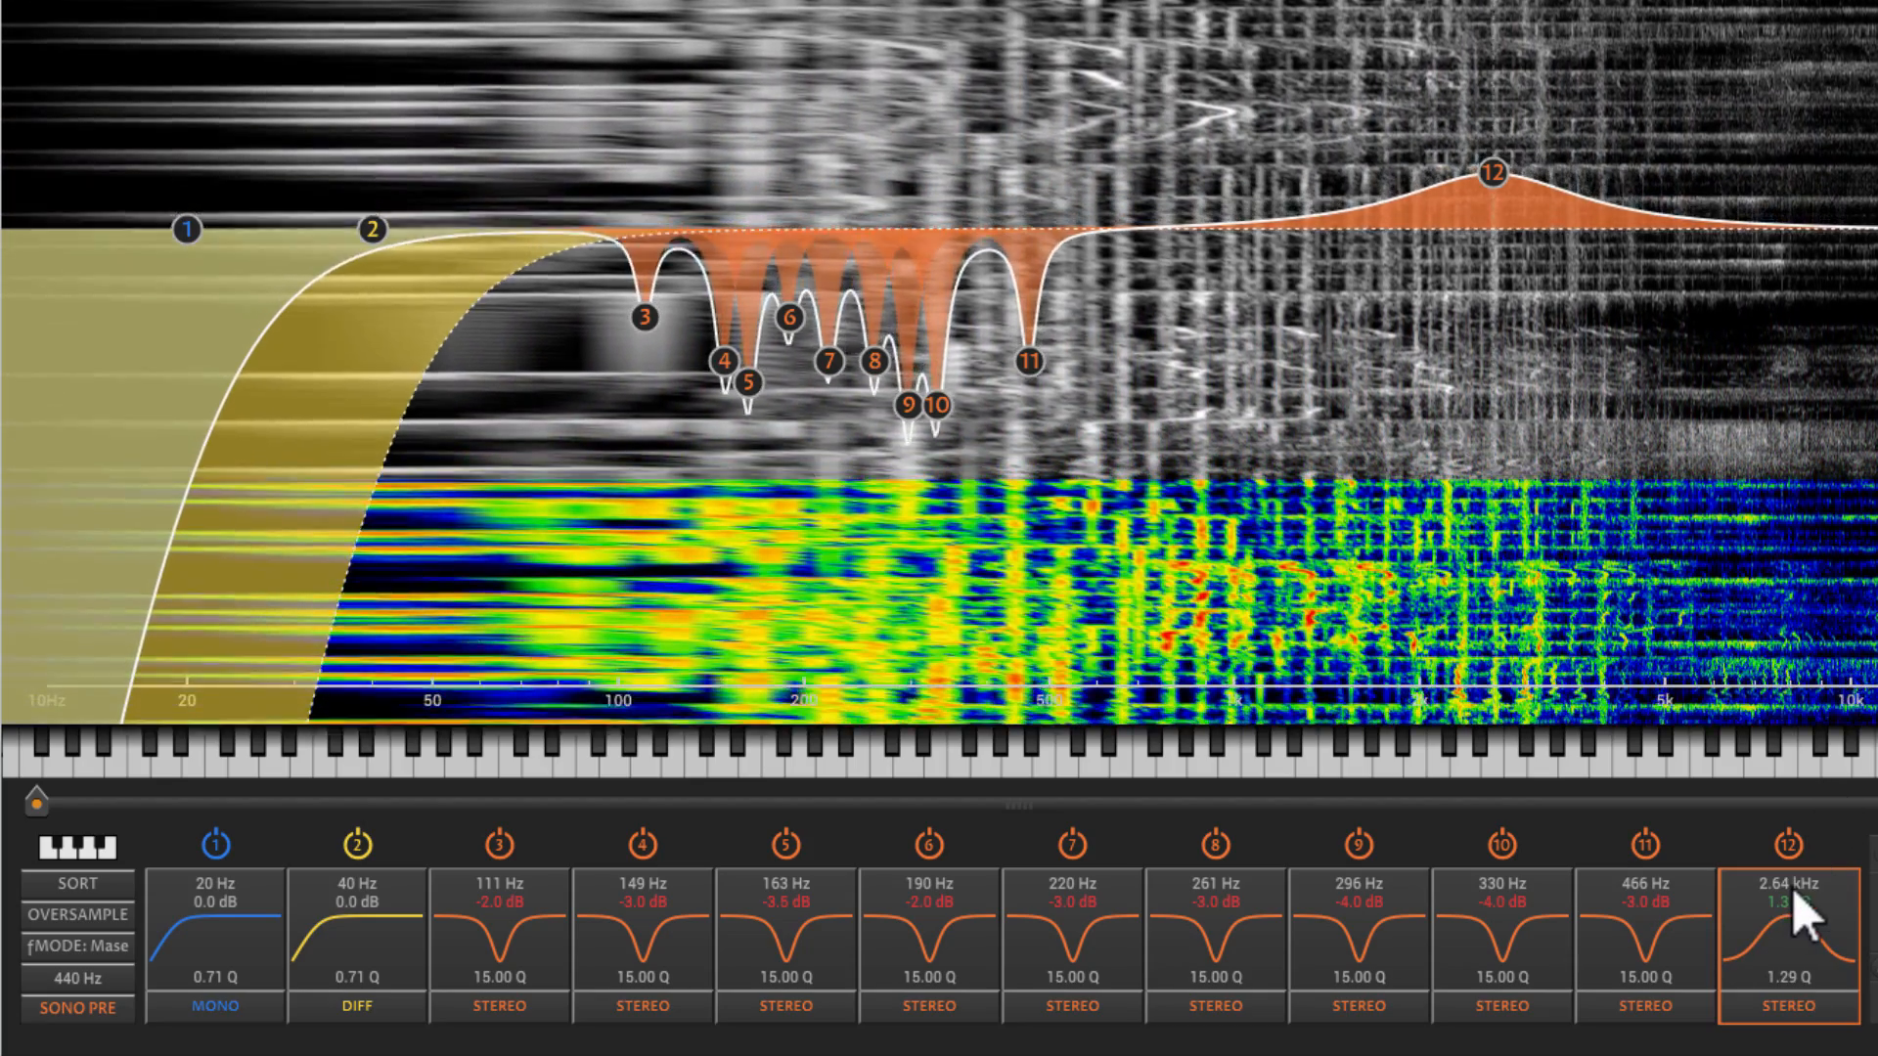
{"action": "left_click_drag", "start_coordinate": [1793, 888], "coordinate": [1793, 782]}
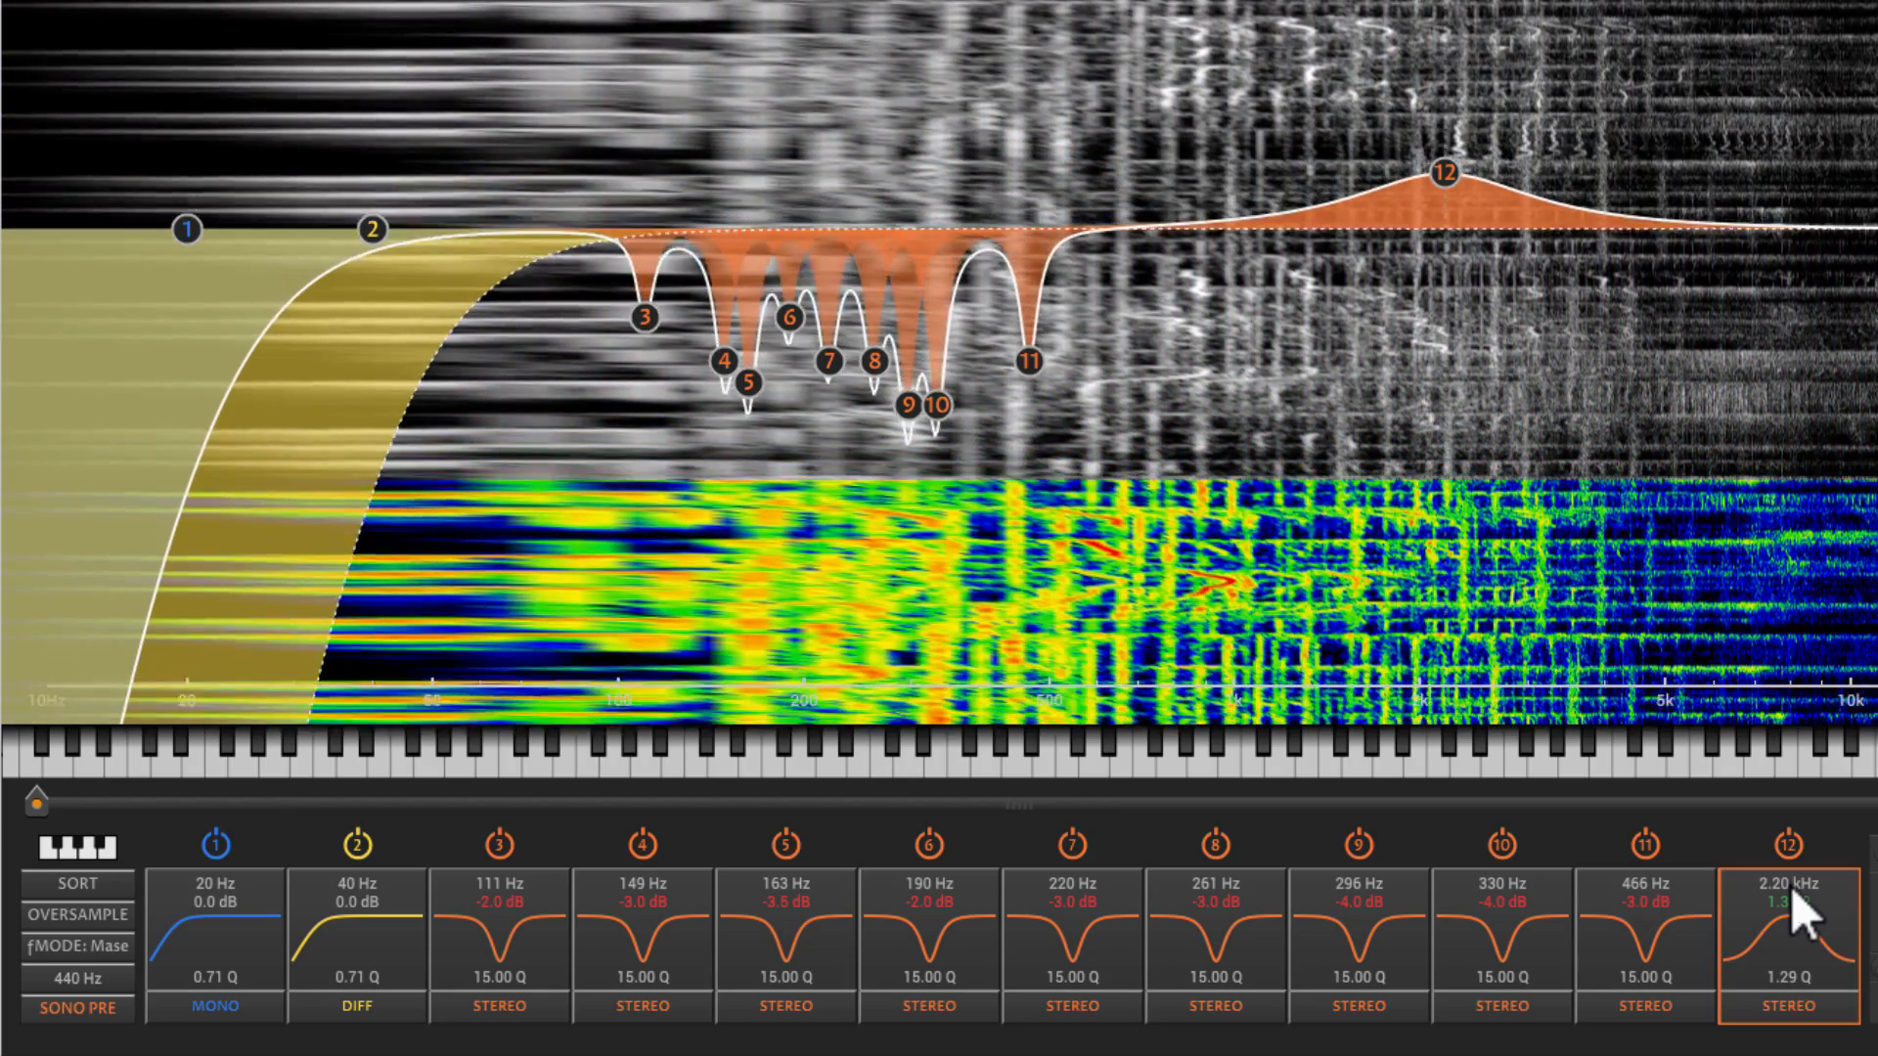
{"action": "left_click_drag", "start_coordinate": [1790, 885], "coordinate": [1790, 898]}
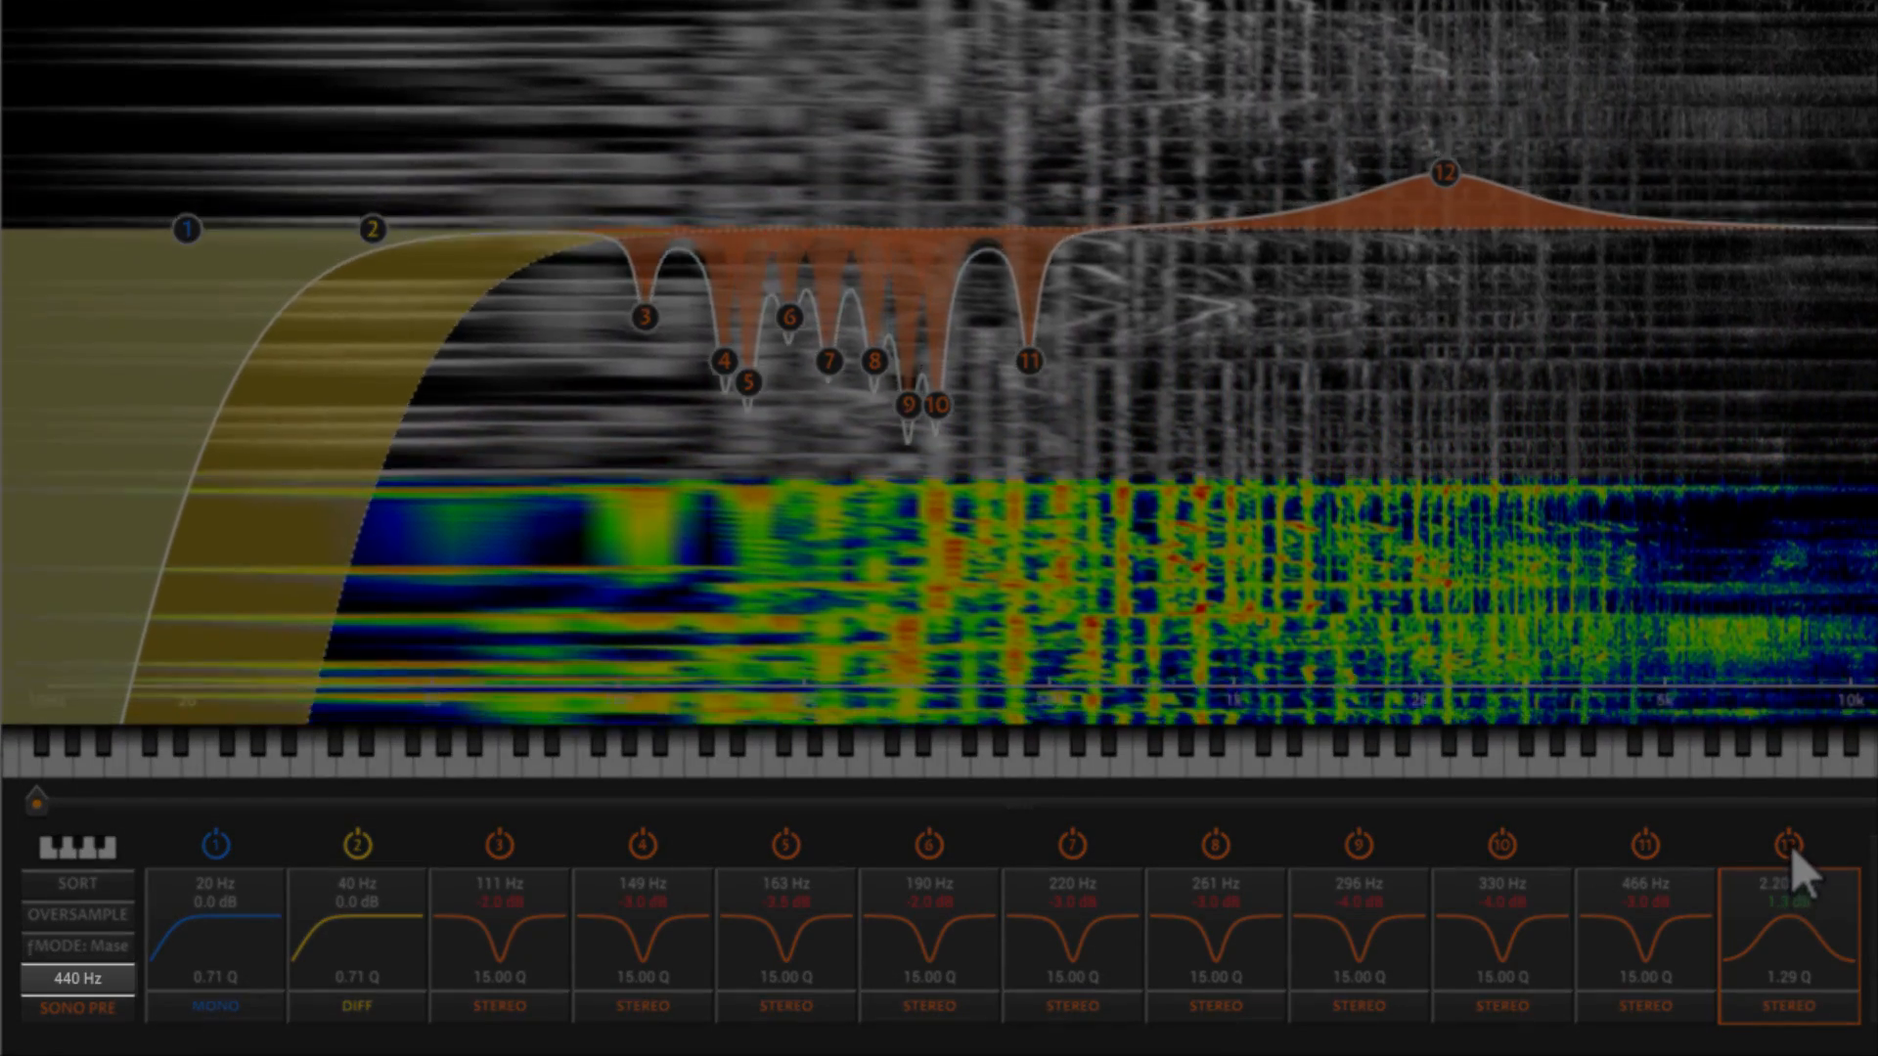
{"action": "left_click", "coordinate": [1792, 846]}
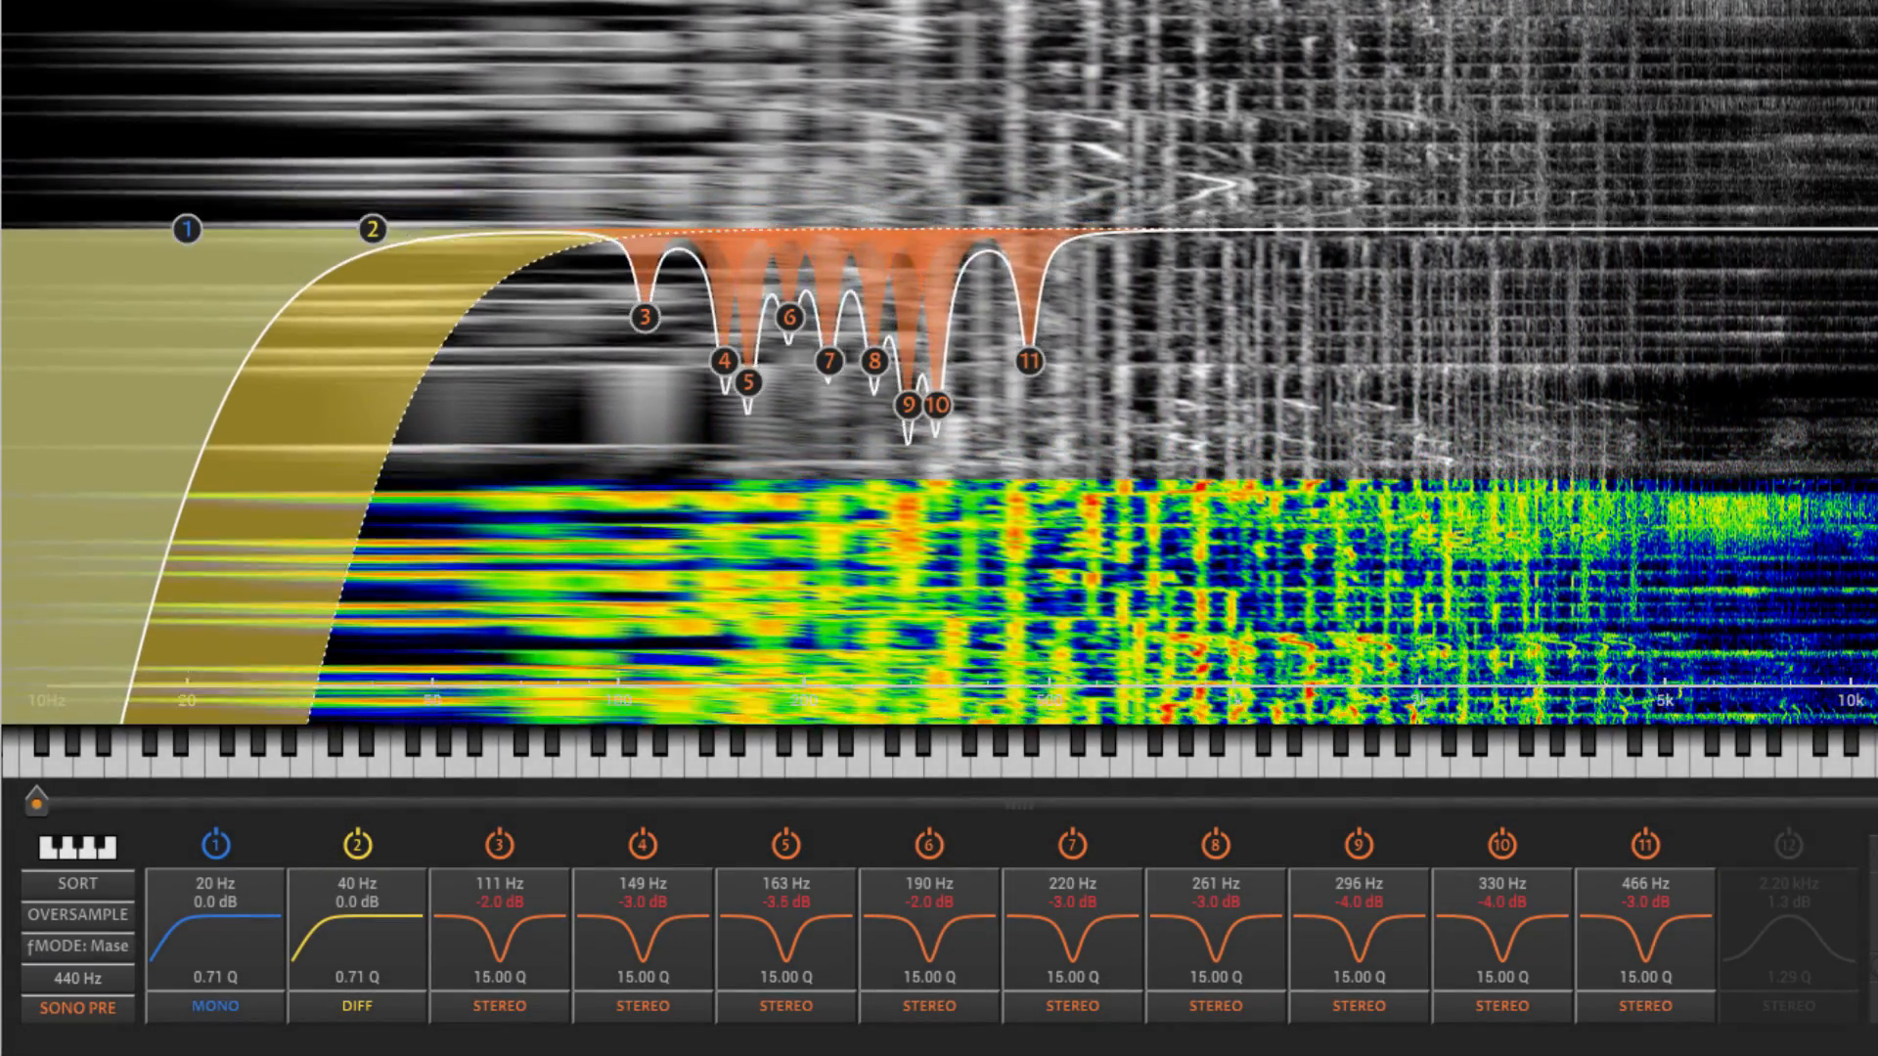
- Narrow the displayed frequency range and snap band 11 to the A4 piano key at 440 Hz
{"action": "left_click_drag", "start_coordinate": [1863, 803], "coordinate": [1638, 802]}
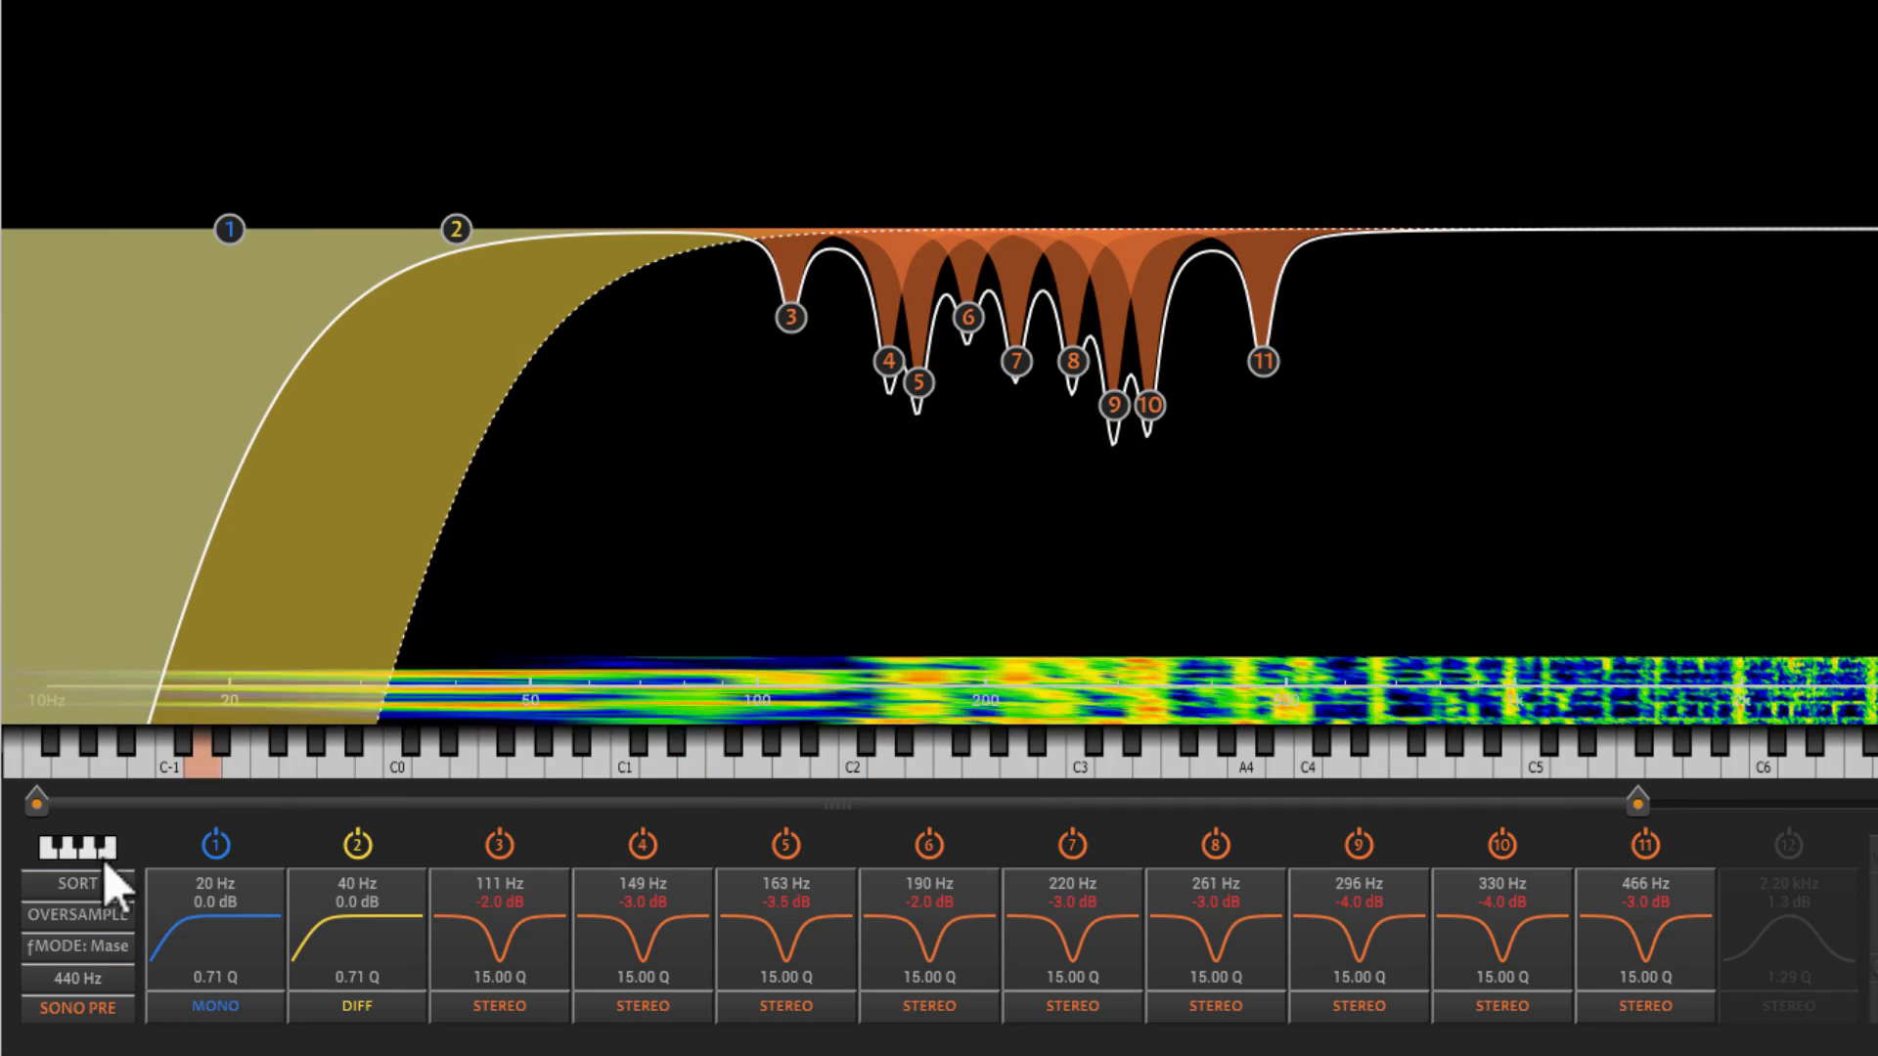
{"action": "mouse_move", "coordinate": [83, 977]}
{"action": "left_mouse_down"}
{"action": "mouse_move", "coordinate": [82, 1029]}
{"action": "mouse_move", "coordinate": [82, 936]}
{"action": "mouse_move", "coordinate": [82, 978]}
{"action": "left_mouse_up"}
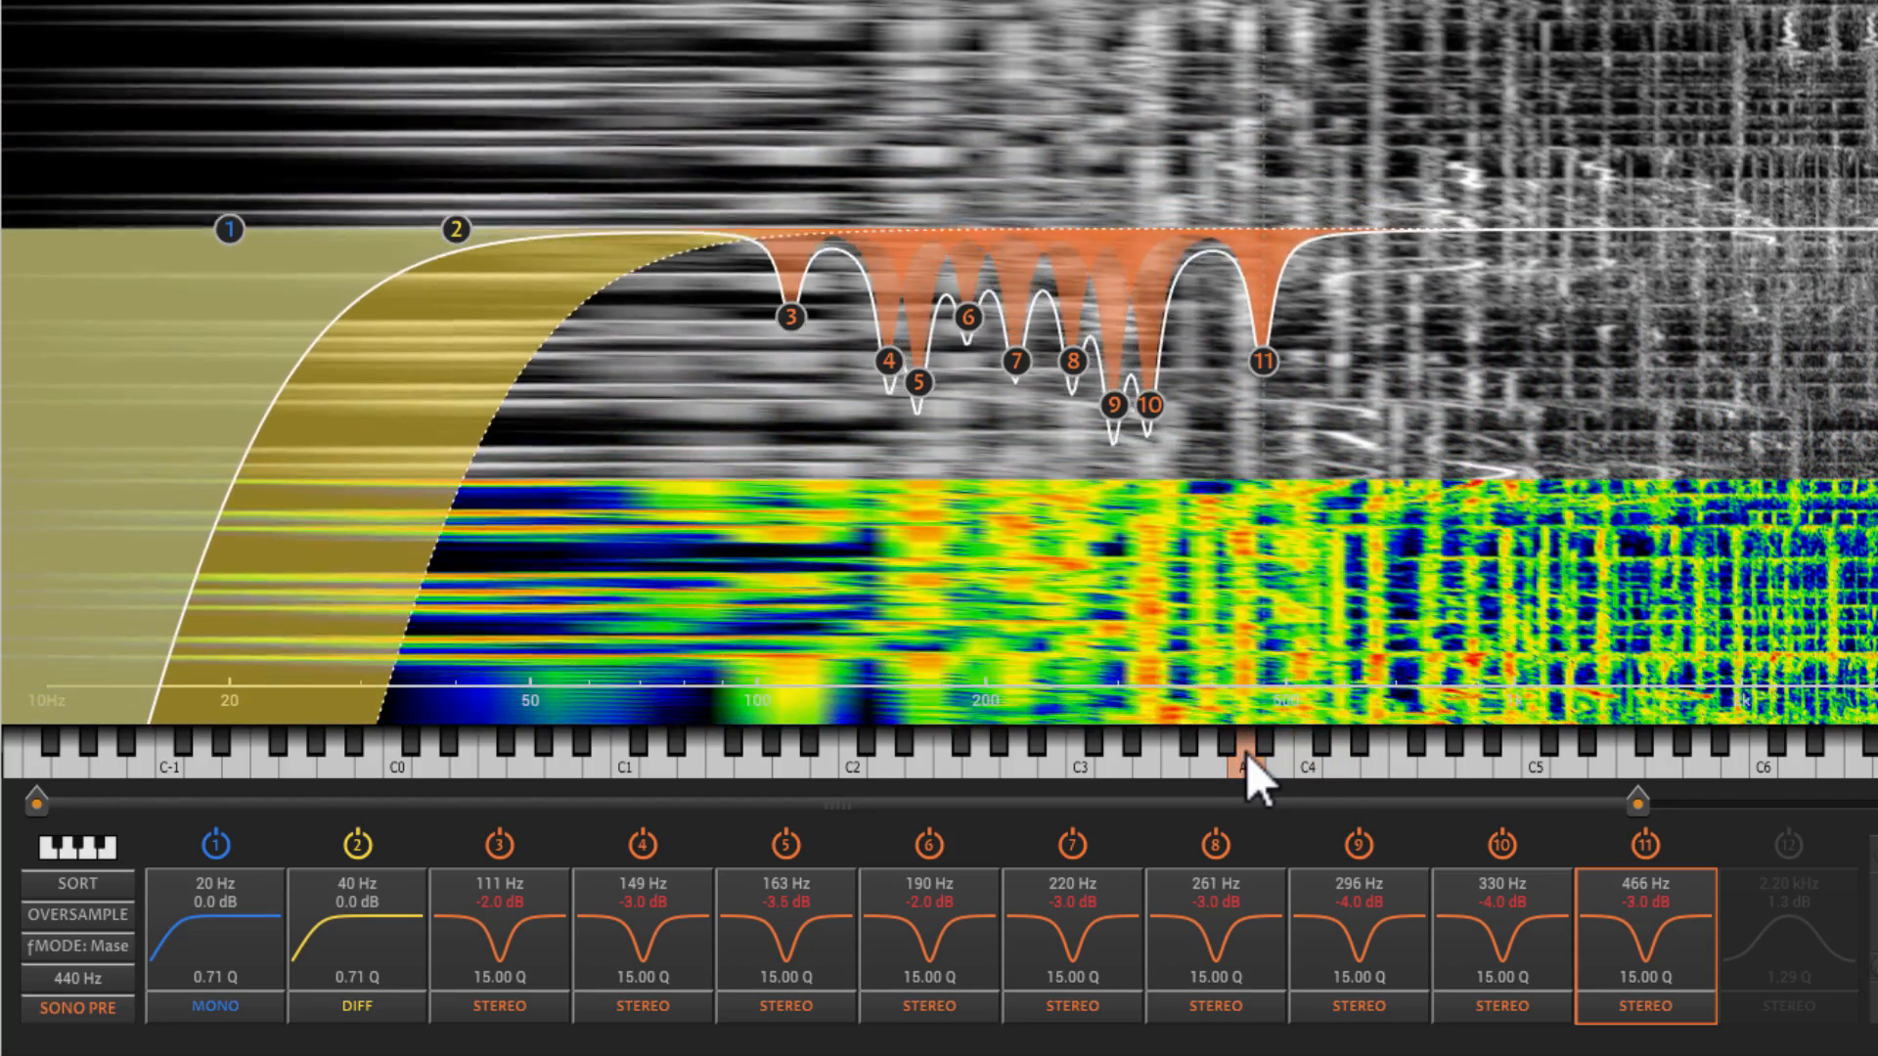
{"action": "left_click", "coordinate": [1246, 753]}
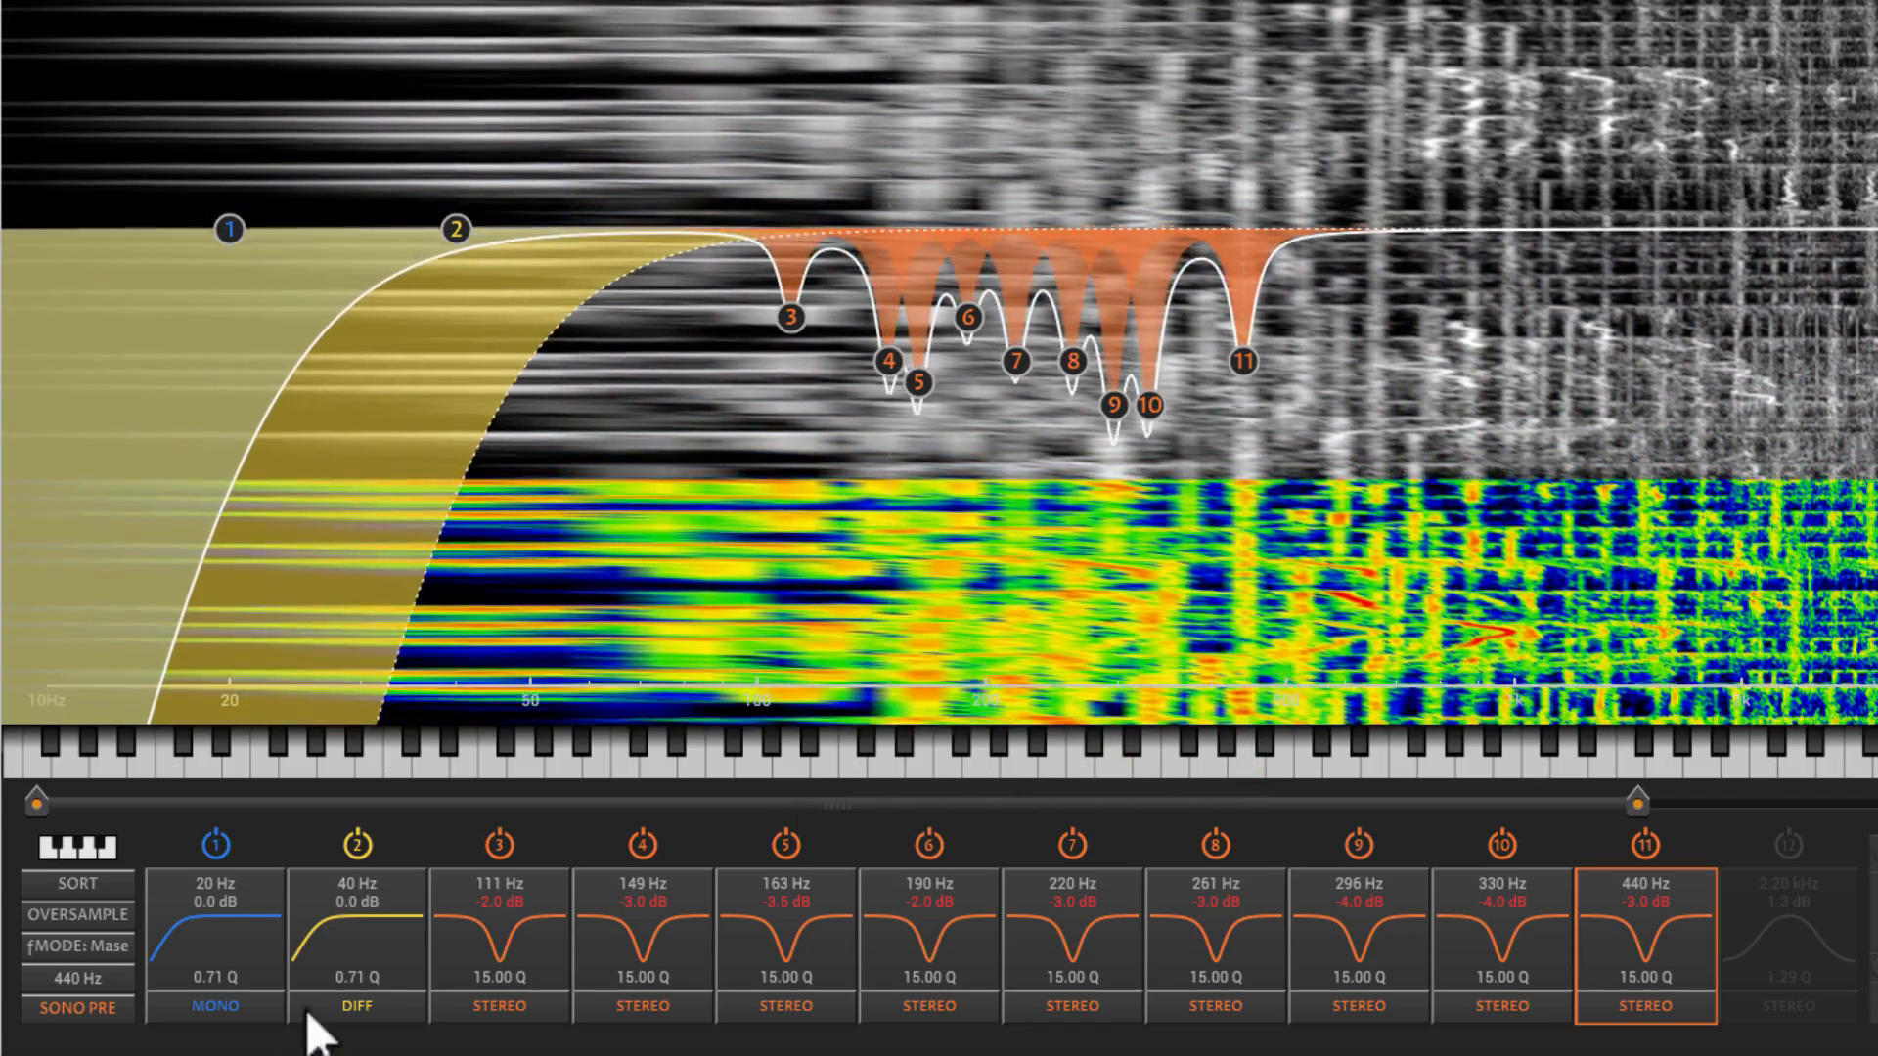
- With SONO PRE off, boost band 11 to 12.0 dB and sweep its frequency down to 400 Hz and up to 530 Hz
{"action": "left_click", "coordinate": [196, 1023]}
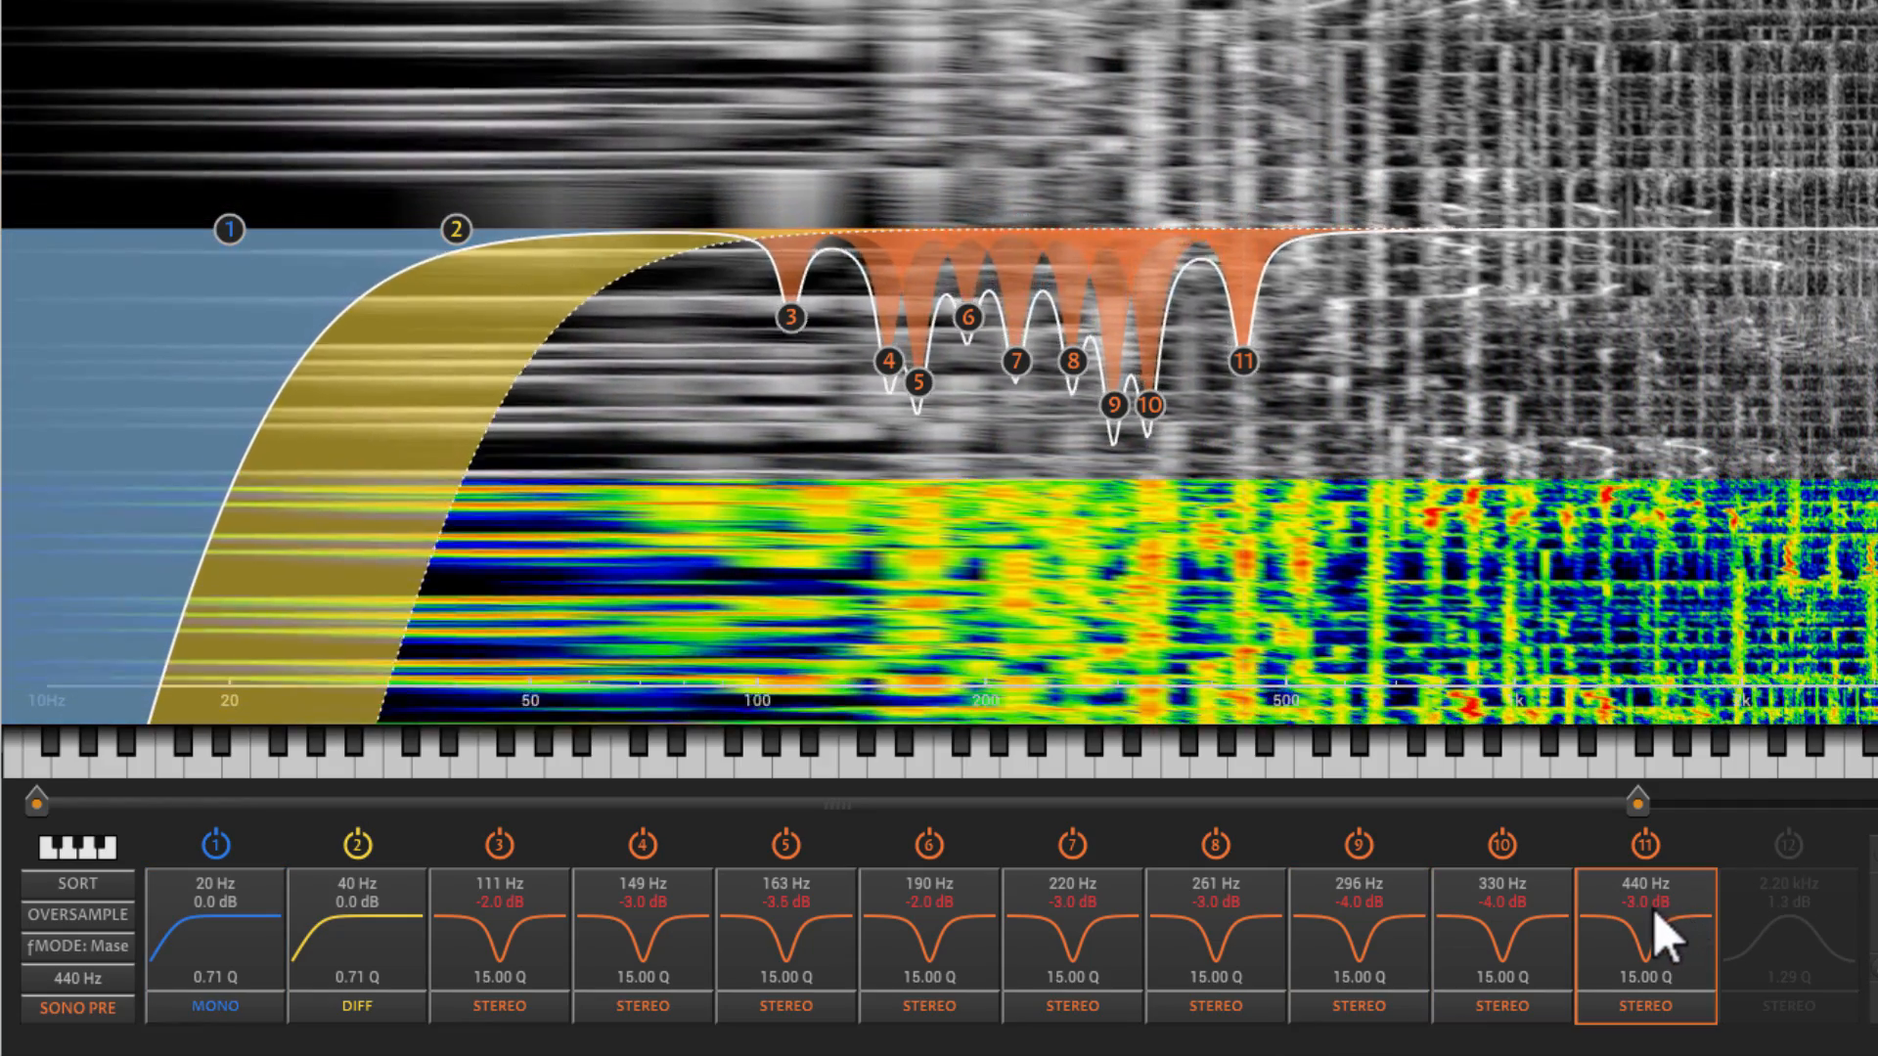
{"action": "double_click", "coordinate": [1653, 910]}
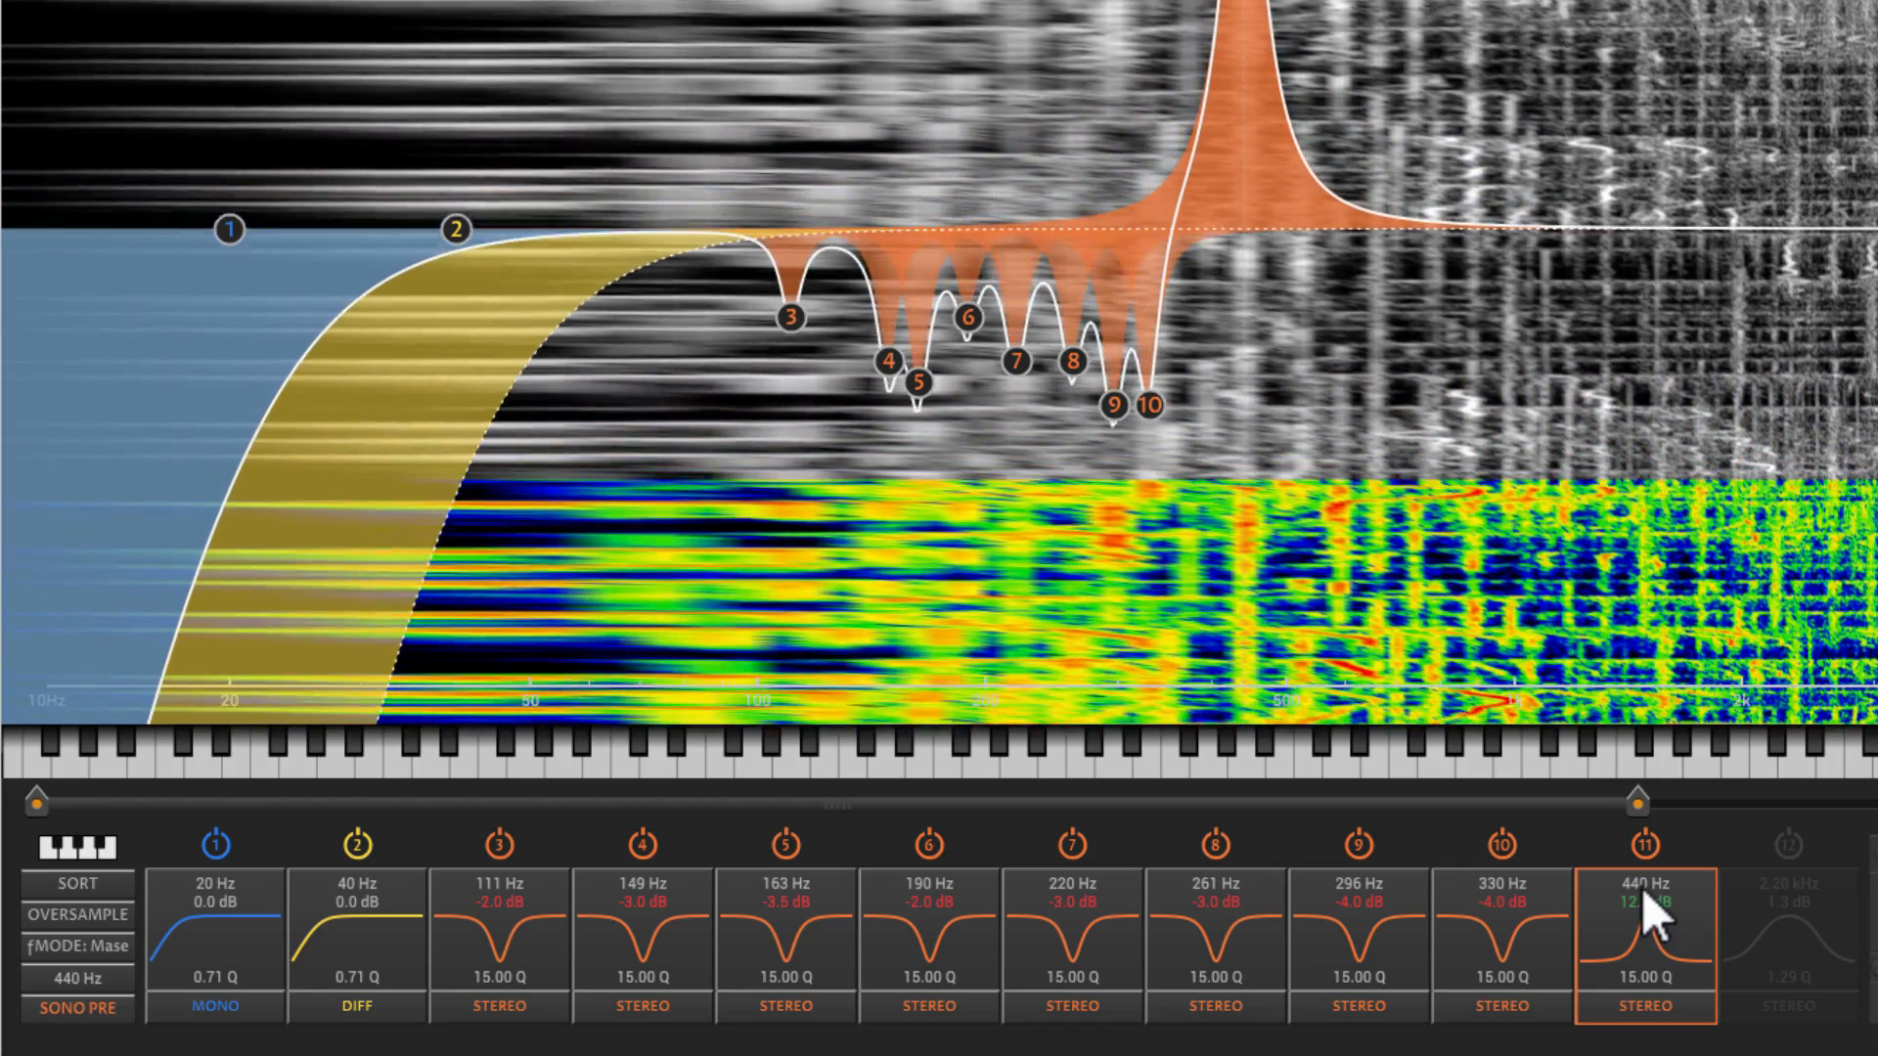
{"action": "left_click_drag", "start_coordinate": [1642, 888], "coordinate": [1641, 944]}
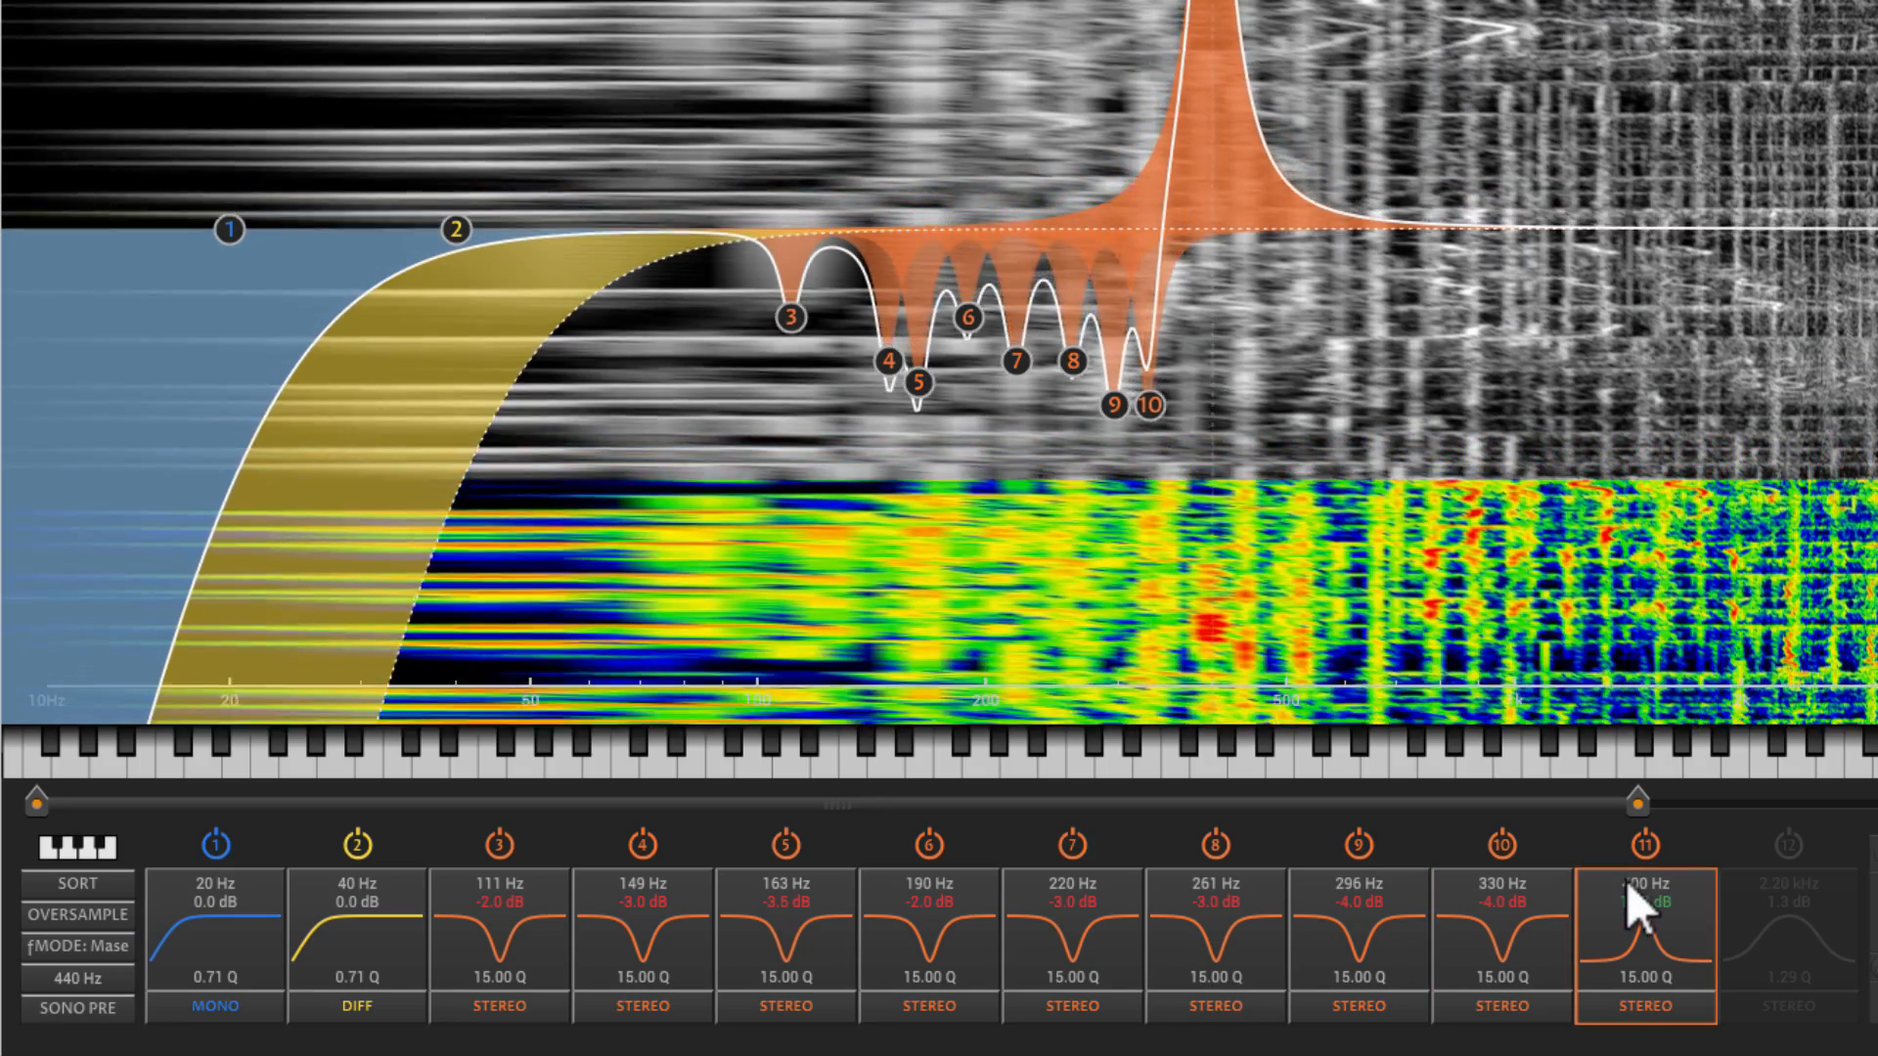
{"action": "left_click_drag", "start_coordinate": [1627, 882], "coordinate": [1627, 782]}
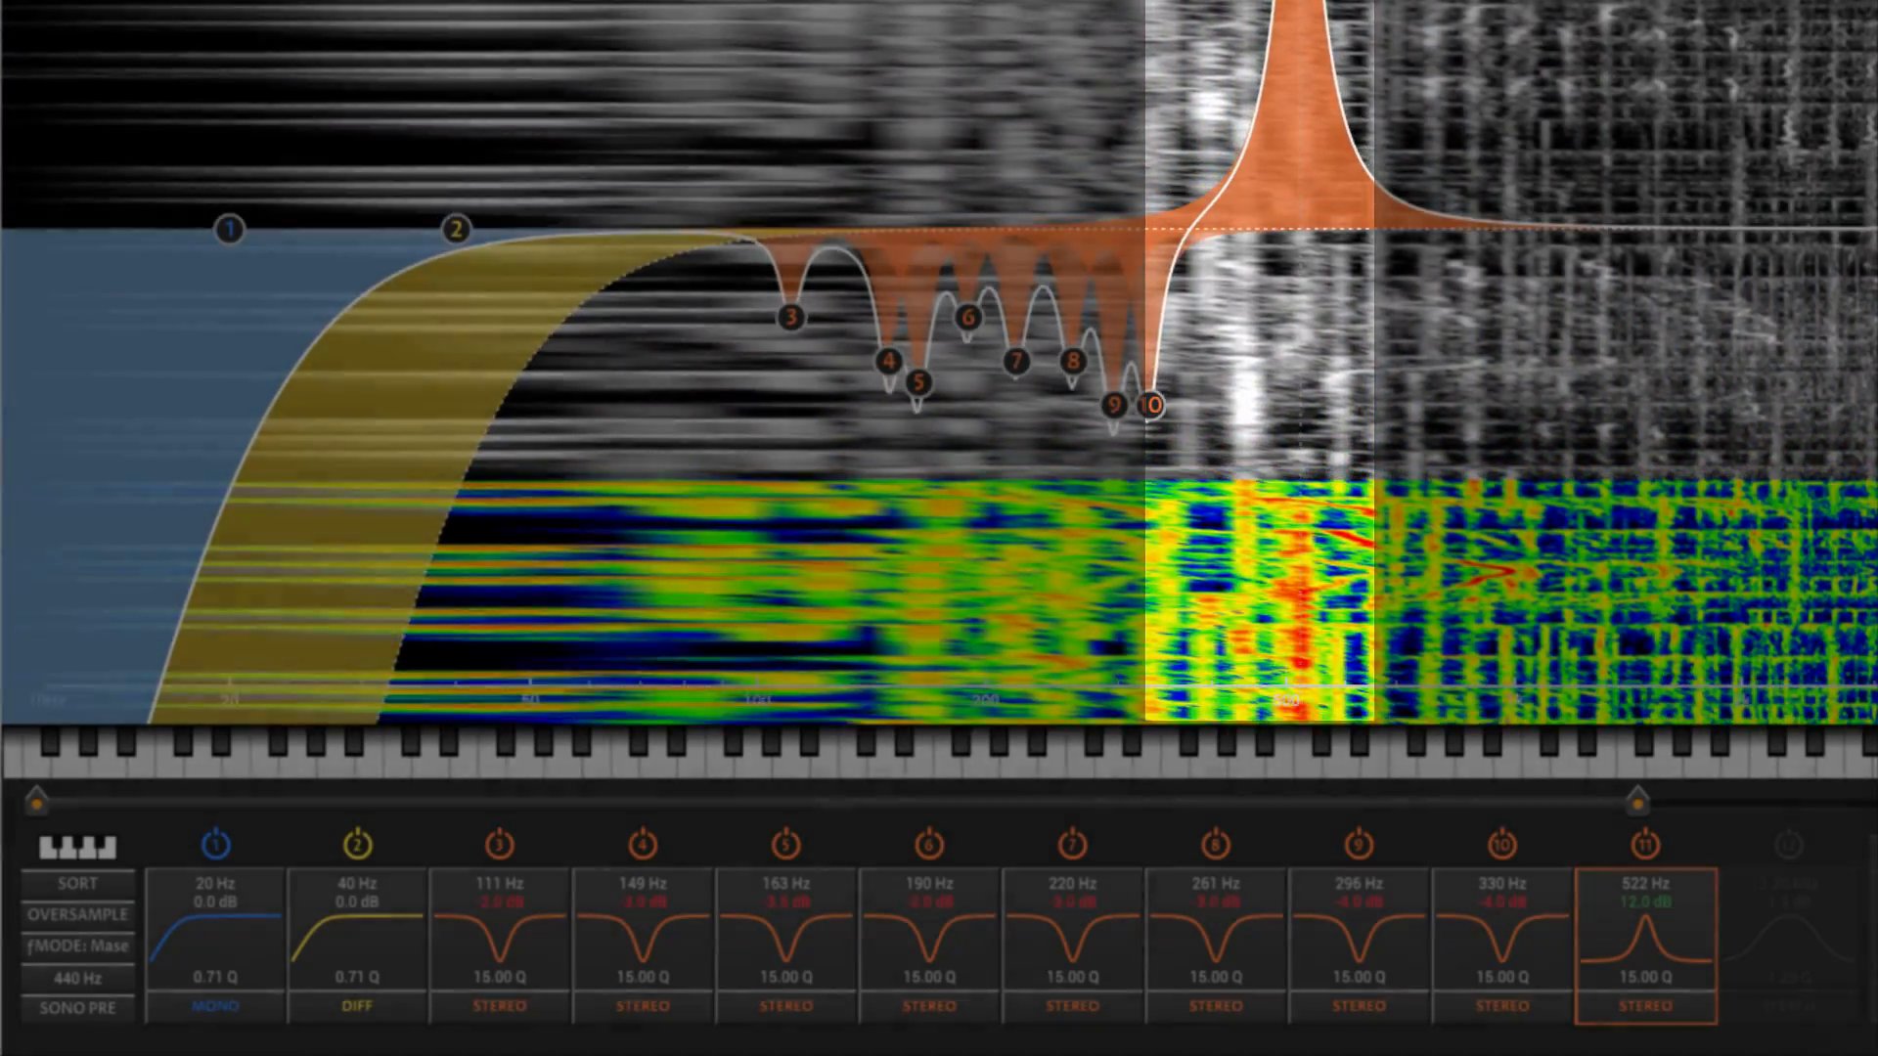
{"action": "left_click_drag", "start_coordinate": [1628, 781], "coordinate": [1627, 774]}
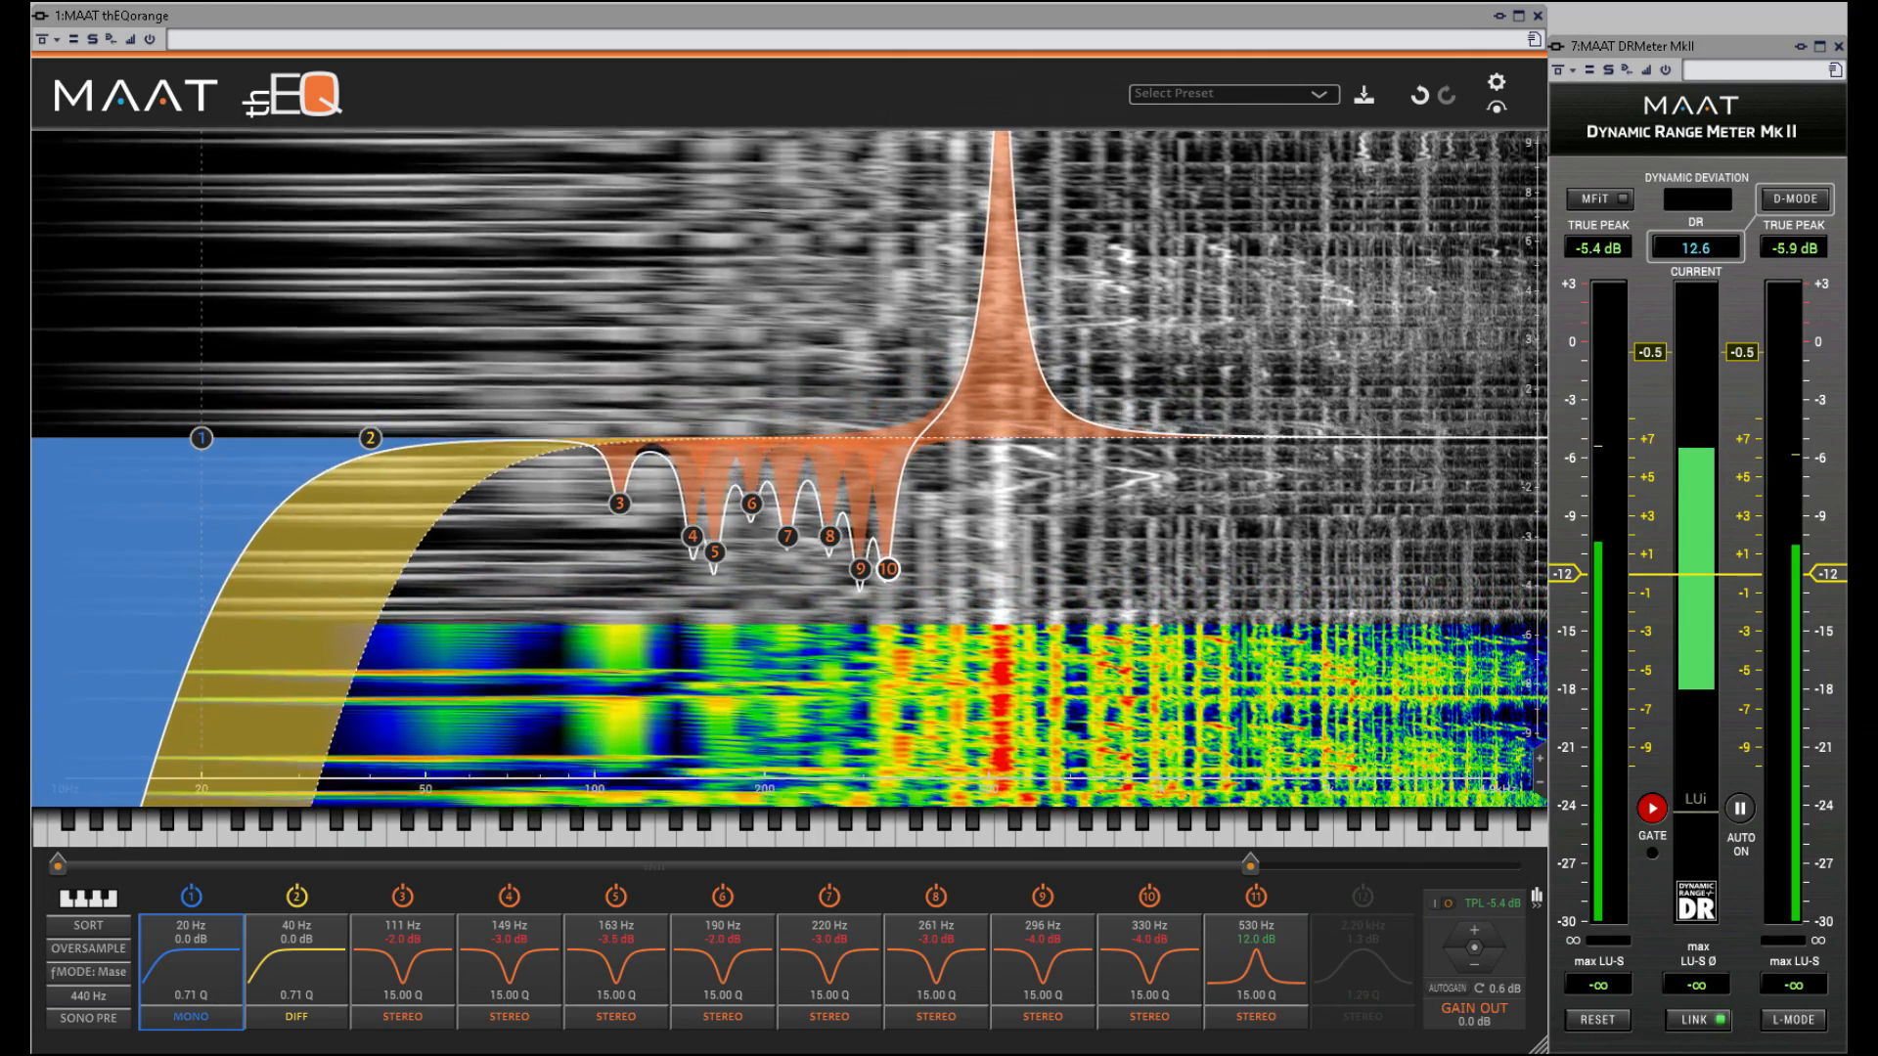
- Select band 11 and expand the graph's gain scale by two steps so that its peak fits
{"action": "left_click", "coordinate": [1266, 936]}
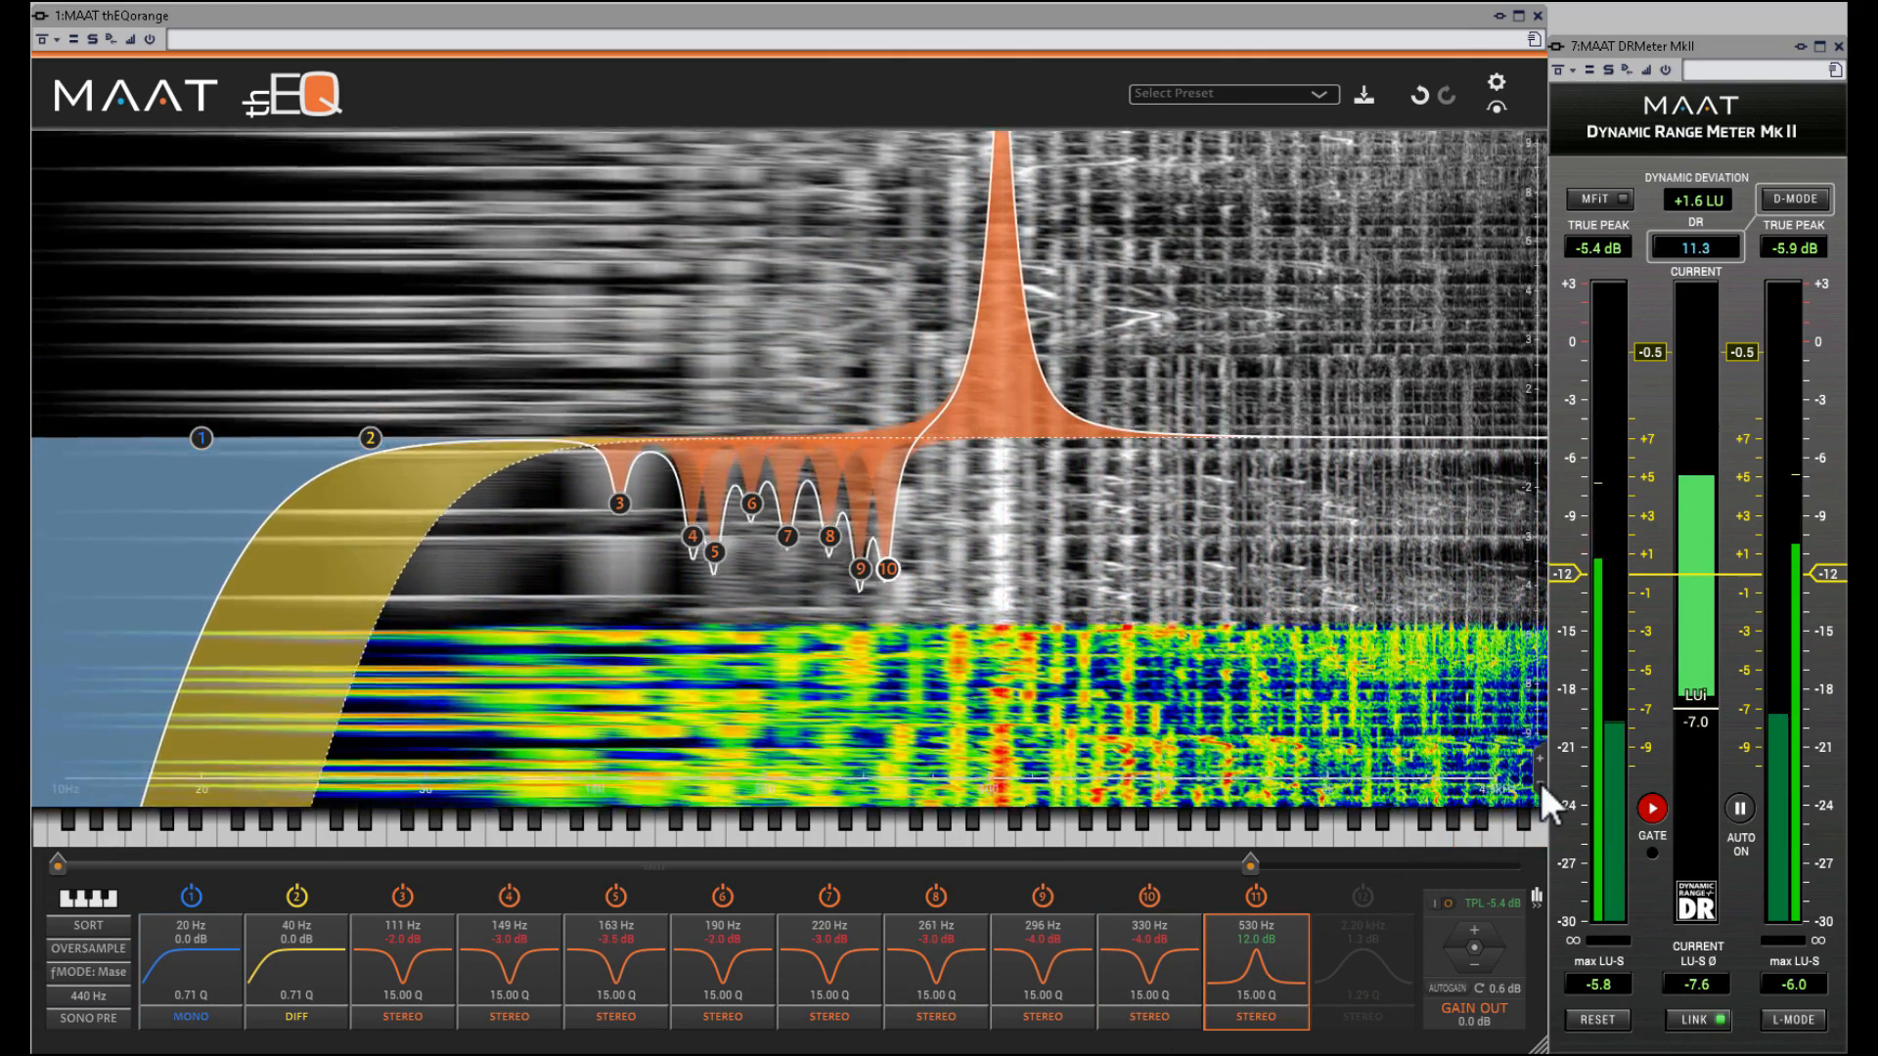
{"action": "left_click", "coordinate": [1540, 783]}
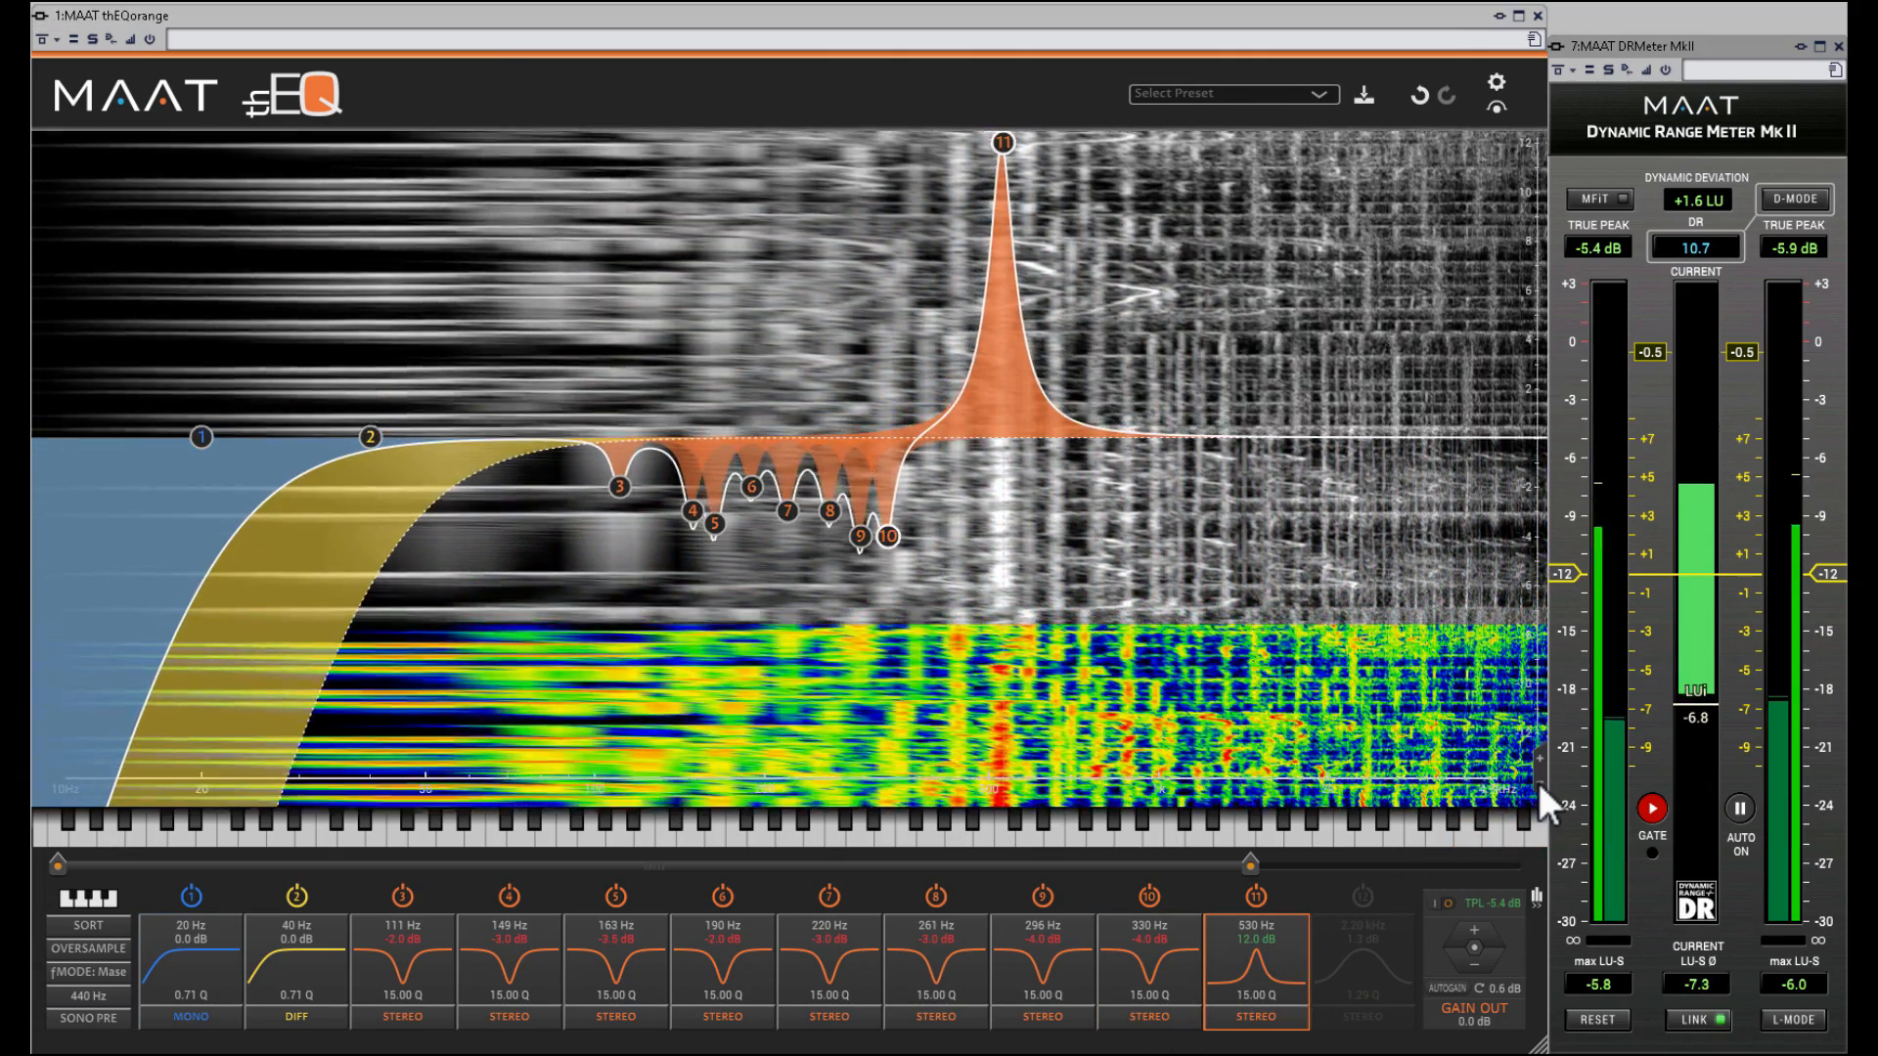
{"action": "left_click", "coordinate": [1539, 784]}
- Move band 11's node to 477 Hz in the graph and switch the band off and on again
{"action": "mouse_move", "coordinate": [998, 198]}
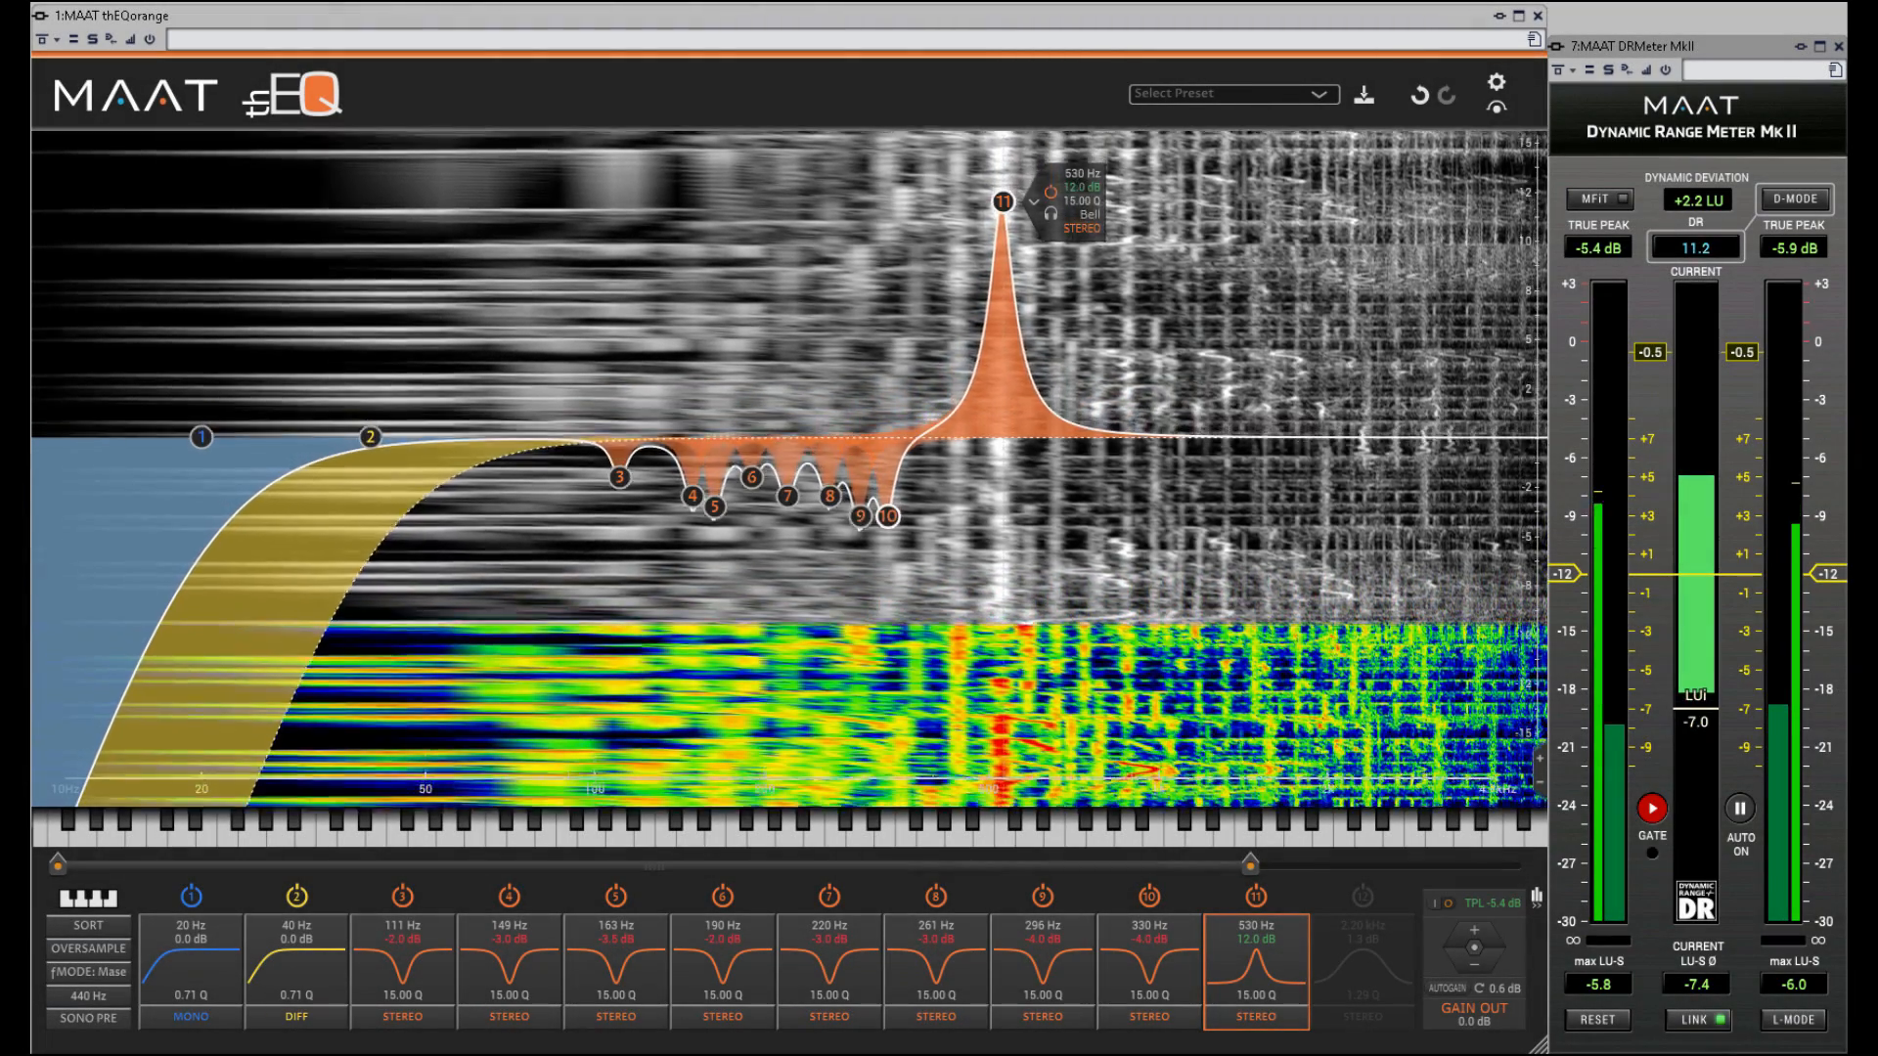
{"action": "left_click_drag", "start_coordinate": [1074, 172], "coordinate": [1048, 172]}
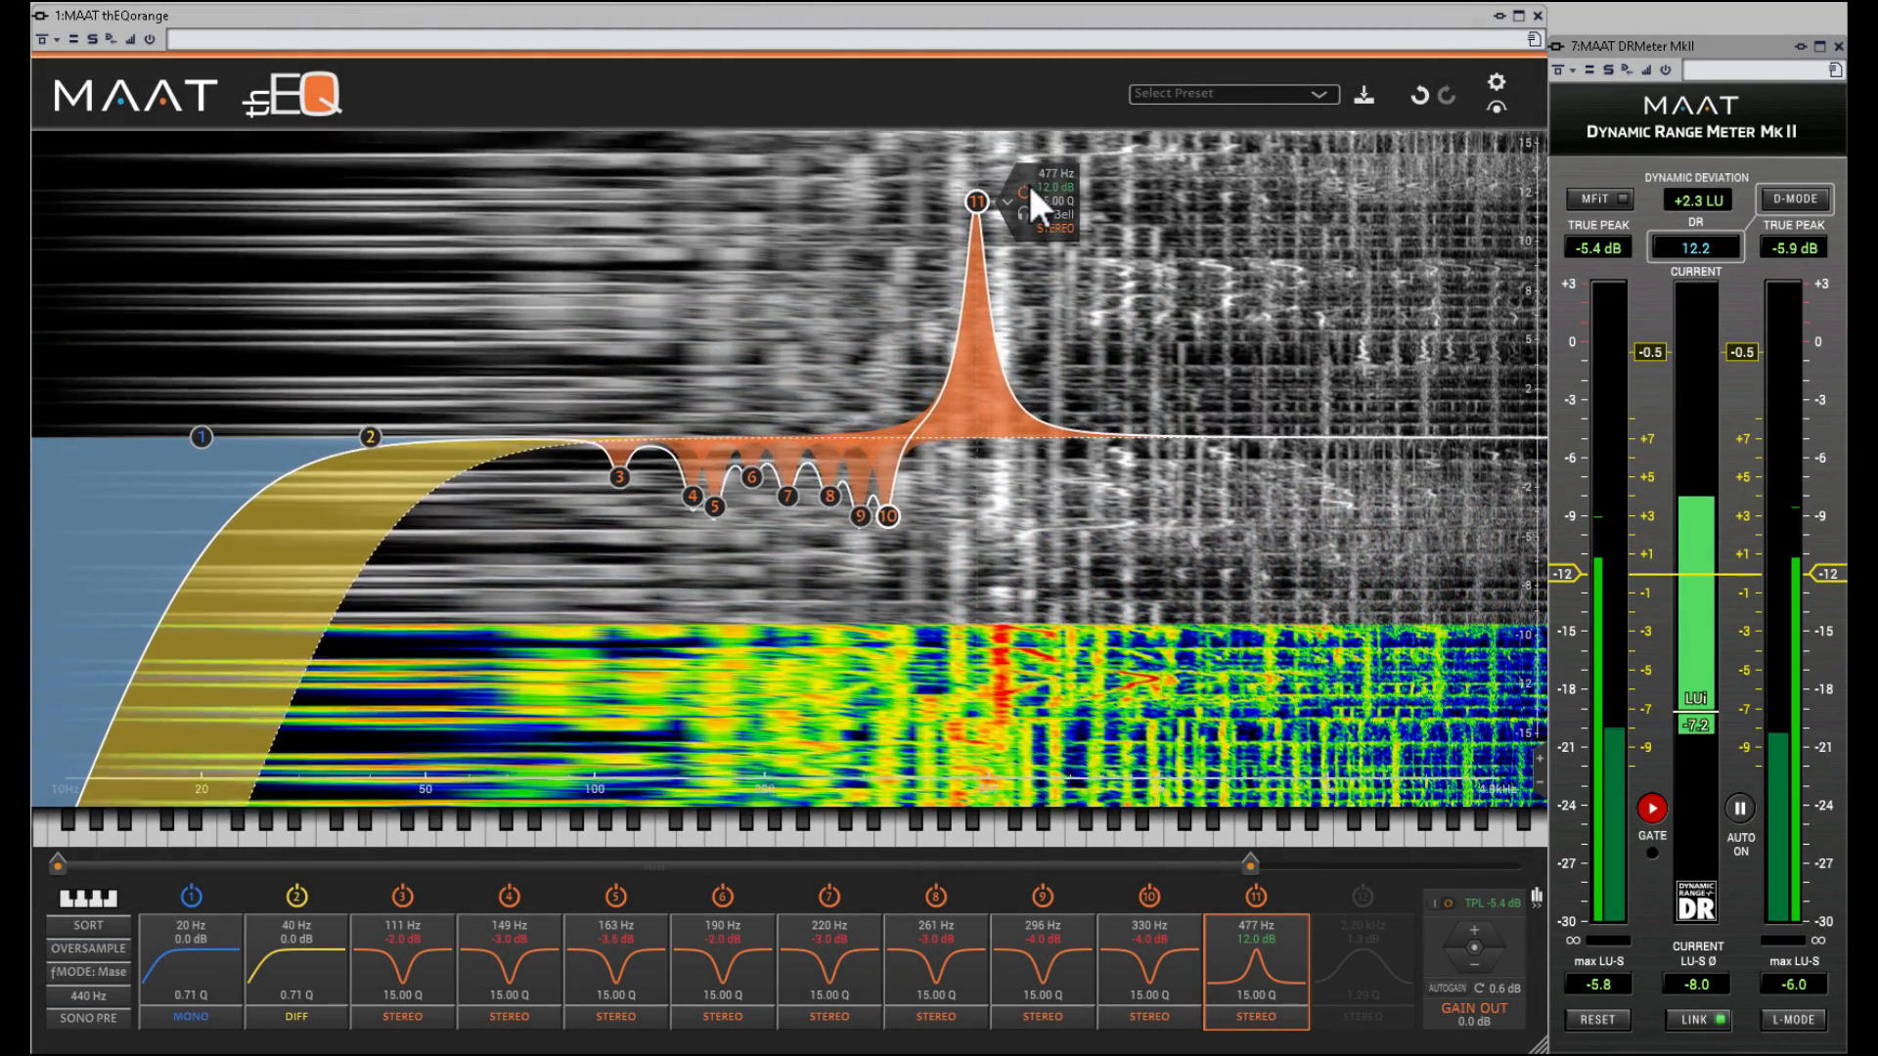
{"action": "left_click", "coordinate": [1024, 190]}
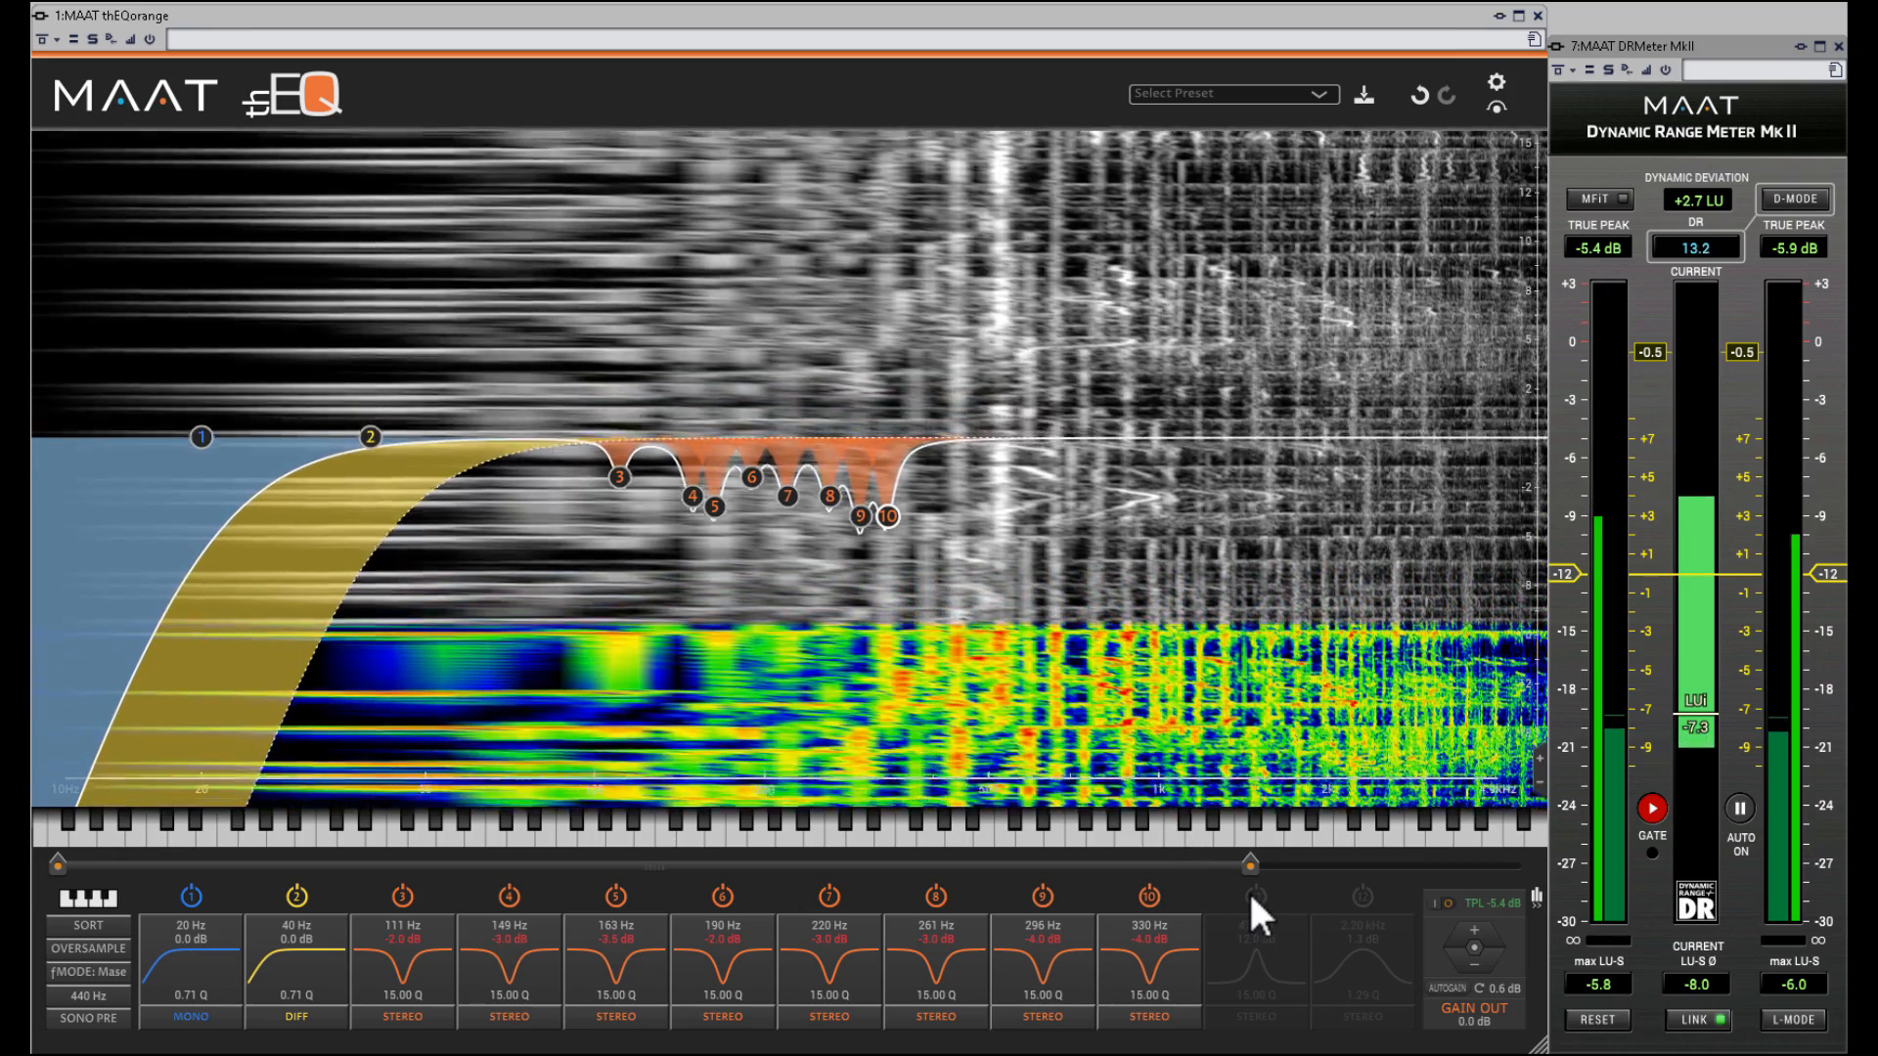
{"action": "left_click", "coordinate": [1250, 892]}
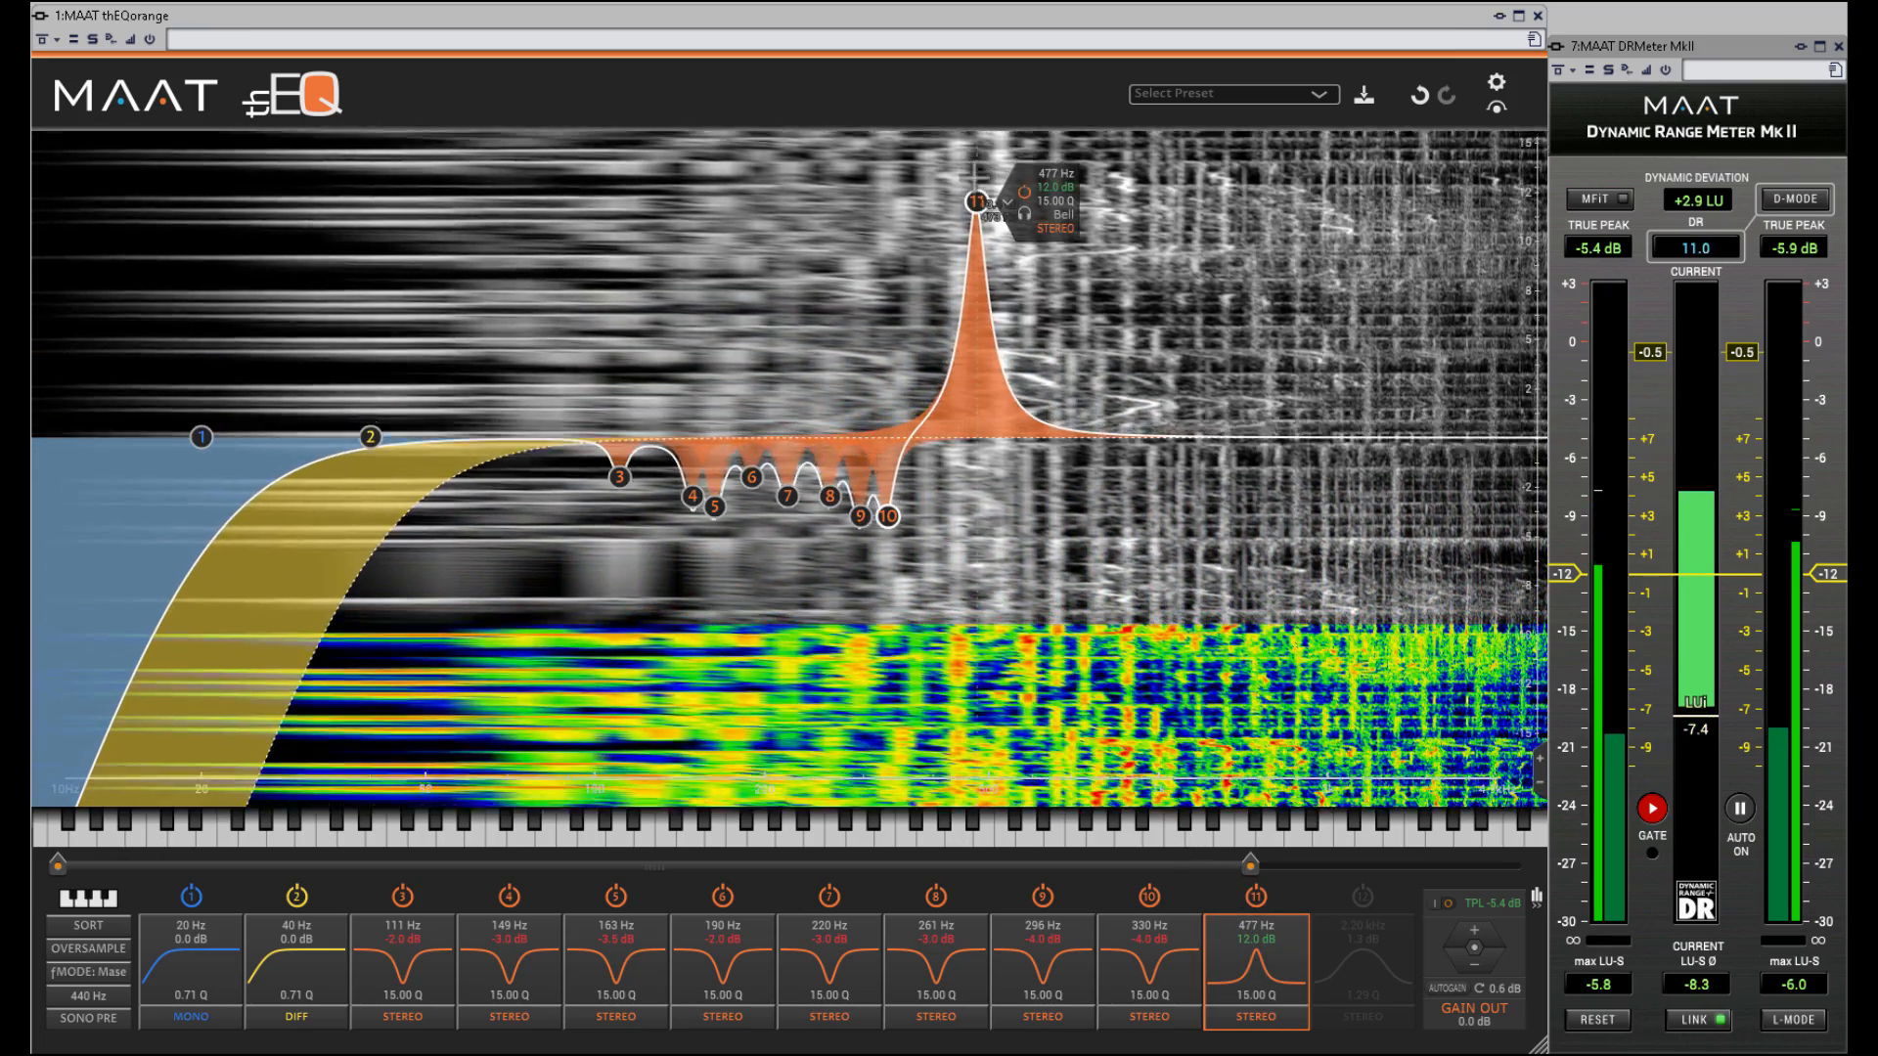
- Solo band 11, move its node to 530 Hz, and toggle its solo on and off from the node
{"action": "right_click", "coordinate": [976, 201]}
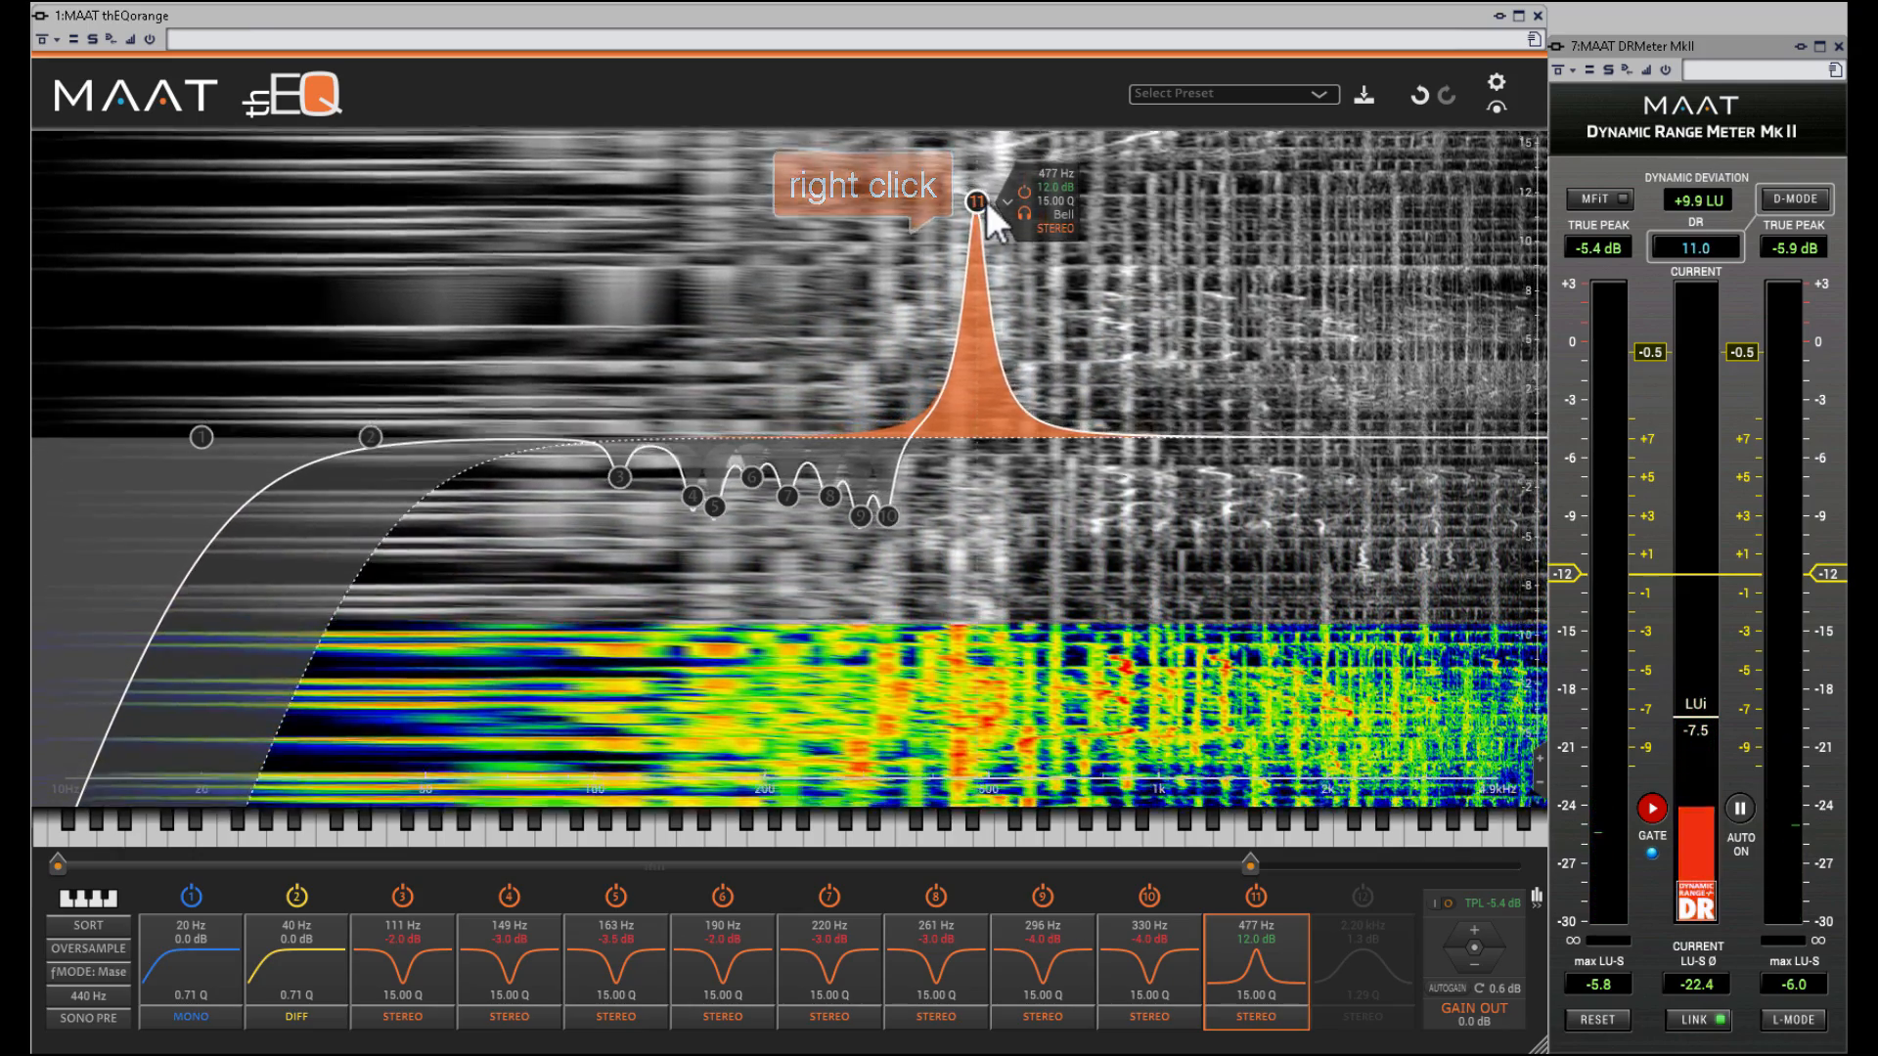
{"action": "mouse_move", "coordinate": [986, 202]}
{"action": "left_mouse_down"}
{"action": "mouse_move", "coordinate": [1017, 207]}
{"action": "mouse_move", "coordinate": [1008, 192]}
{"action": "left_mouse_up"}
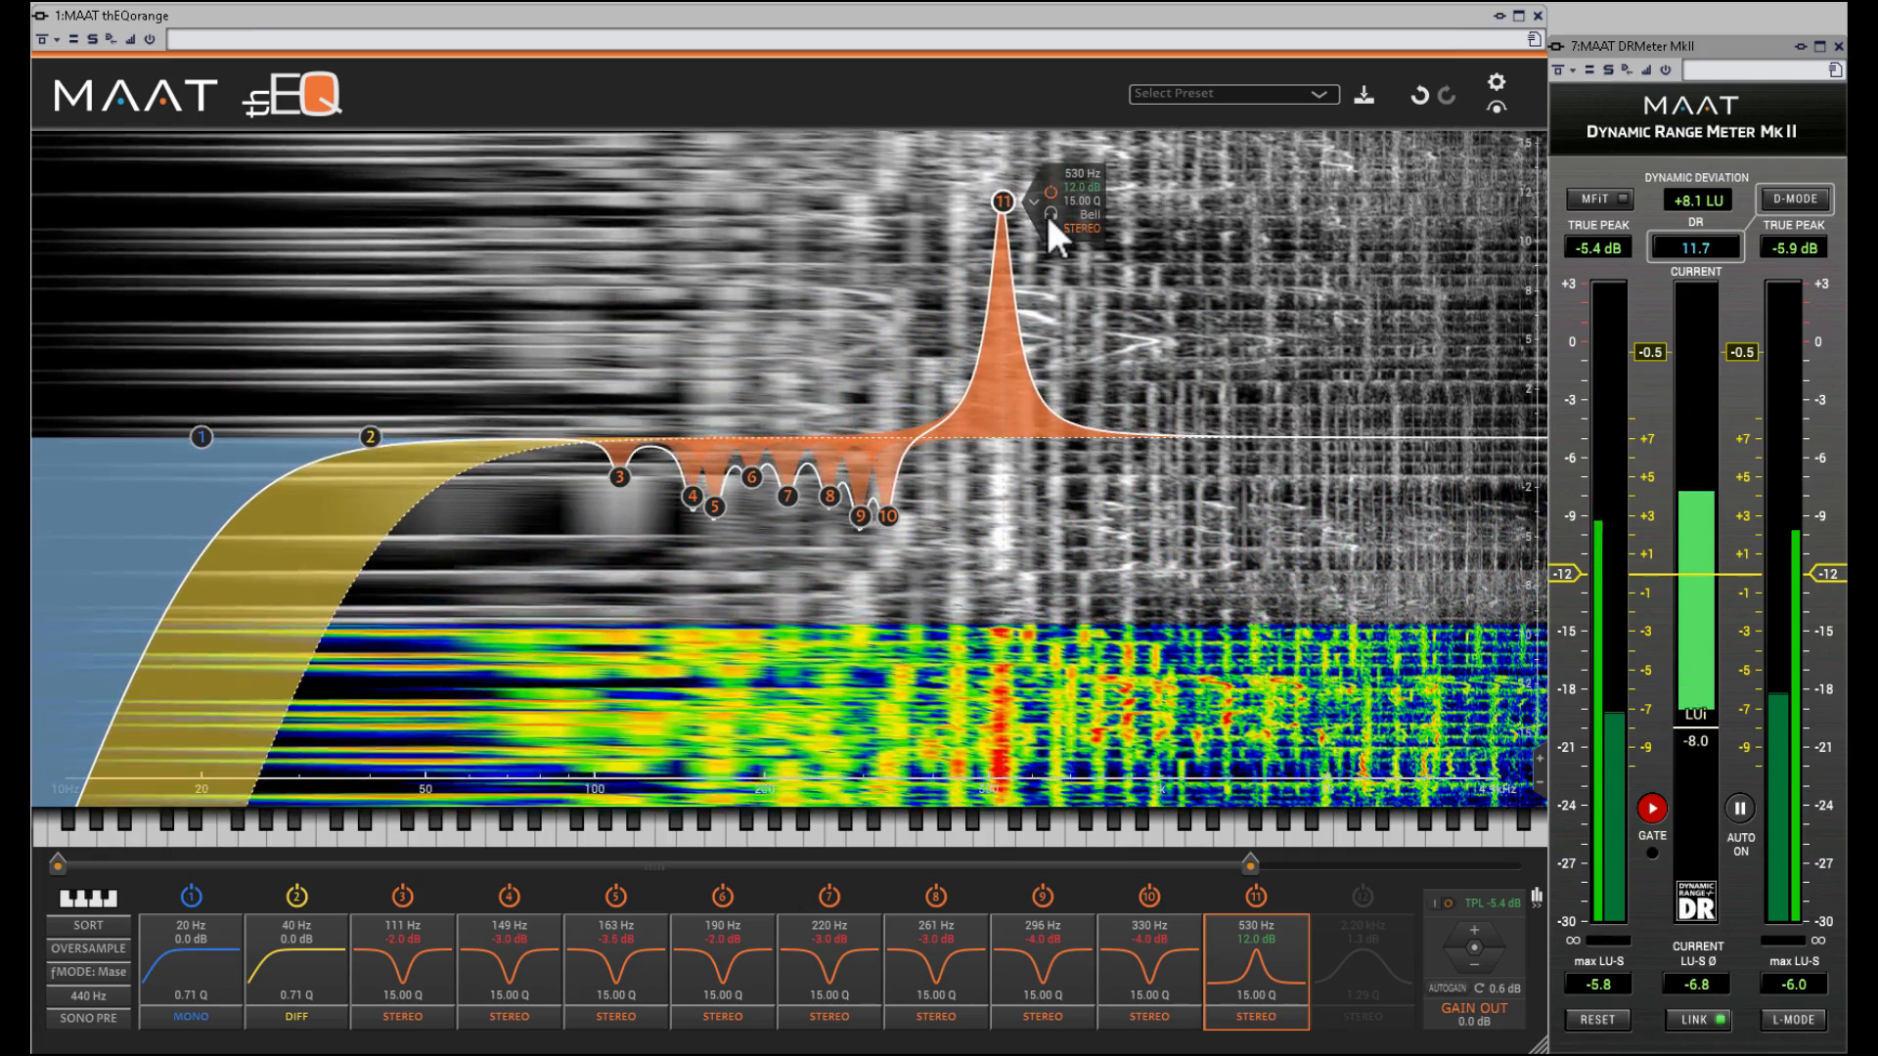
{"action": "left_click", "coordinate": [1047, 214]}
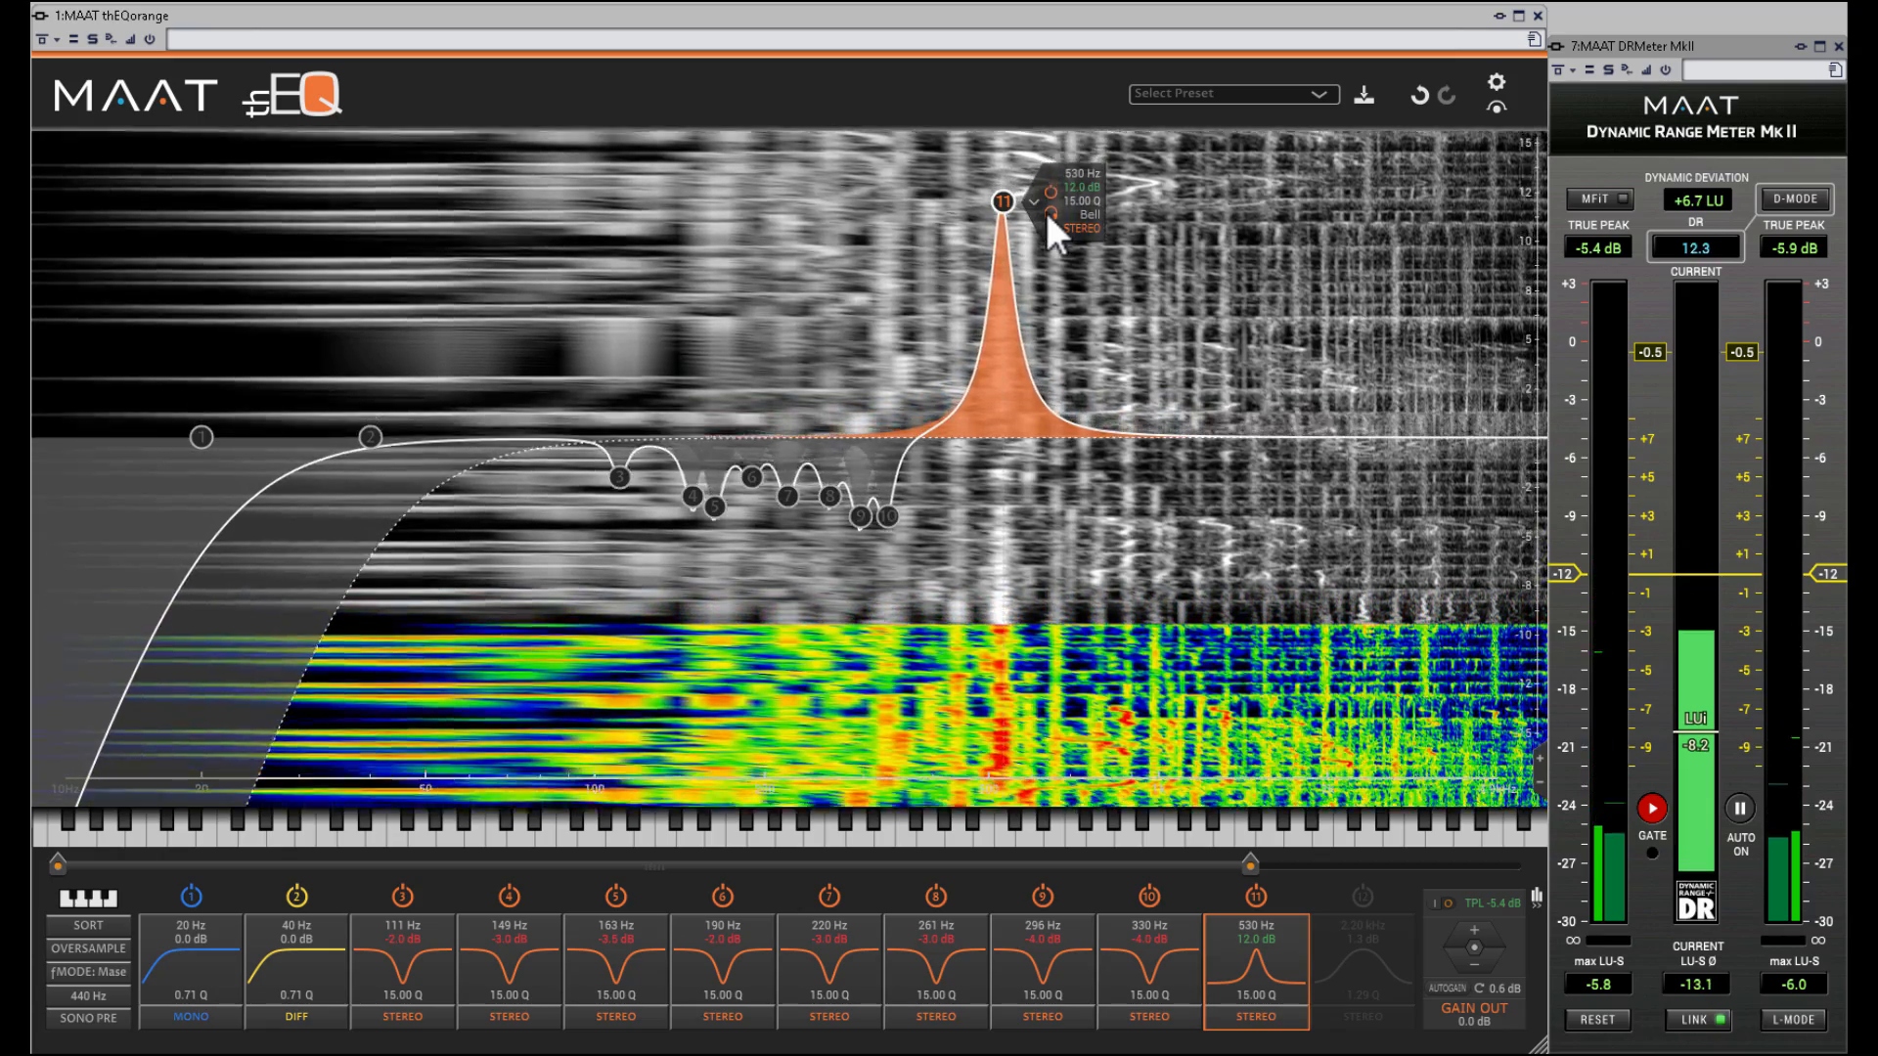
{"action": "left_click", "coordinate": [1046, 210]}
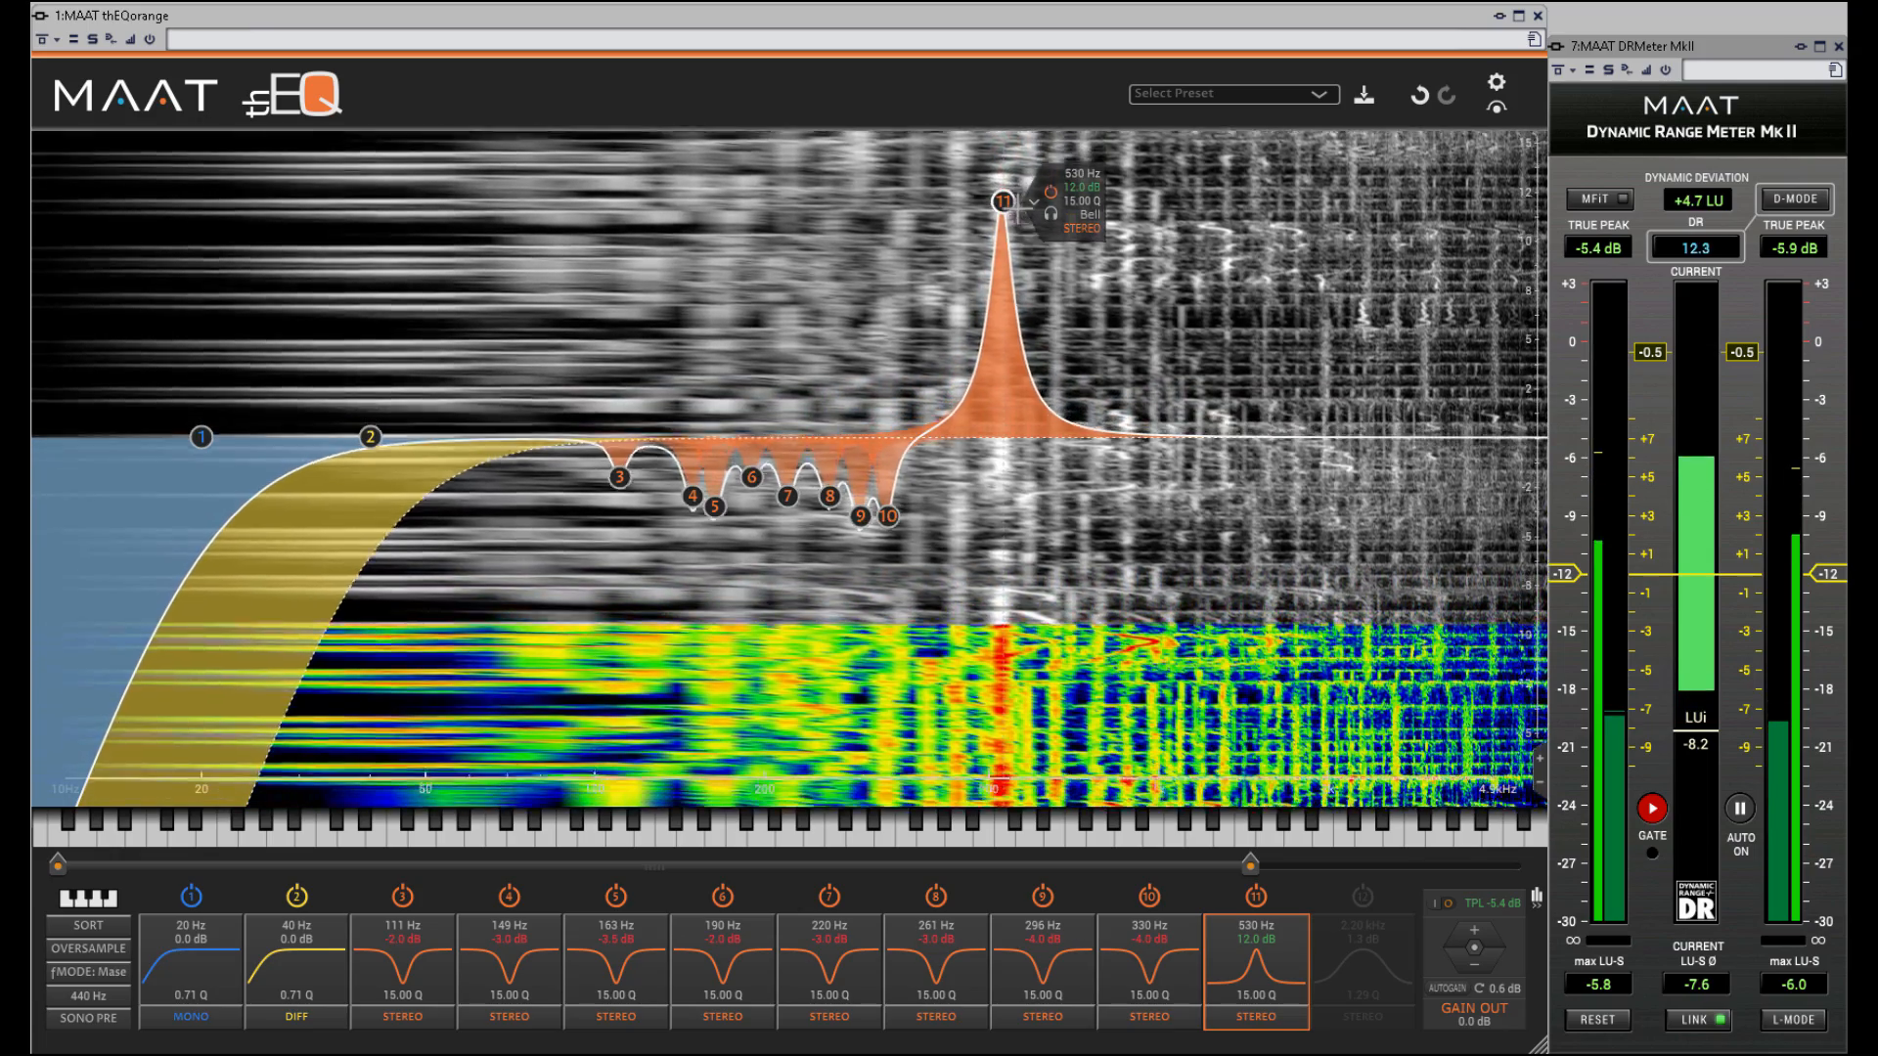
- Invert band 11's gain to -12.0 dB and flip it back to 12.0 dB
{"action": "left_click", "coordinate": [1032, 200]}
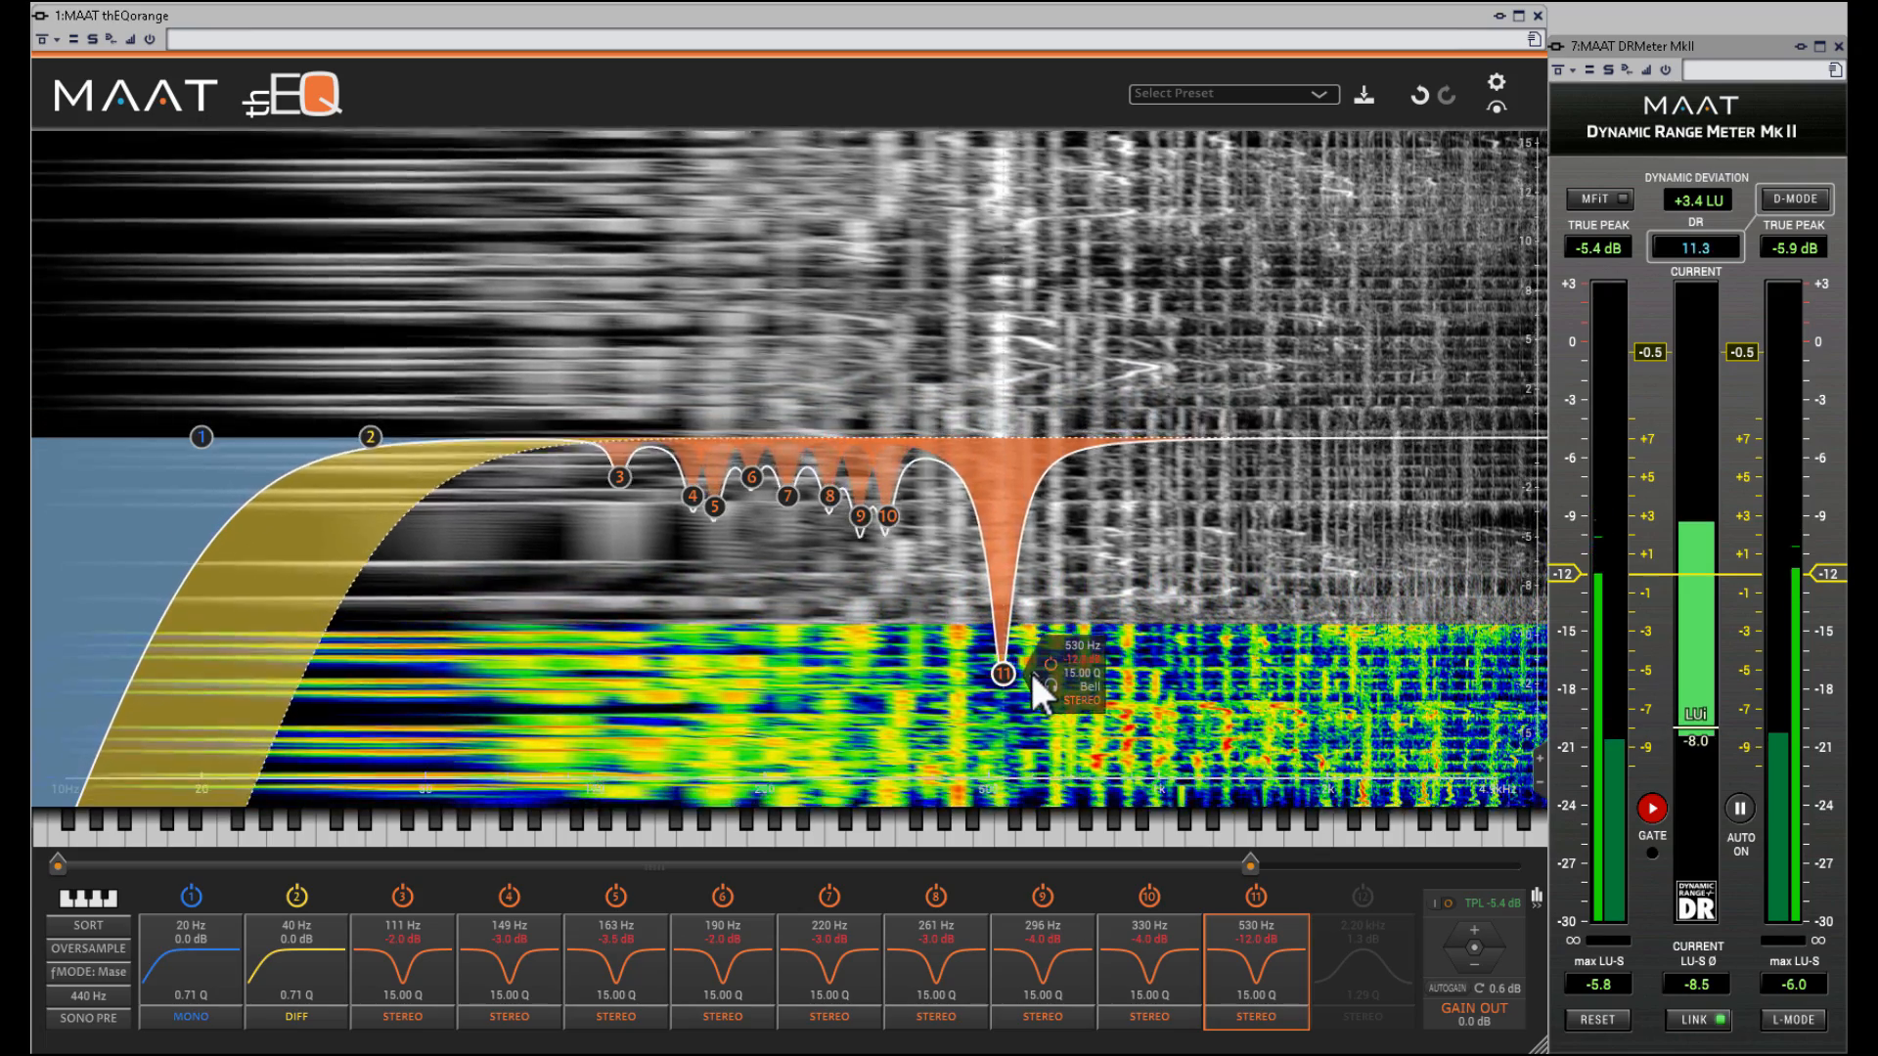
{"action": "left_click", "coordinate": [1031, 673]}
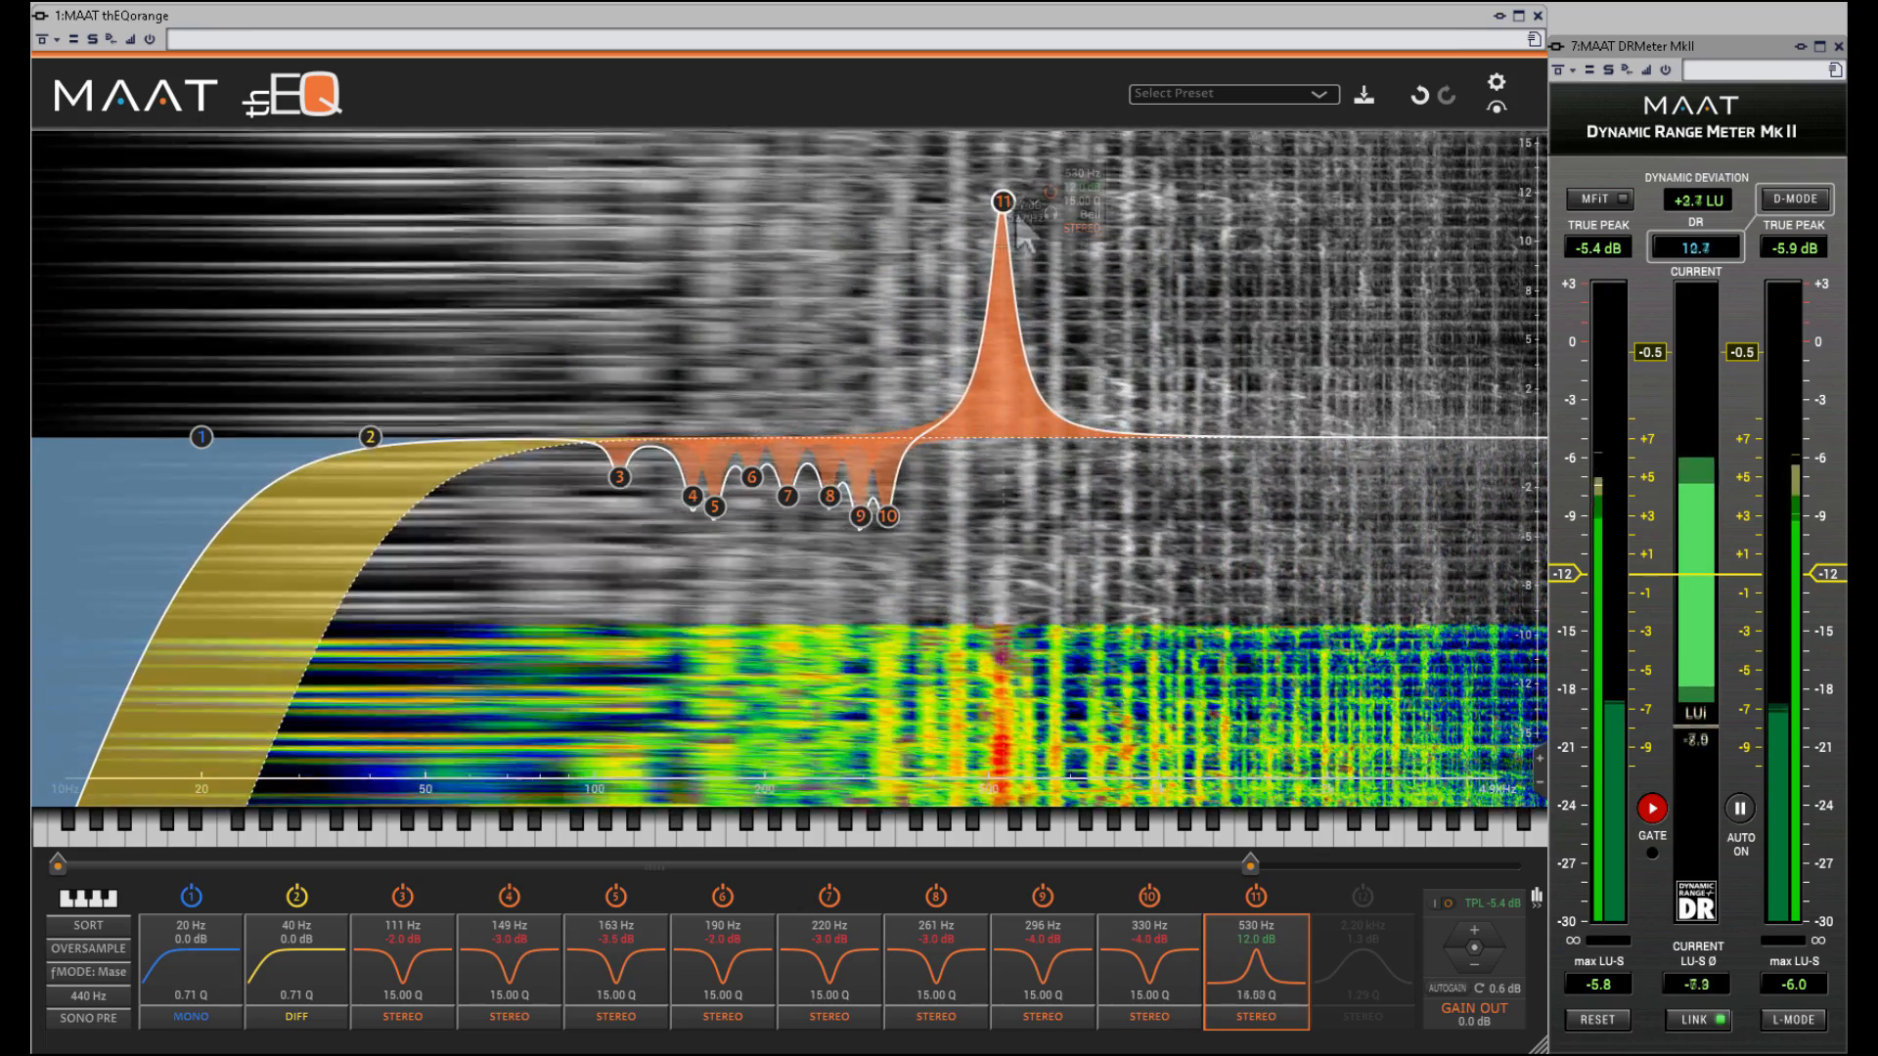
- Try a Q of 7.75 on band 11, lower its gain to 2.8 dB and return its Q to 15.00
{"action": "scroll", "coordinate": [1004, 207], "scroll_direction": "down", "scroll_amount": 2}
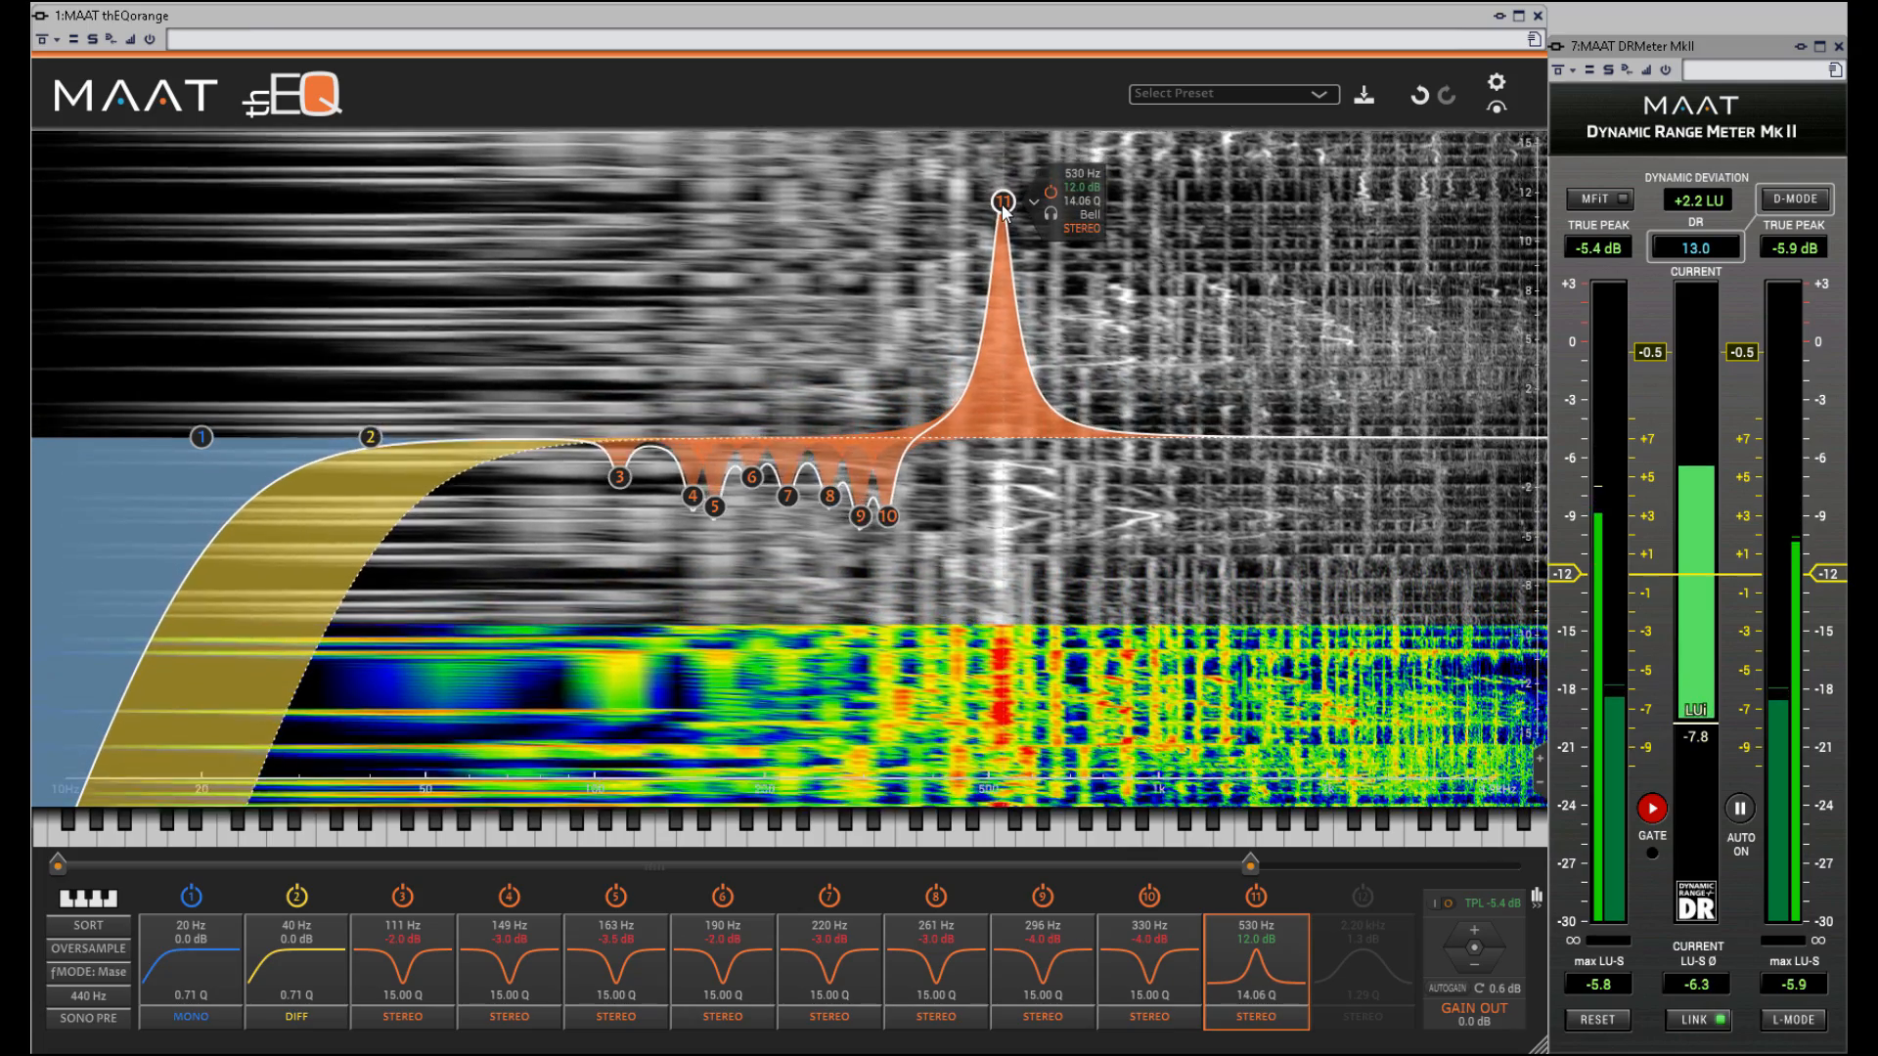
{"action": "scroll", "coordinate": [1005, 207], "scroll_direction": "down", "scroll_amount": 8}
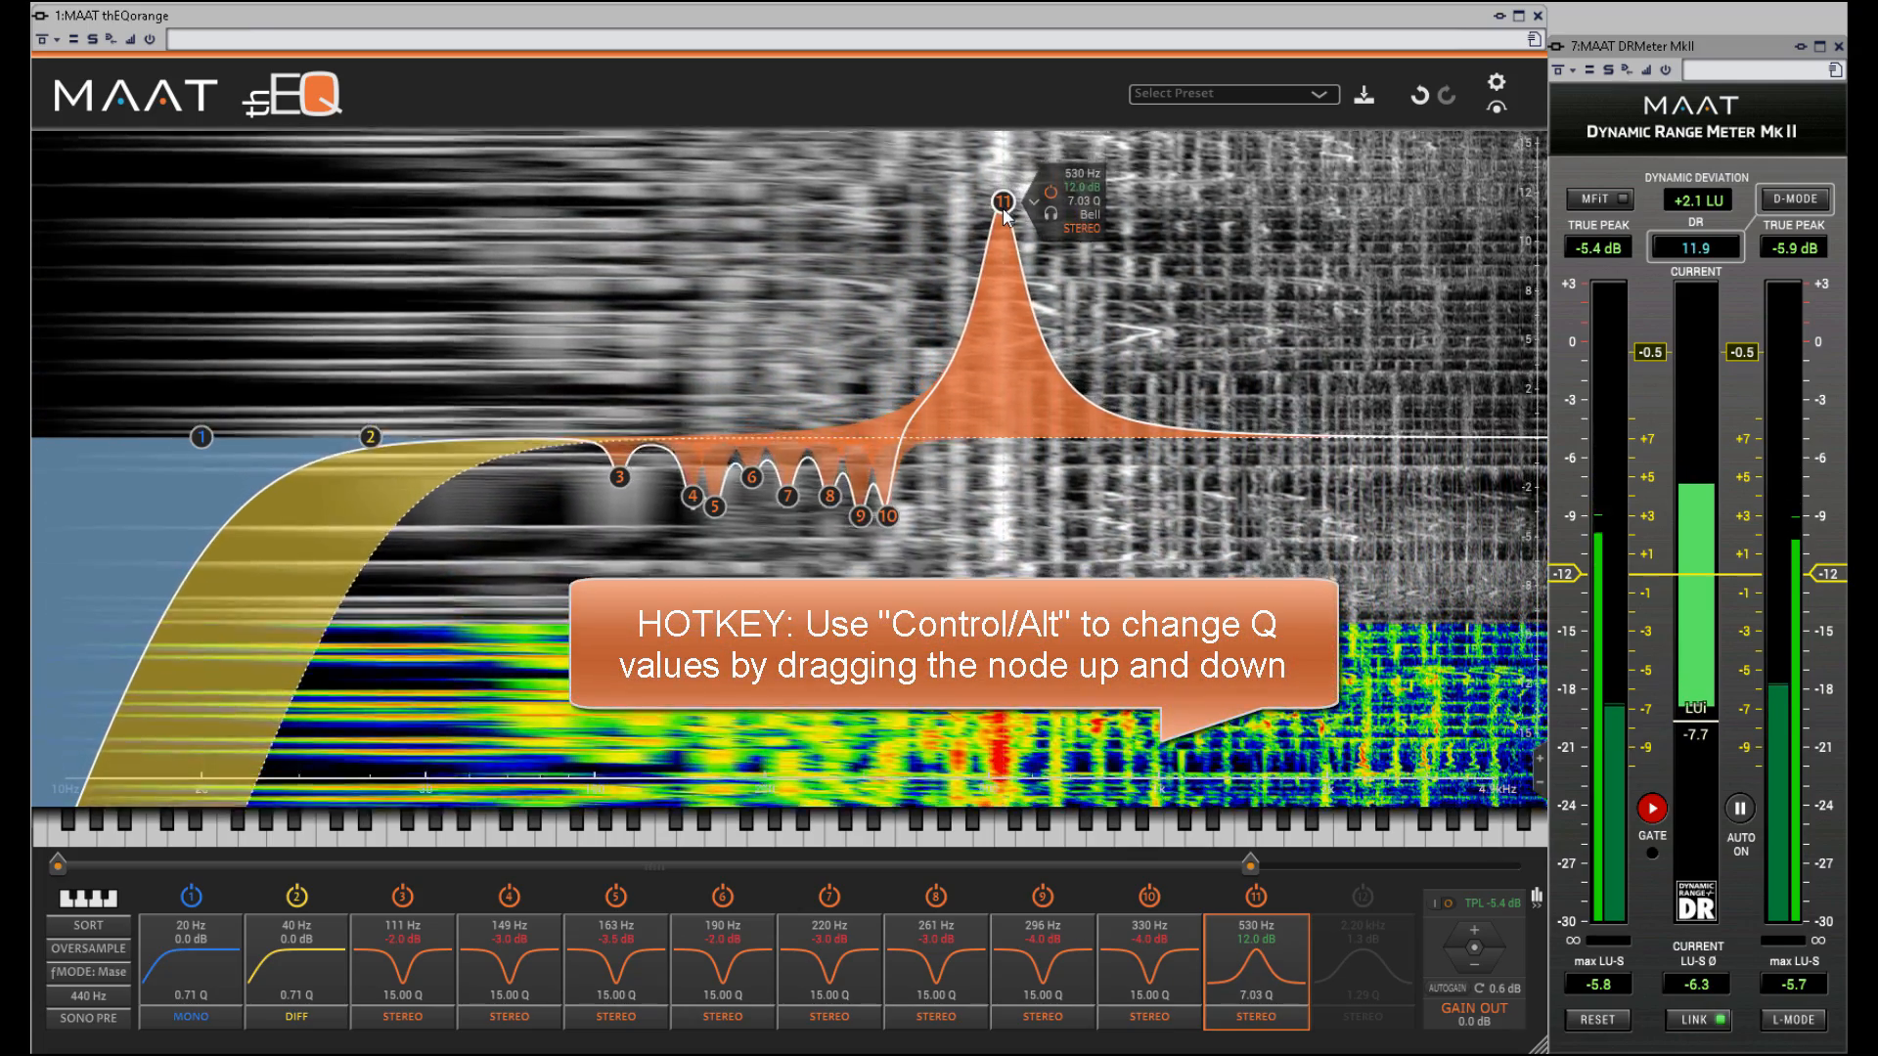
{"action": "mouse_move", "coordinate": [1004, 210]}
{"action": "left_mouse_down"}
{"action": "mouse_move", "coordinate": [995, 335]}
{"action": "mouse_move", "coordinate": [1000, 200]}
{"action": "left_mouse_up"}
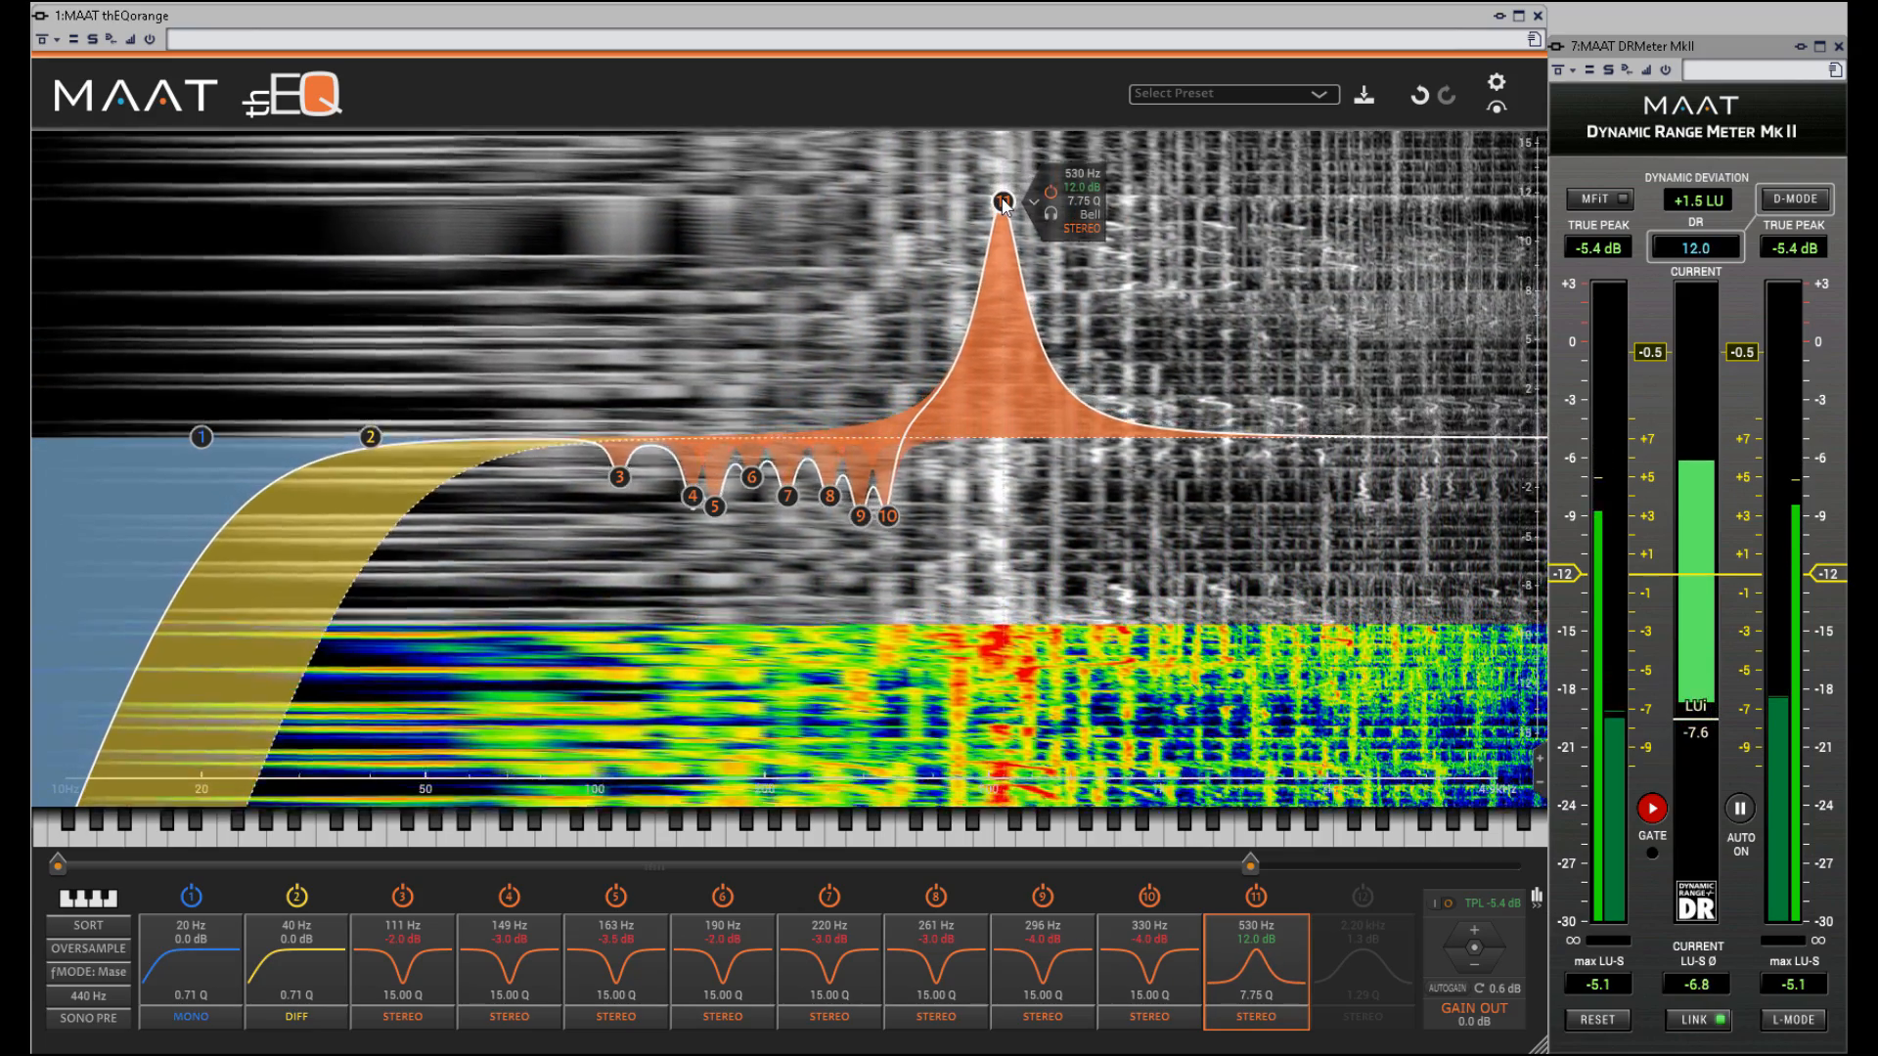
{"action": "left_click_drag", "start_coordinate": [1004, 203], "coordinate": [988, 382]}
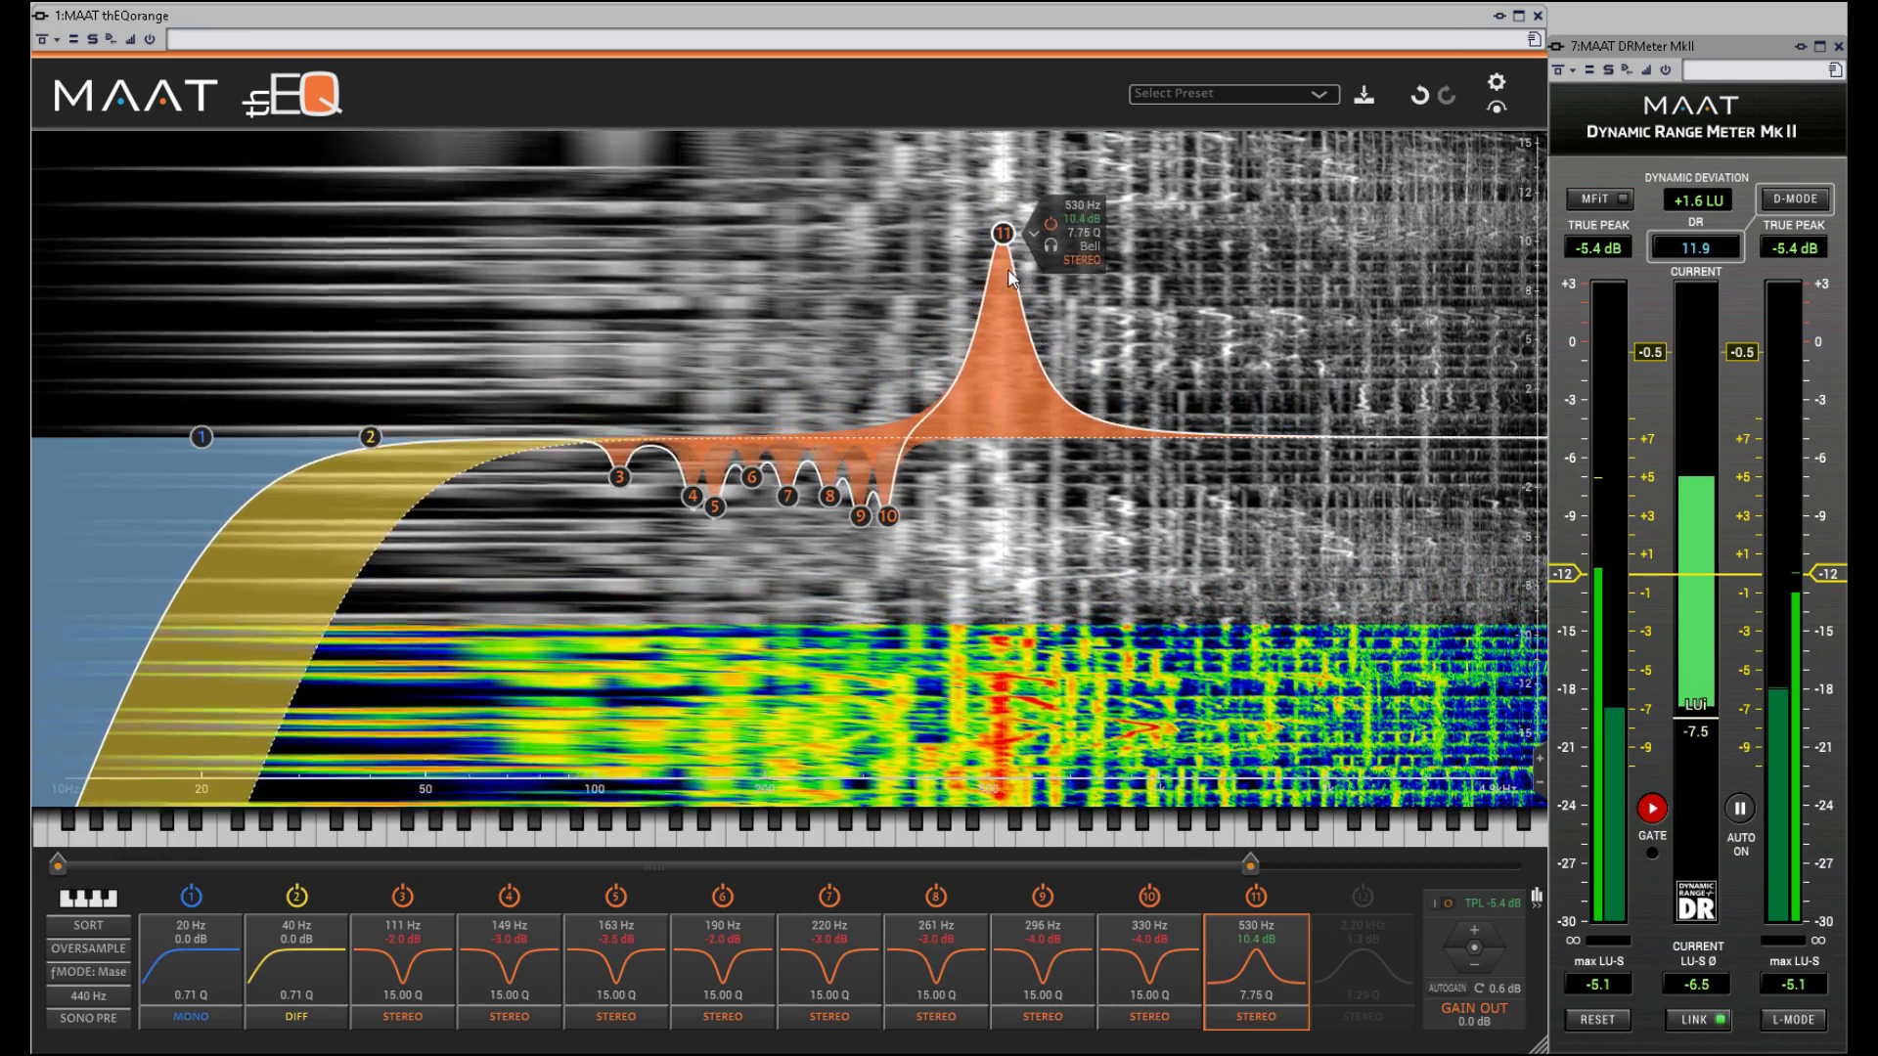
{"action": "scroll", "coordinate": [1019, 487], "scroll_direction": "up", "scroll_amount": 5}
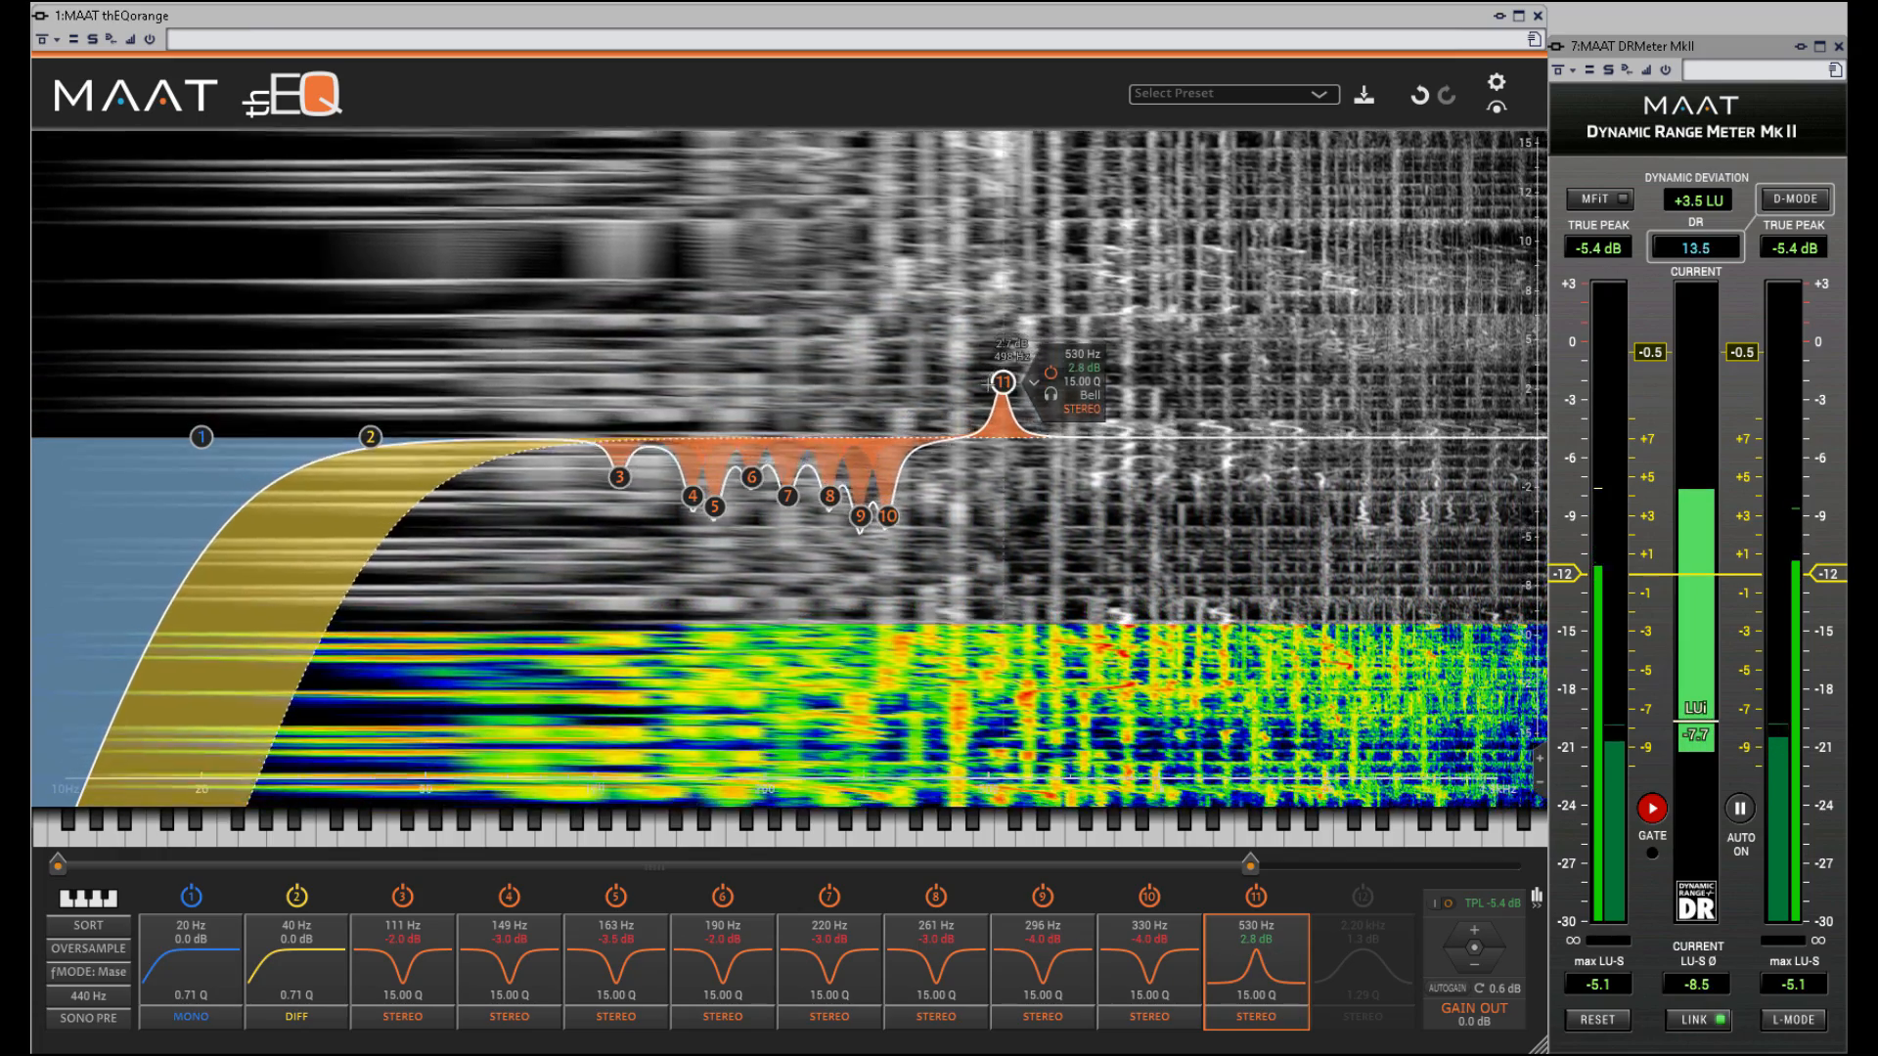
- Cycle the band selection and jump directly to band 3
{"action": "key", "text": "Tab"}
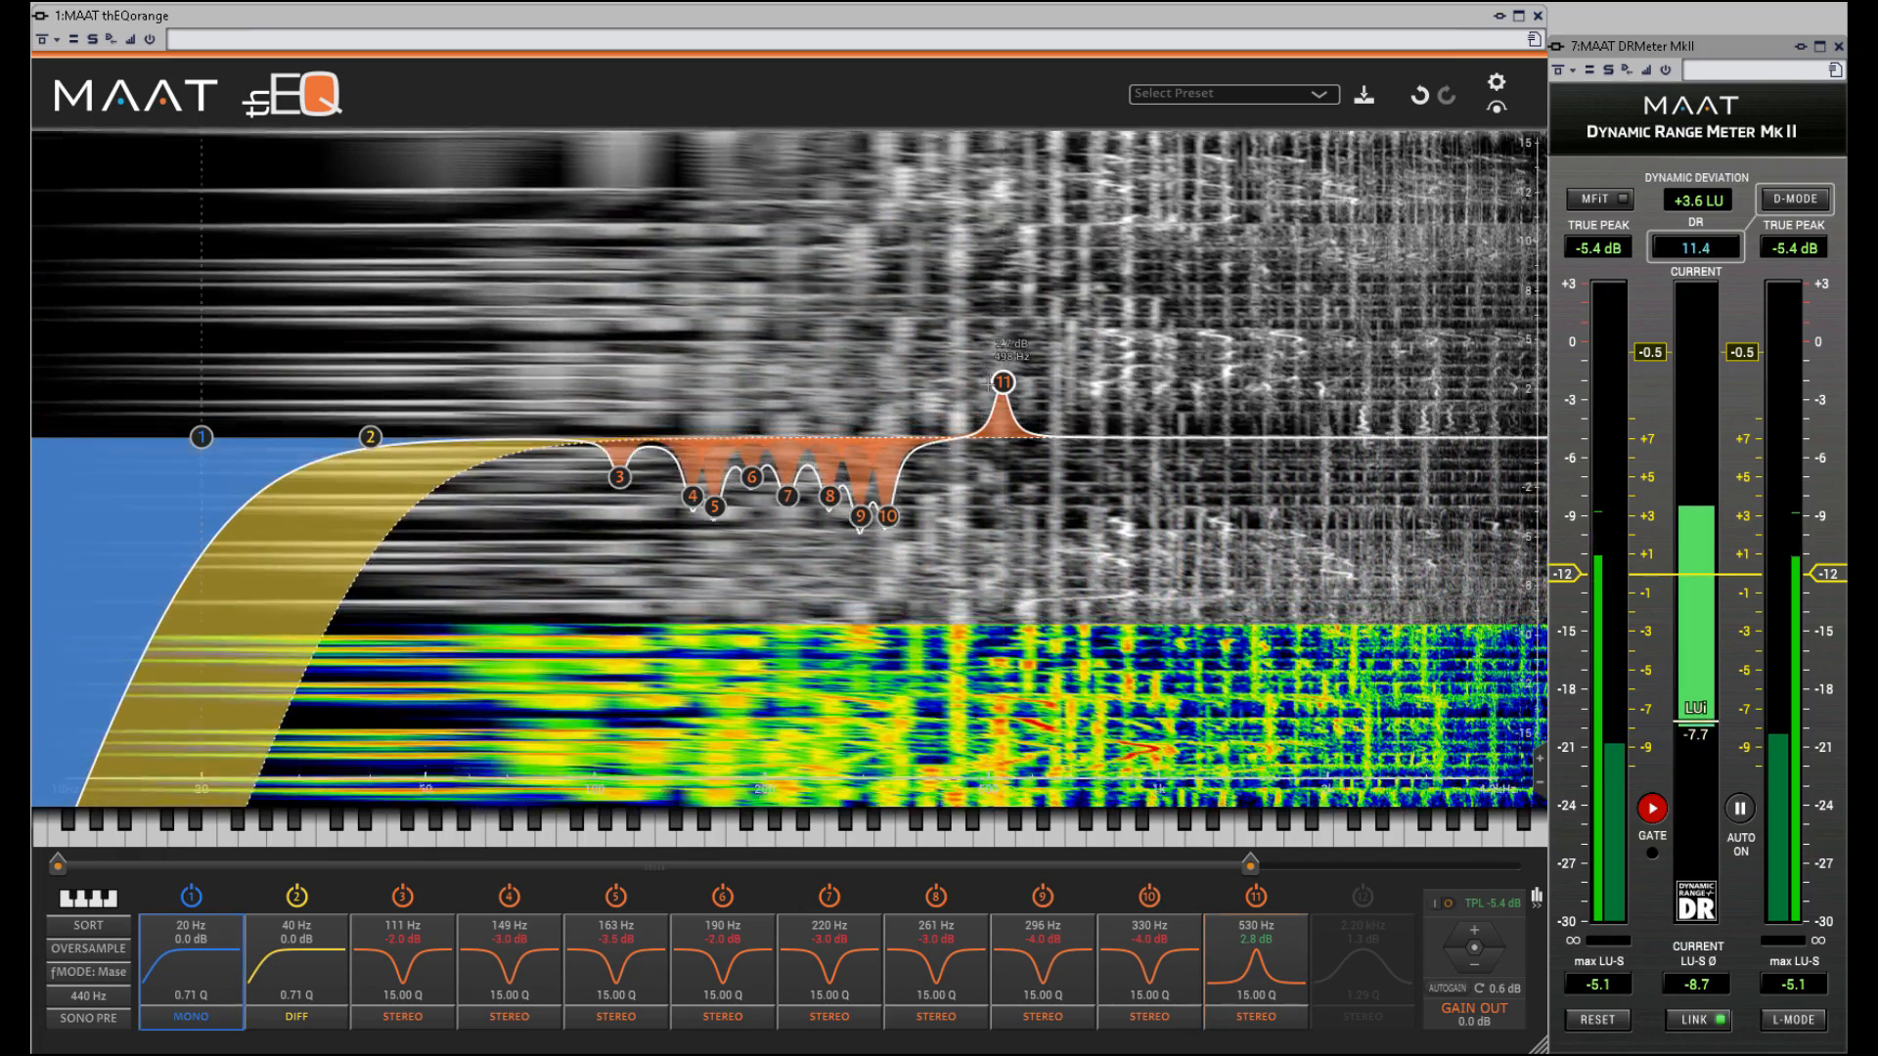
{"action": "key", "text": "KP_3"}
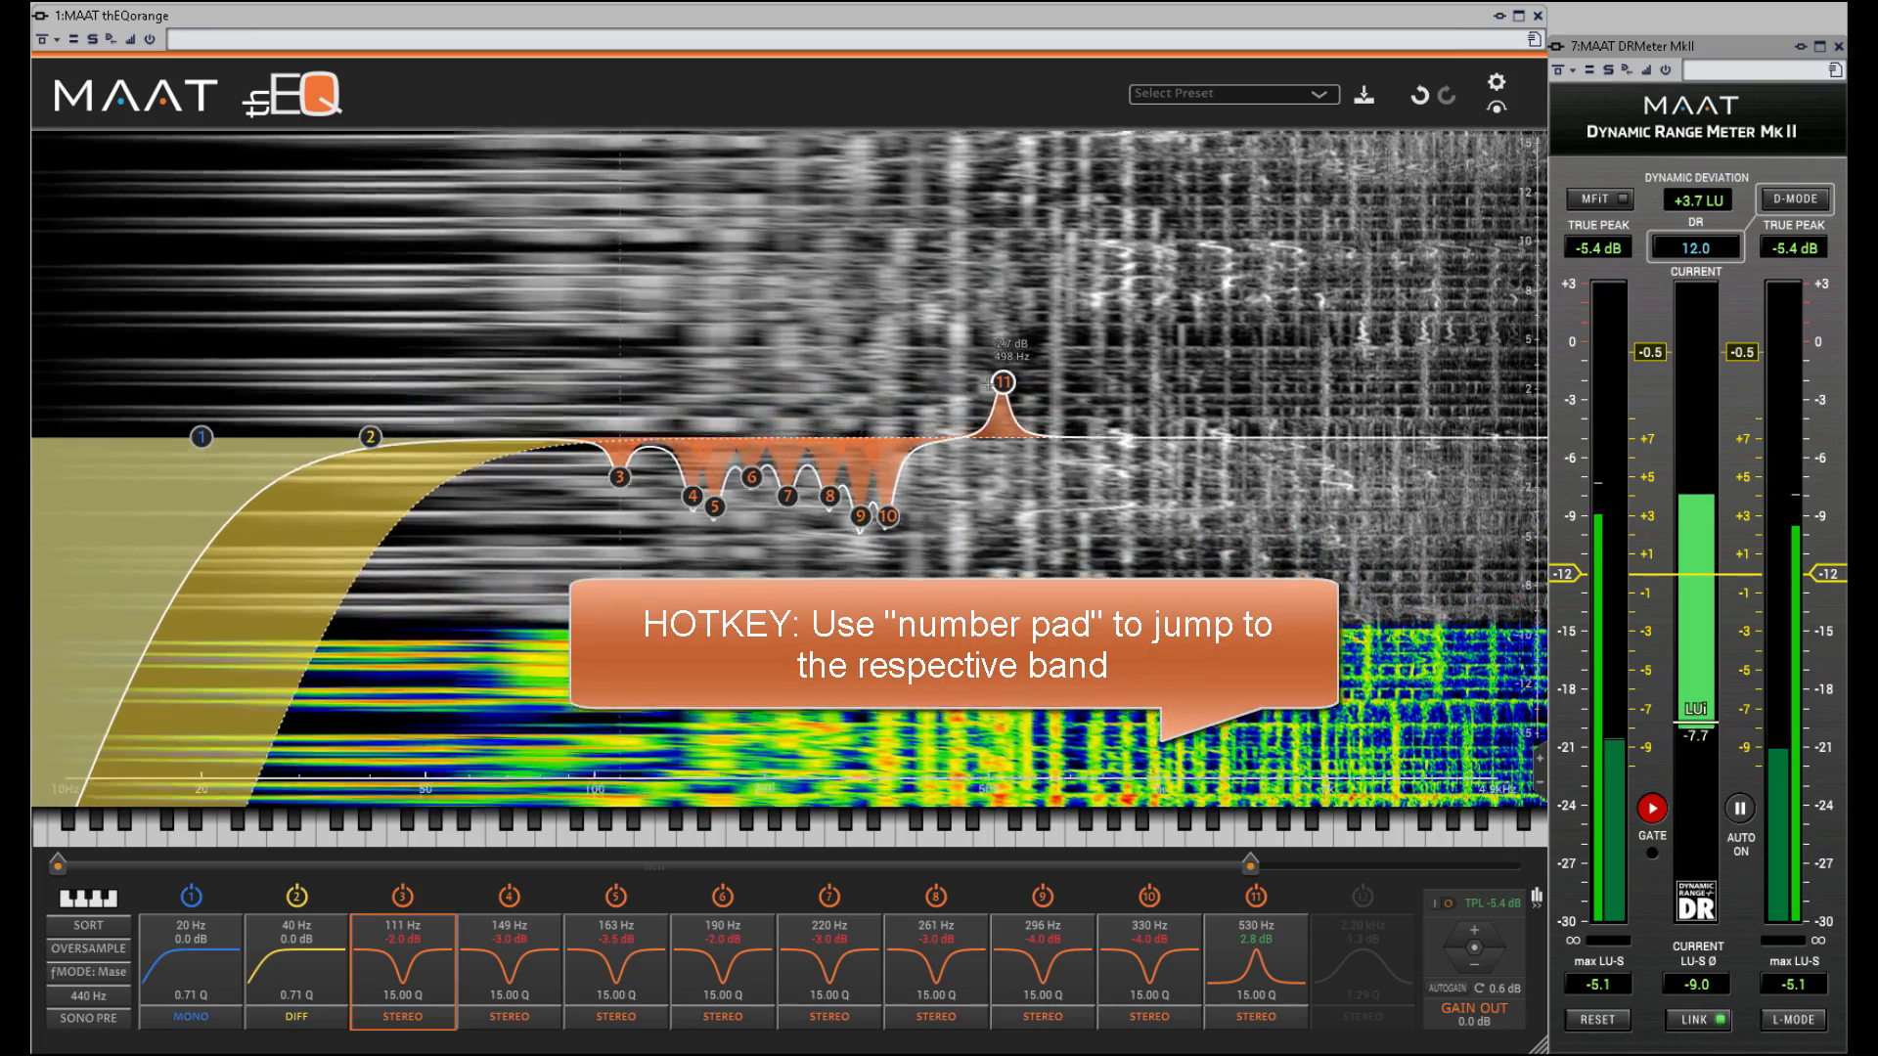
- Jump the band selection through bands 4, 5 and 6, back to 5, and select band 11 at its node
{"action": "key", "text": "KP_4"}
{"action": "key", "text": "KP_5"}
{"action": "key", "text": "KP_6"}
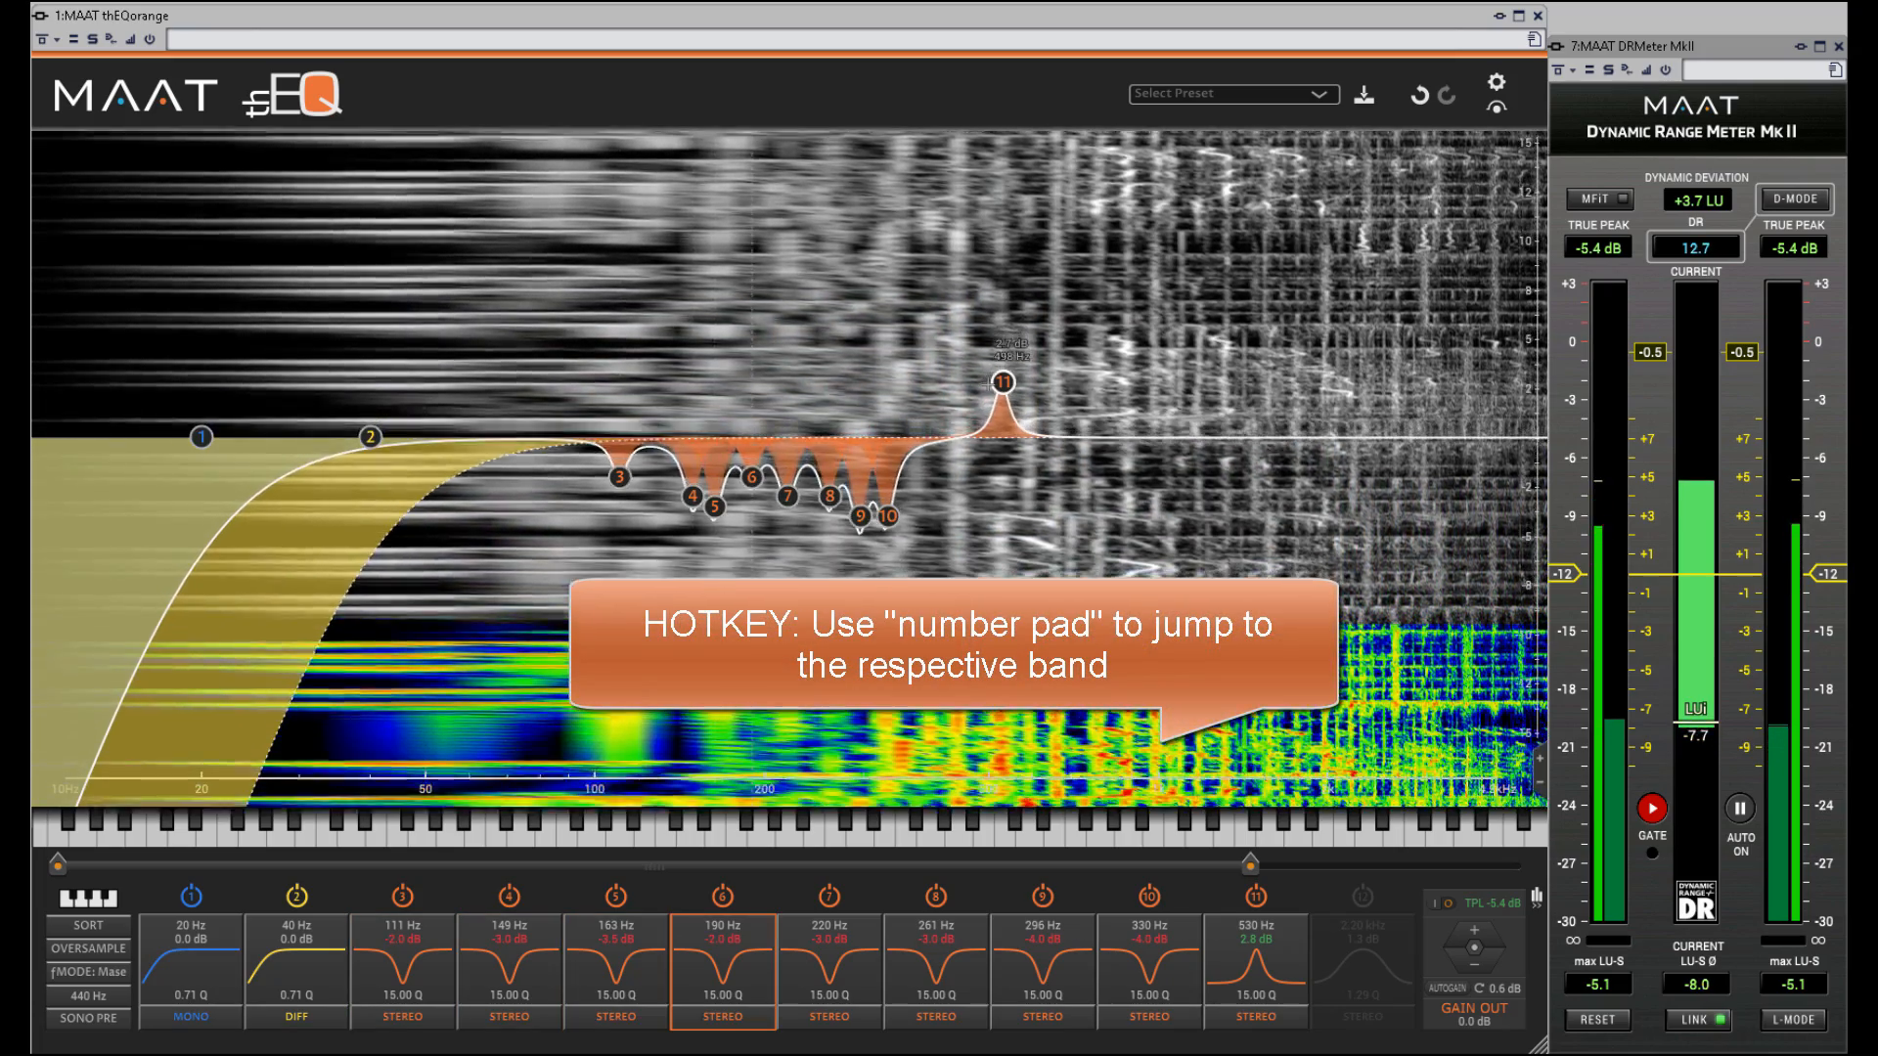
{"action": "key", "text": "KP_5"}
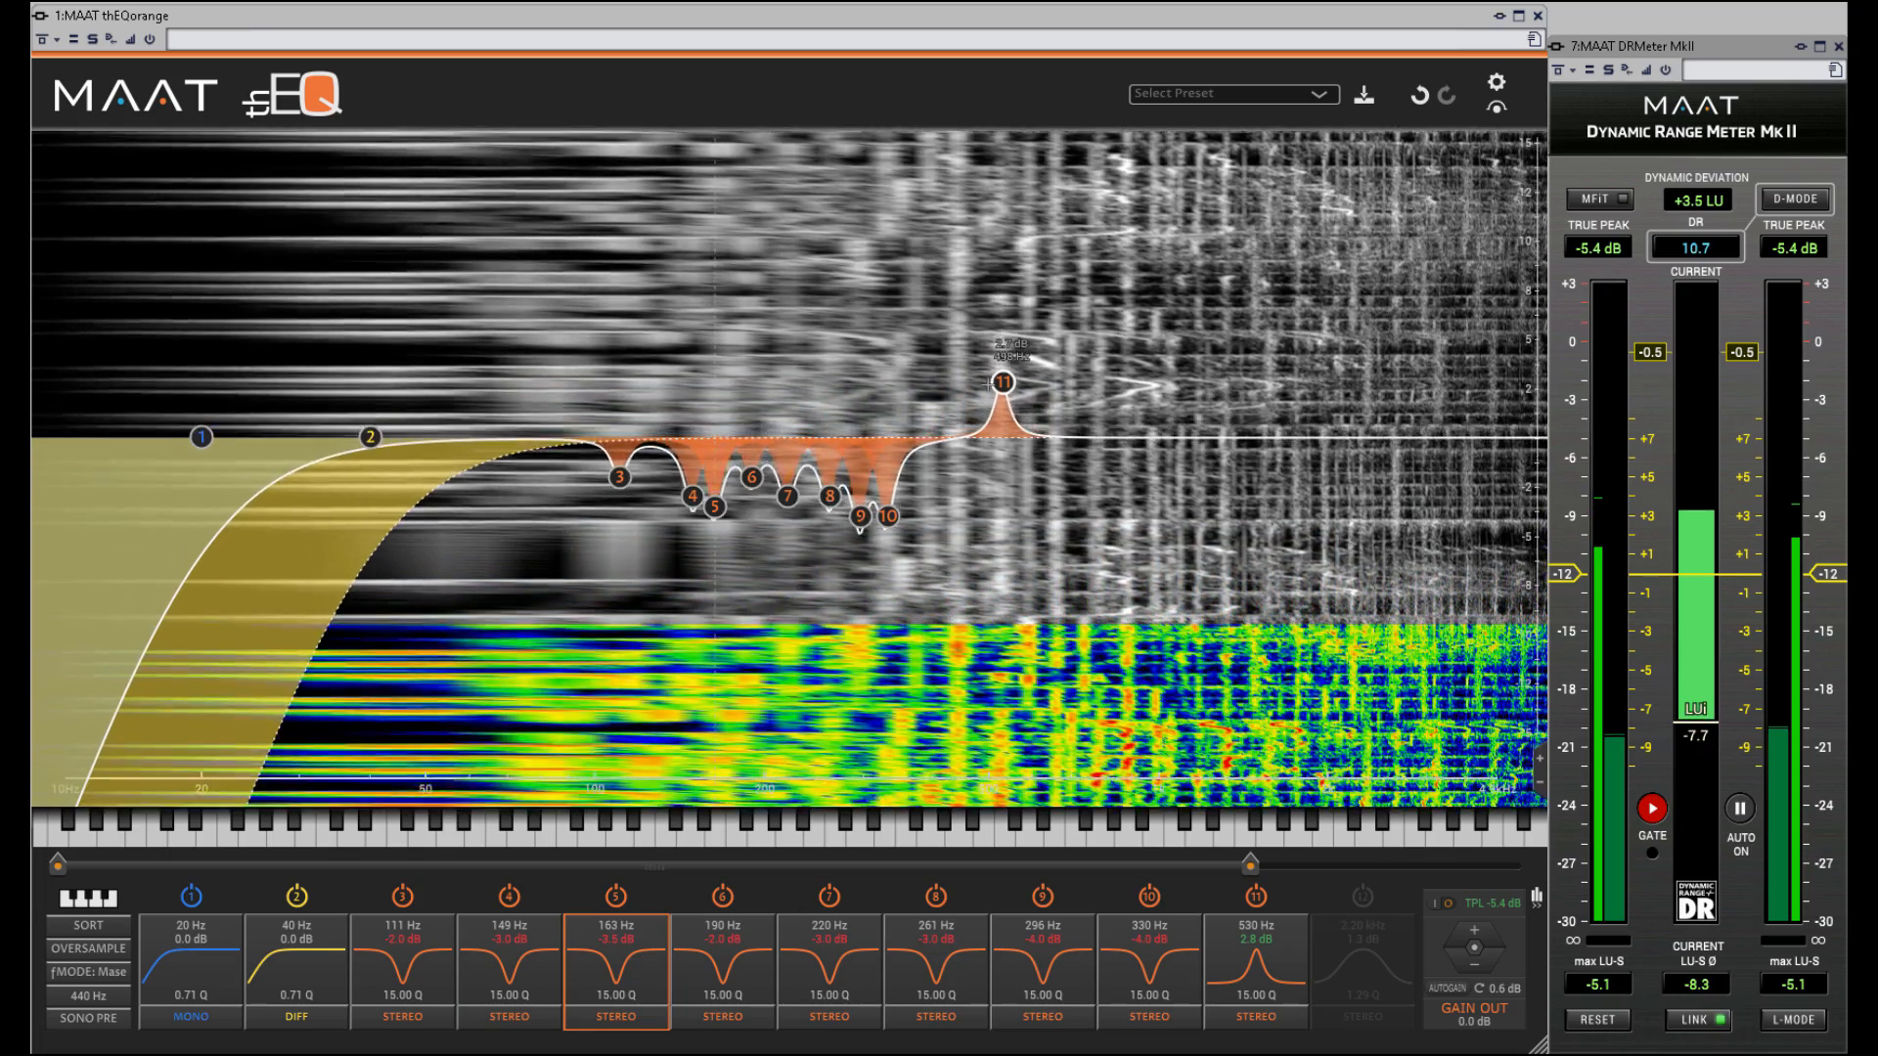
{"action": "left_click", "coordinate": [1001, 384]}
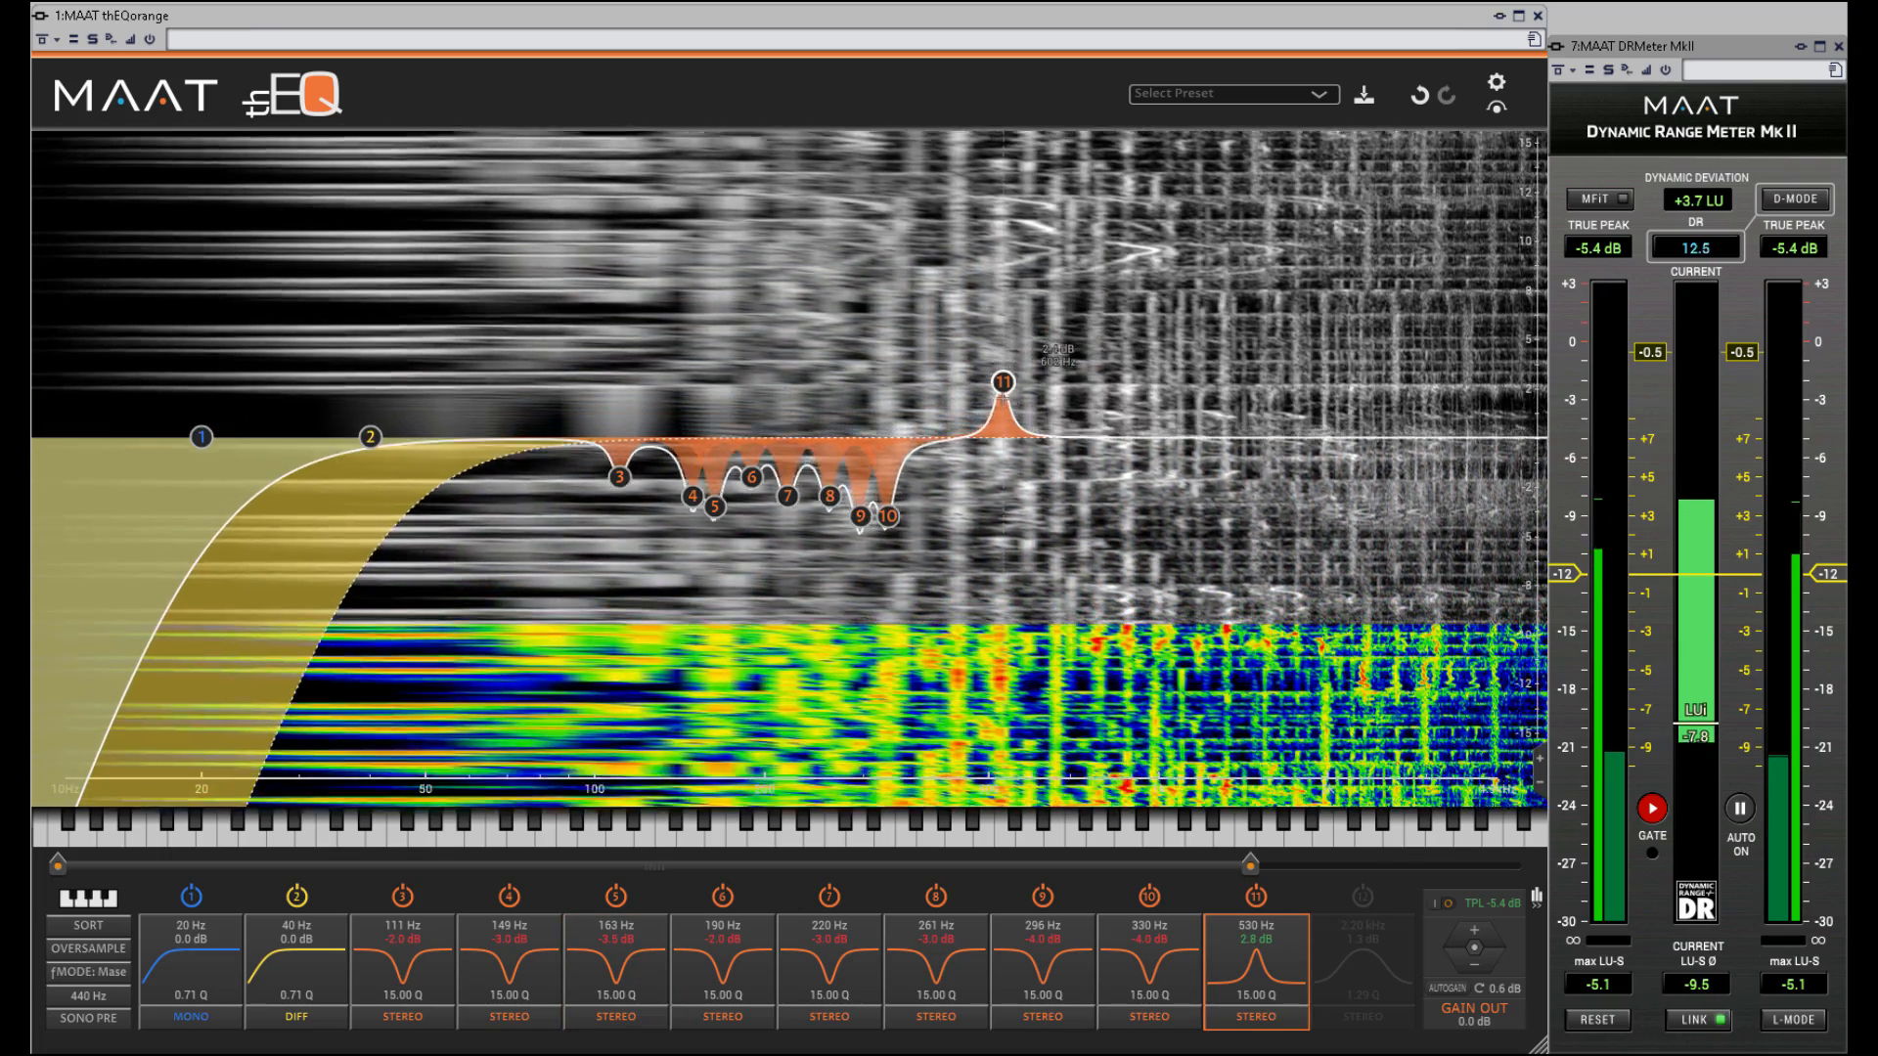
{"action": "mouse_move", "coordinate": [1031, 380]}
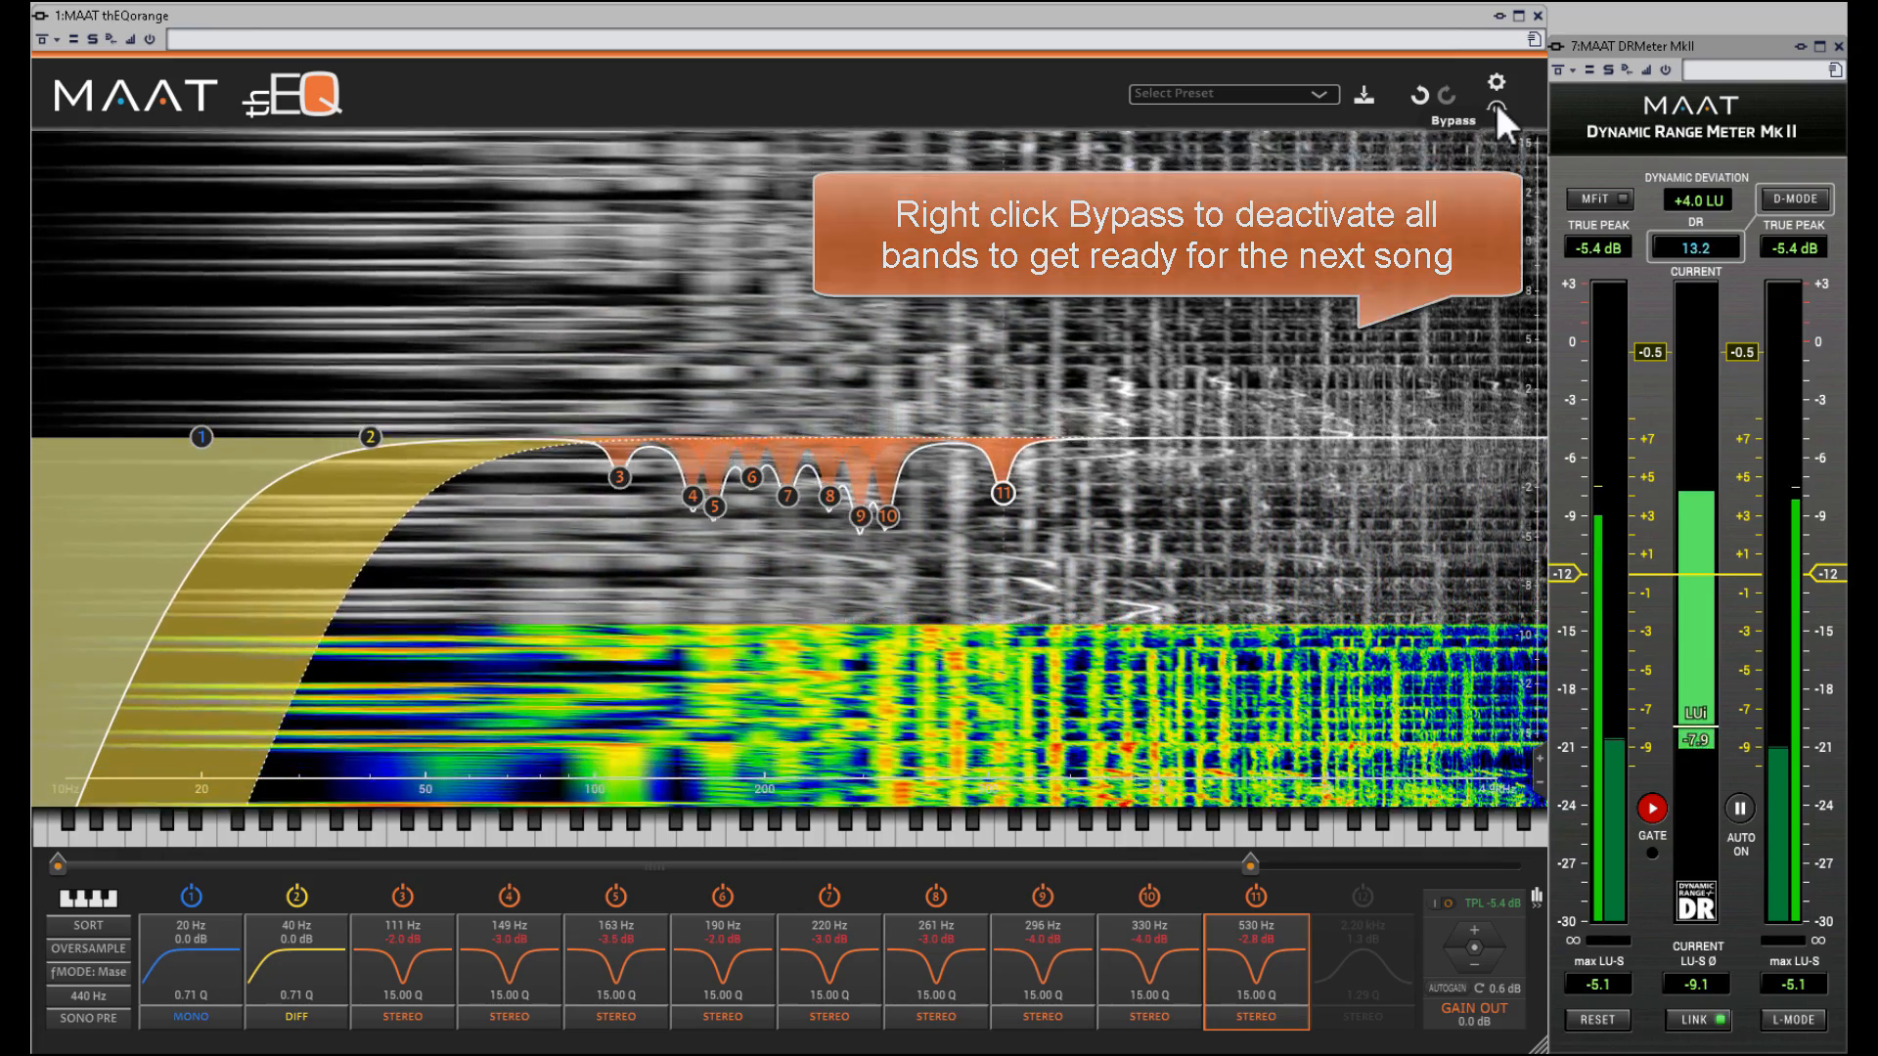
- Deactivate all bands at once using the bypass function and undo the deactivation
{"action": "right_click", "coordinate": [1495, 102]}
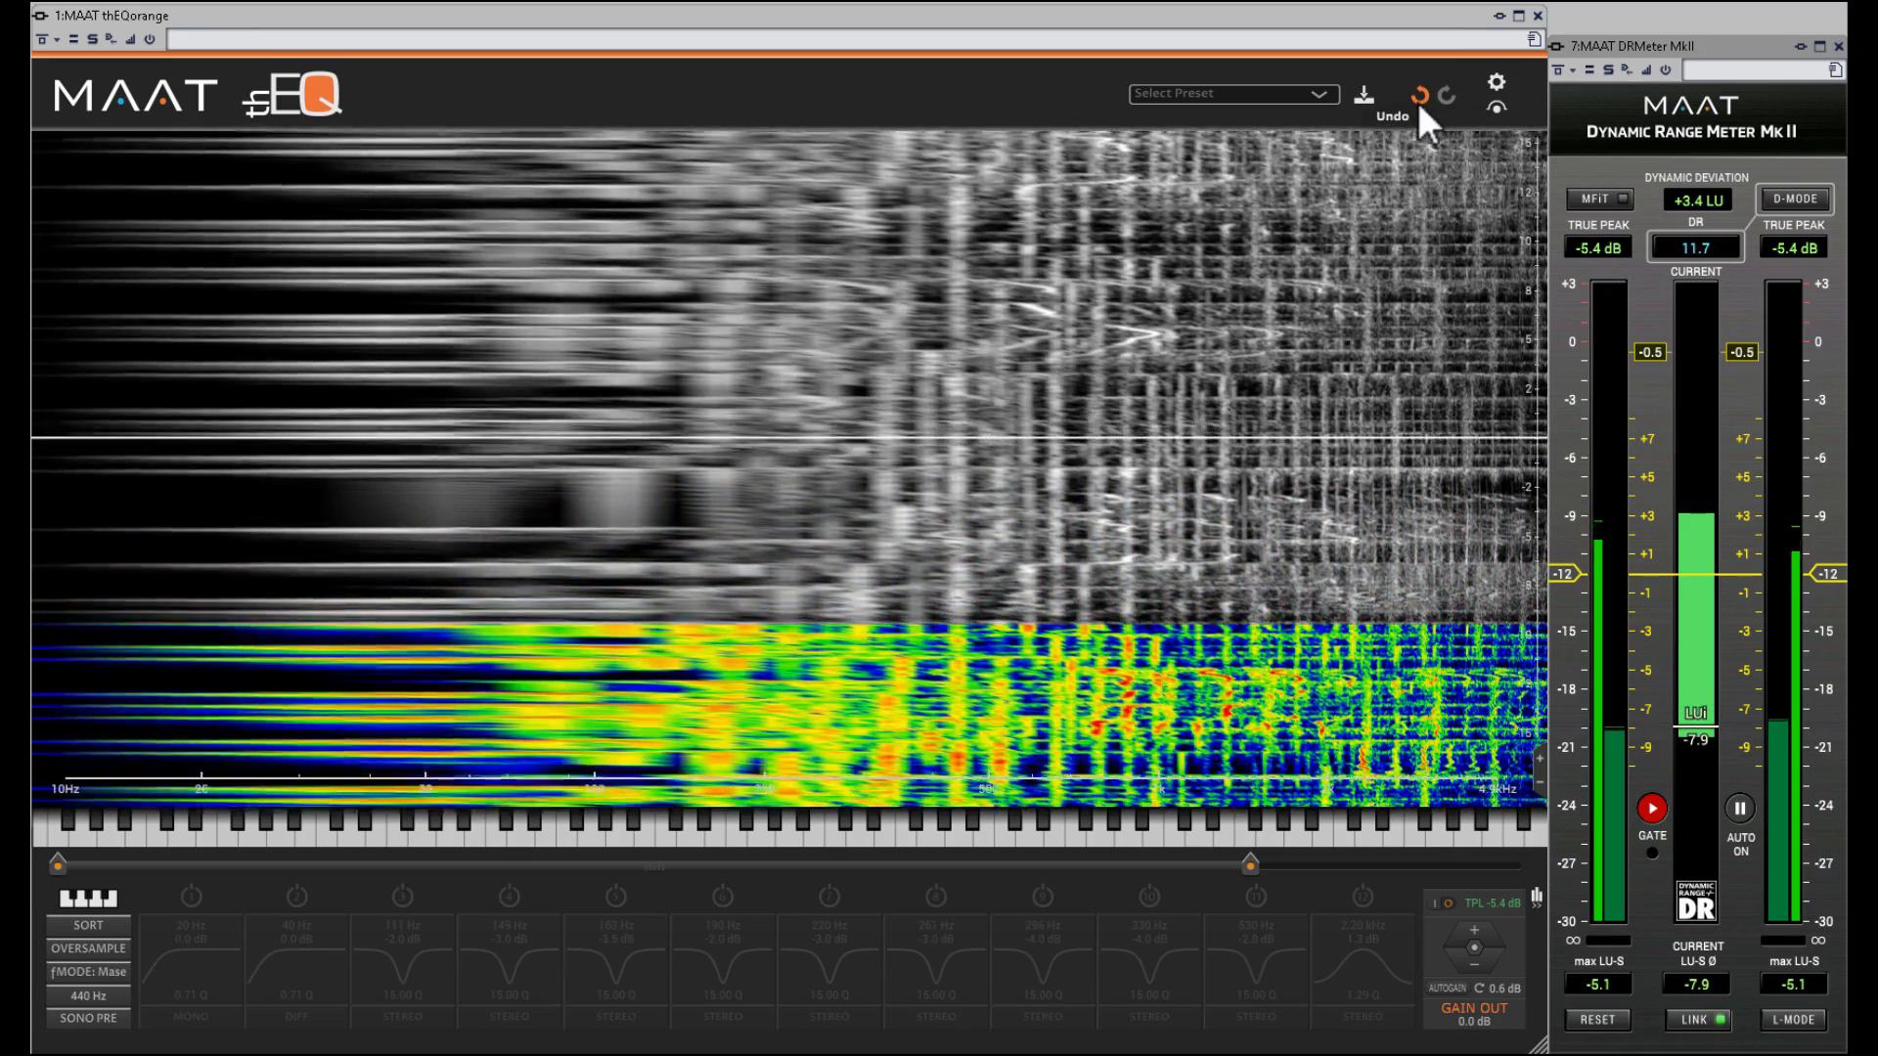
{"action": "left_click", "coordinate": [1418, 101]}
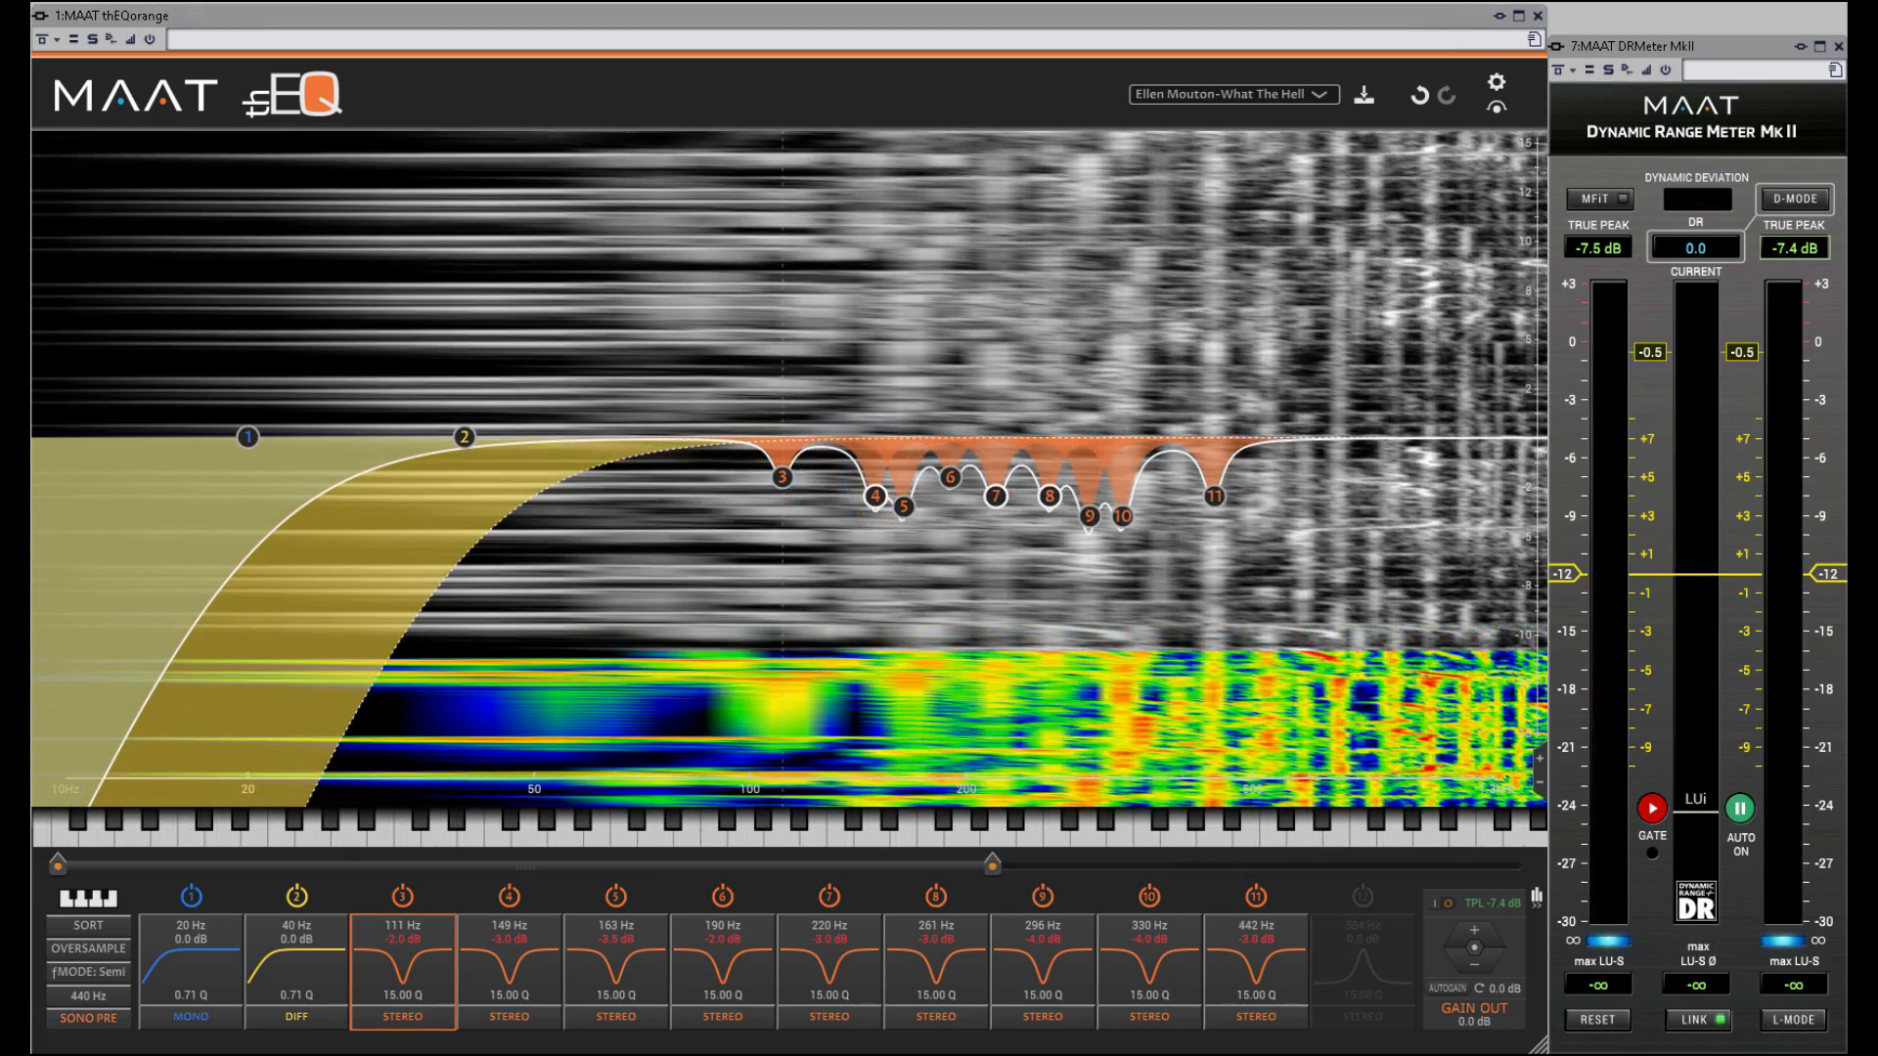
- Play the song and review the Spectrogram, Colors, Hot Keys and License/Info preferences, stopping playback at the Stereo color setting
{"action": "key", "text": "space"}
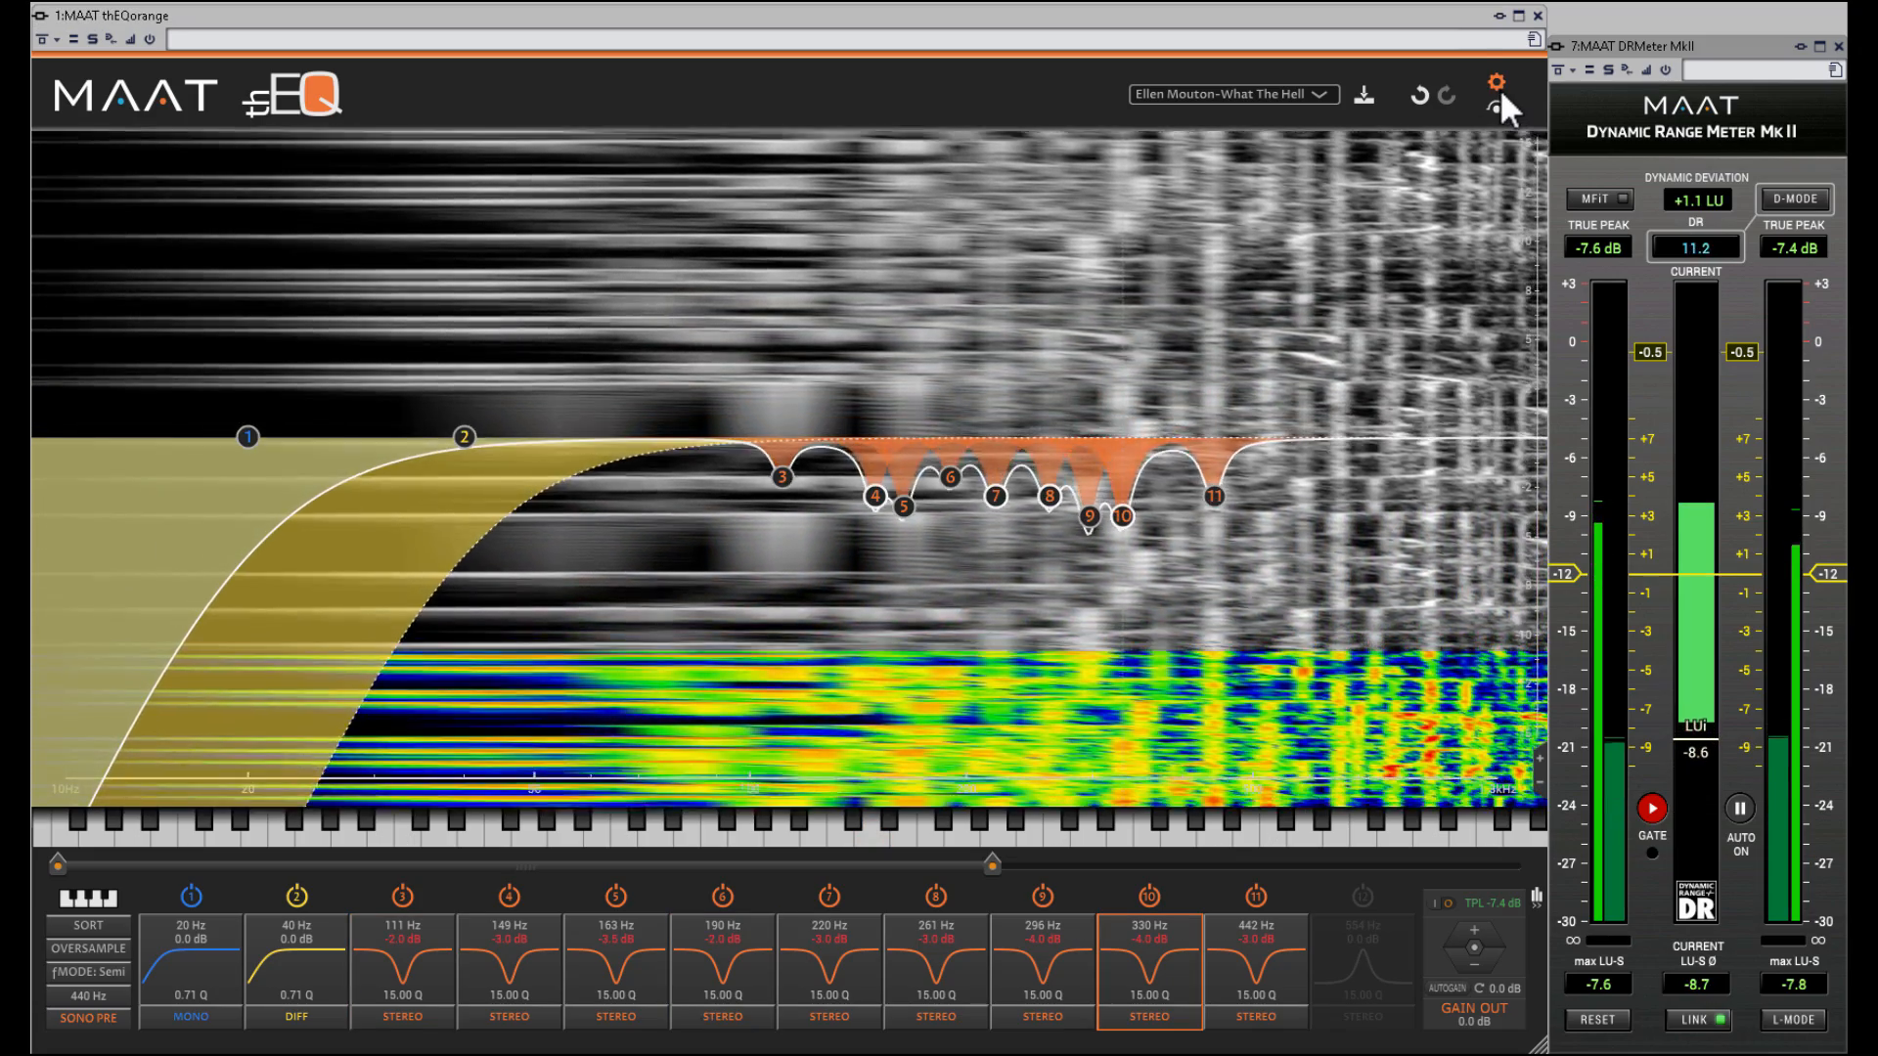
{"action": "left_click", "coordinate": [1496, 82]}
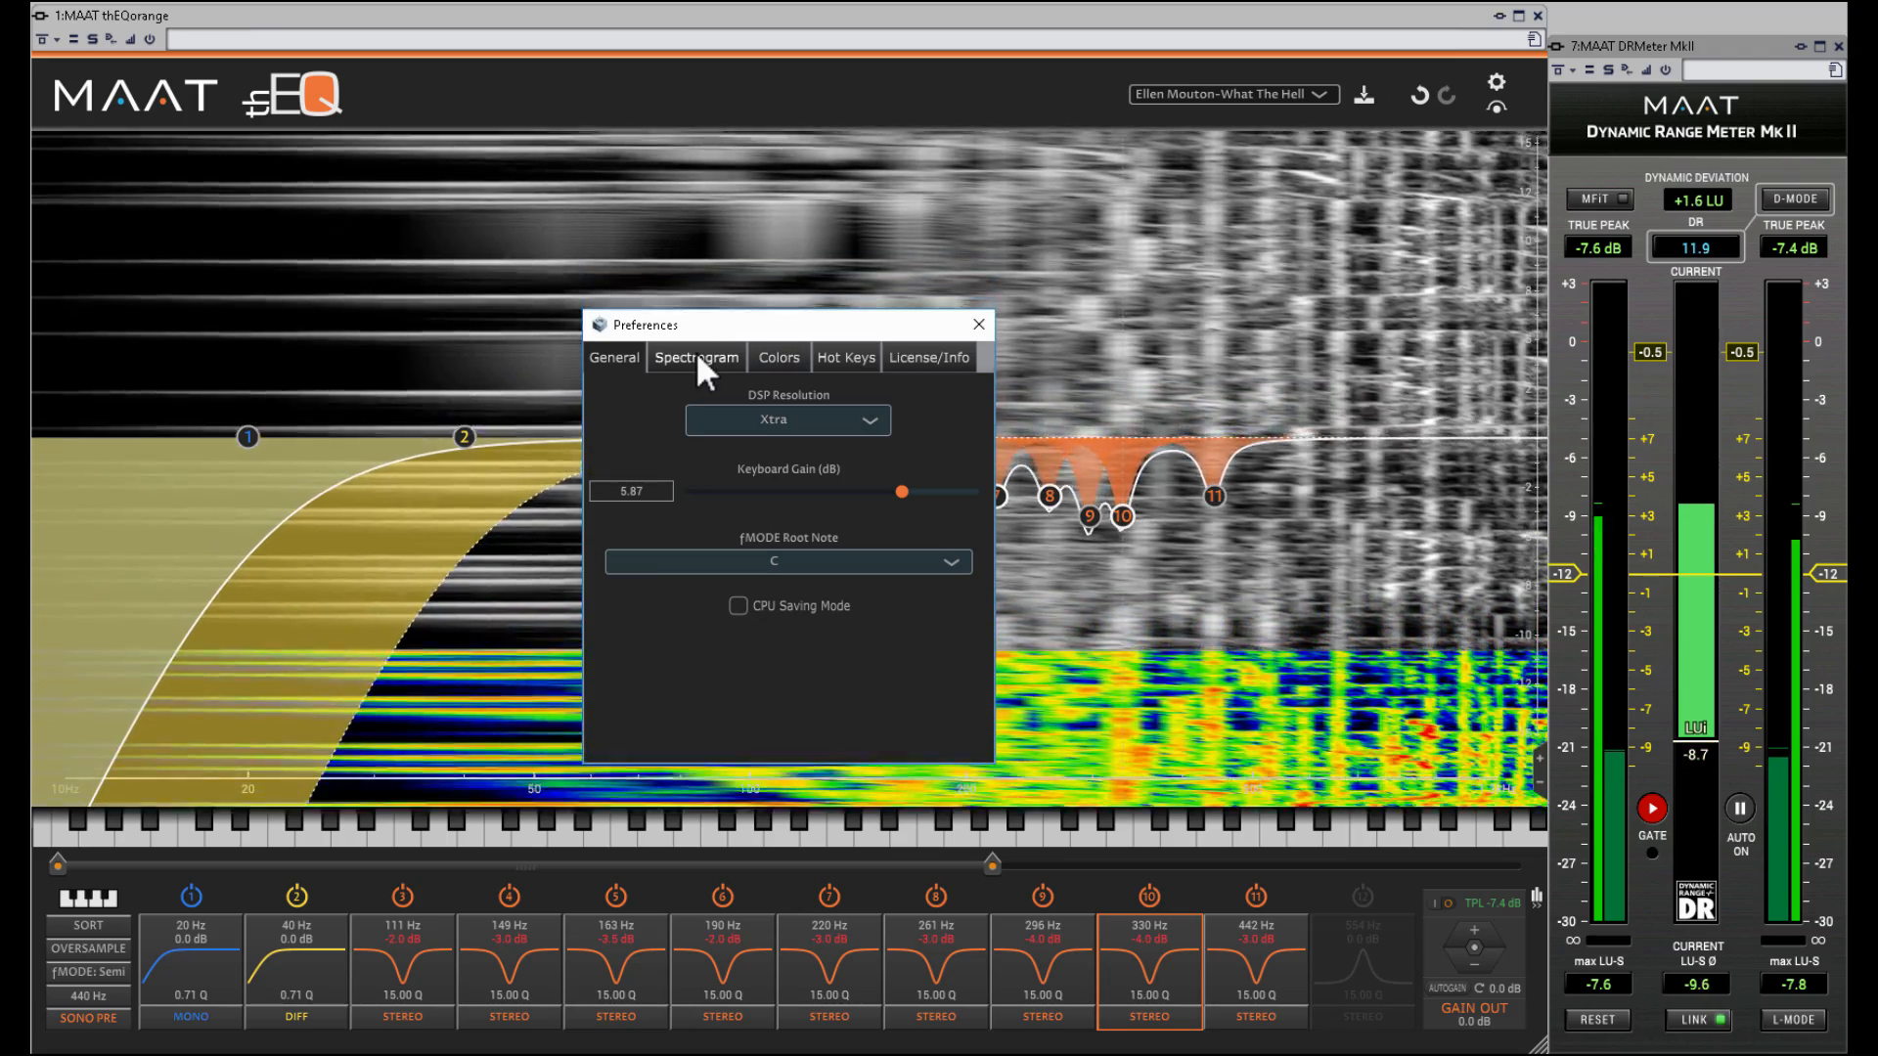
{"action": "left_click", "coordinate": [696, 352]}
{"action": "left_click", "coordinate": [773, 354]}
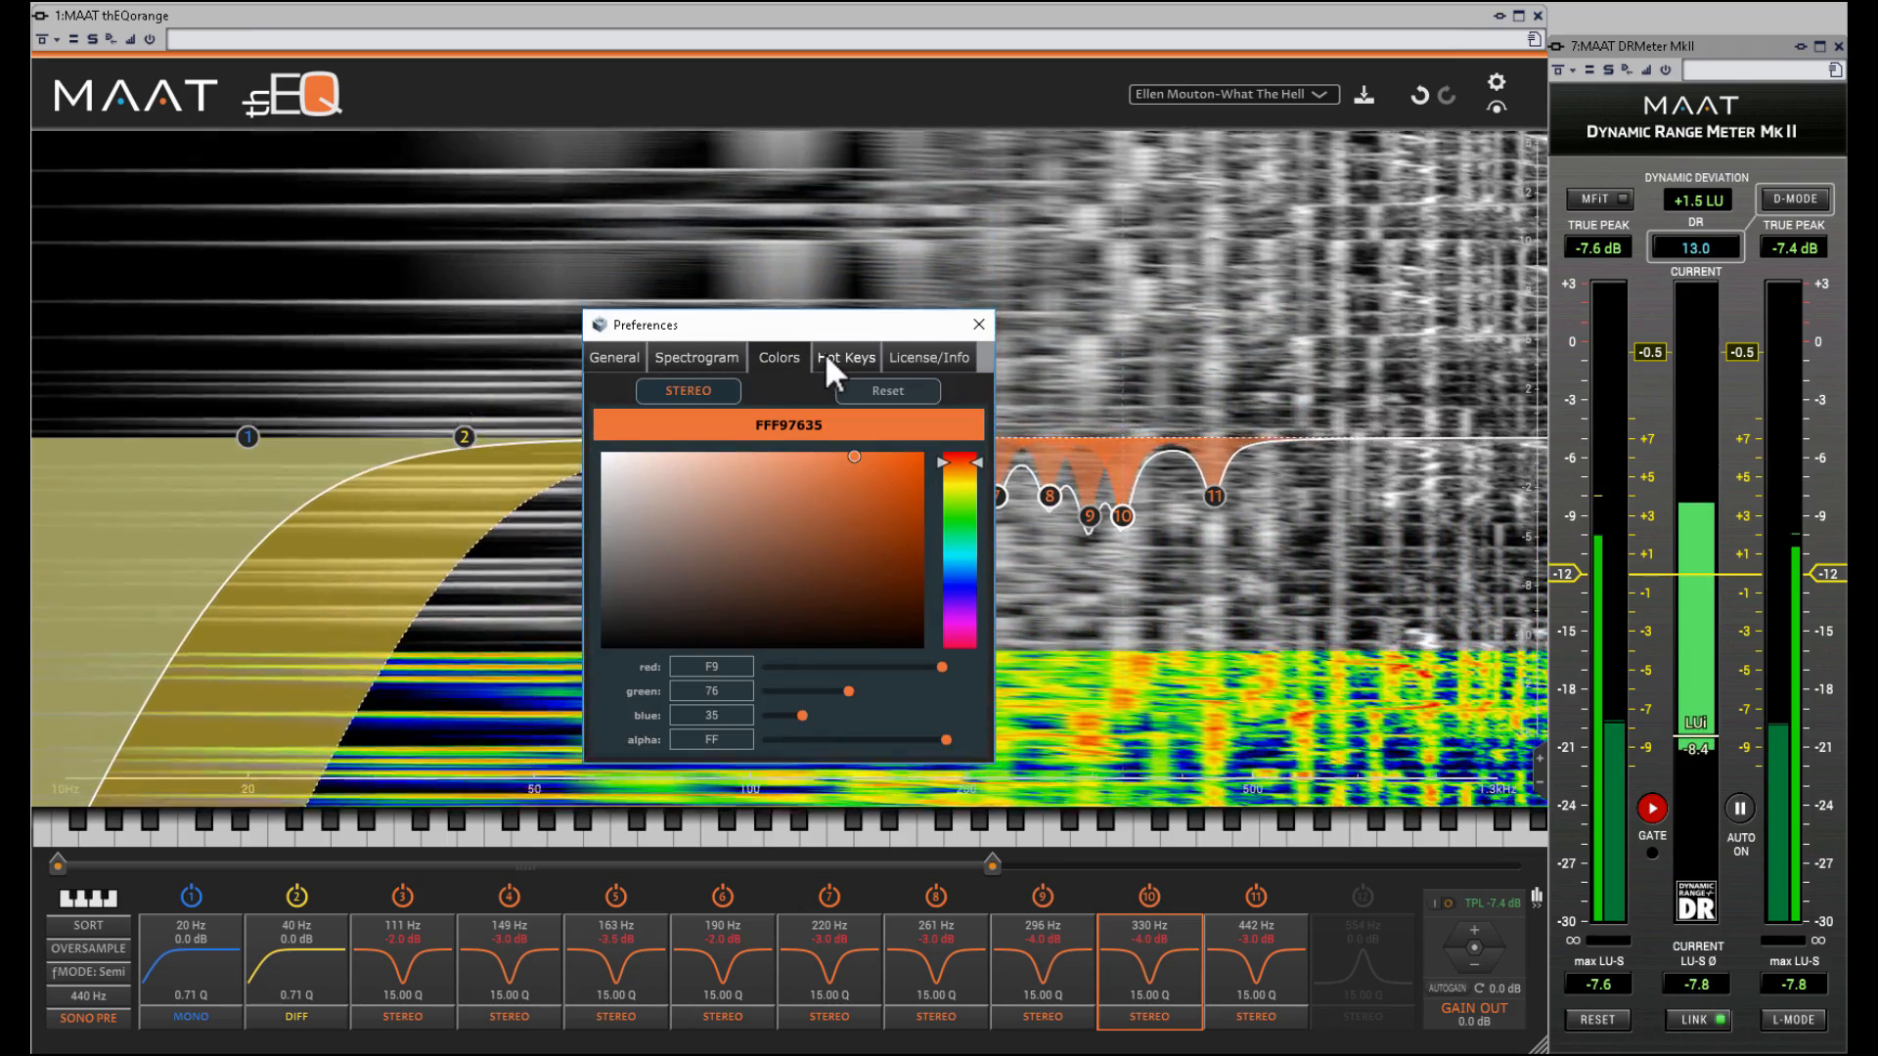
{"action": "left_click", "coordinate": [836, 350]}
{"action": "left_click", "coordinate": [919, 355]}
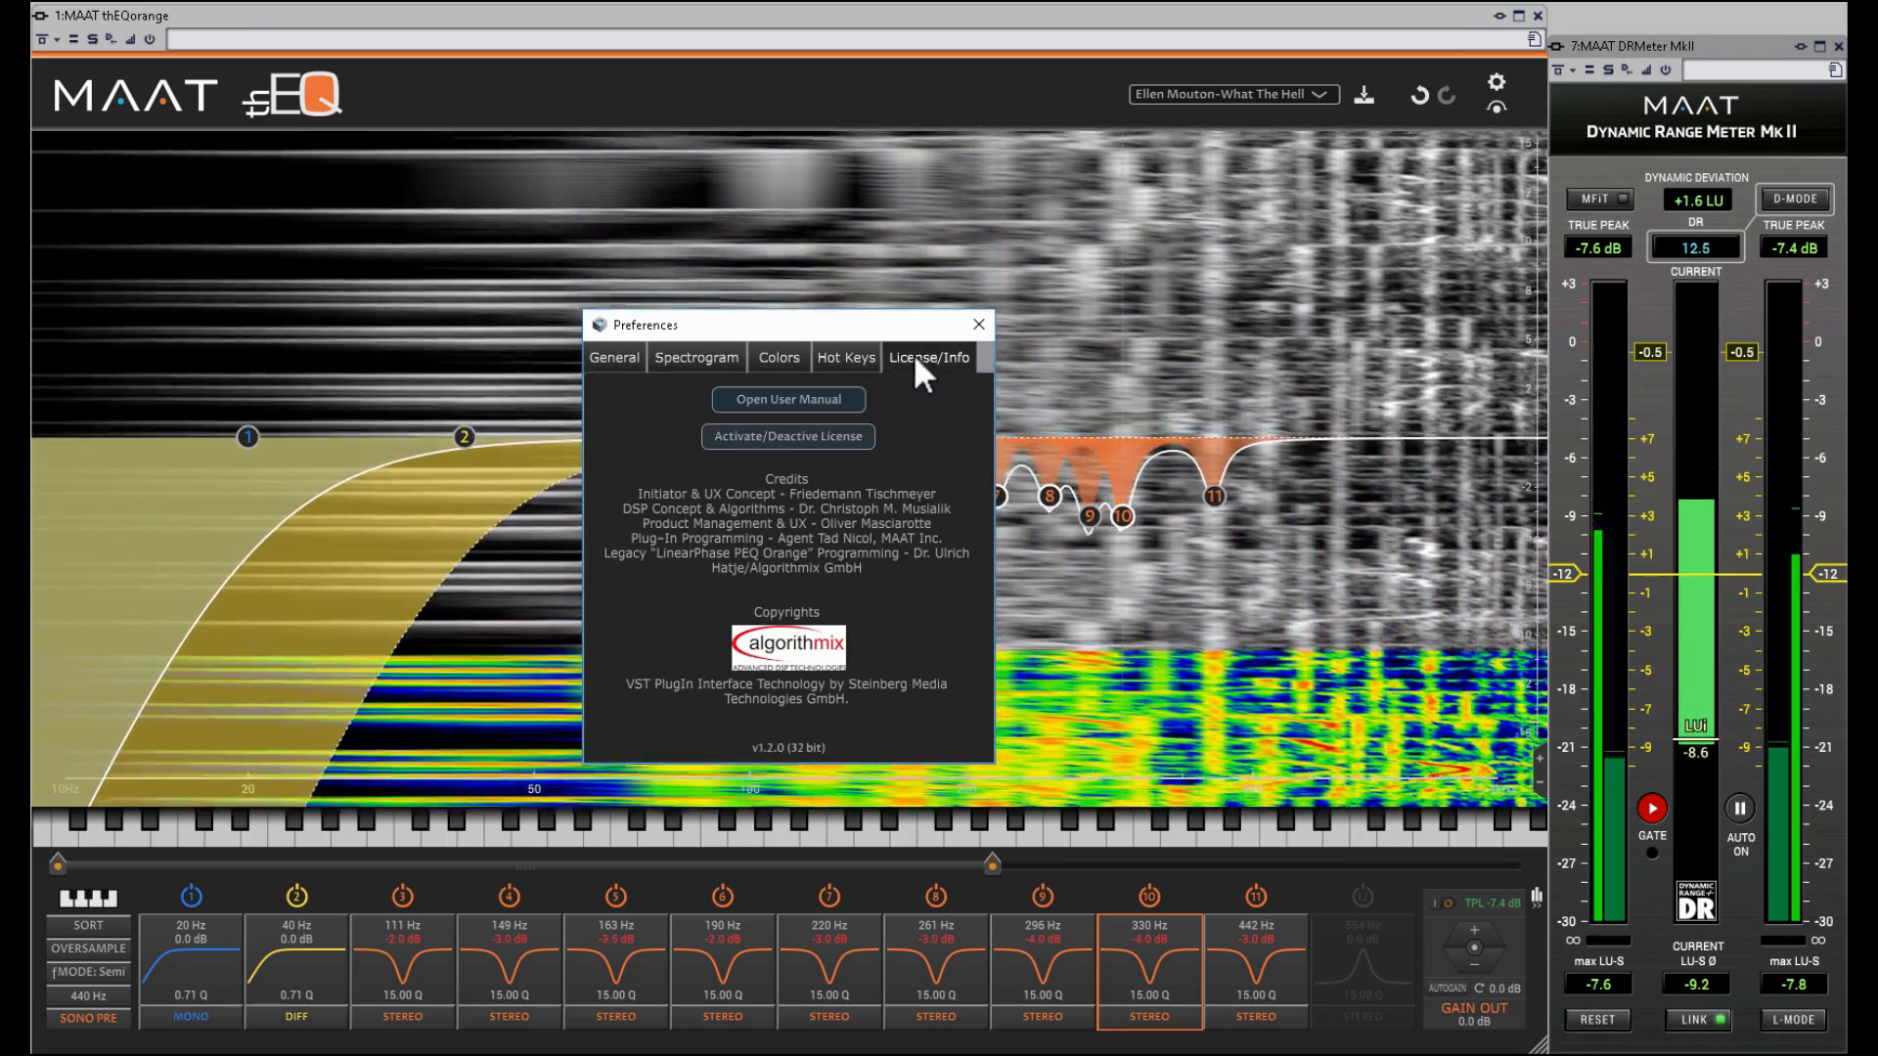
{"action": "left_click", "coordinate": [783, 357]}
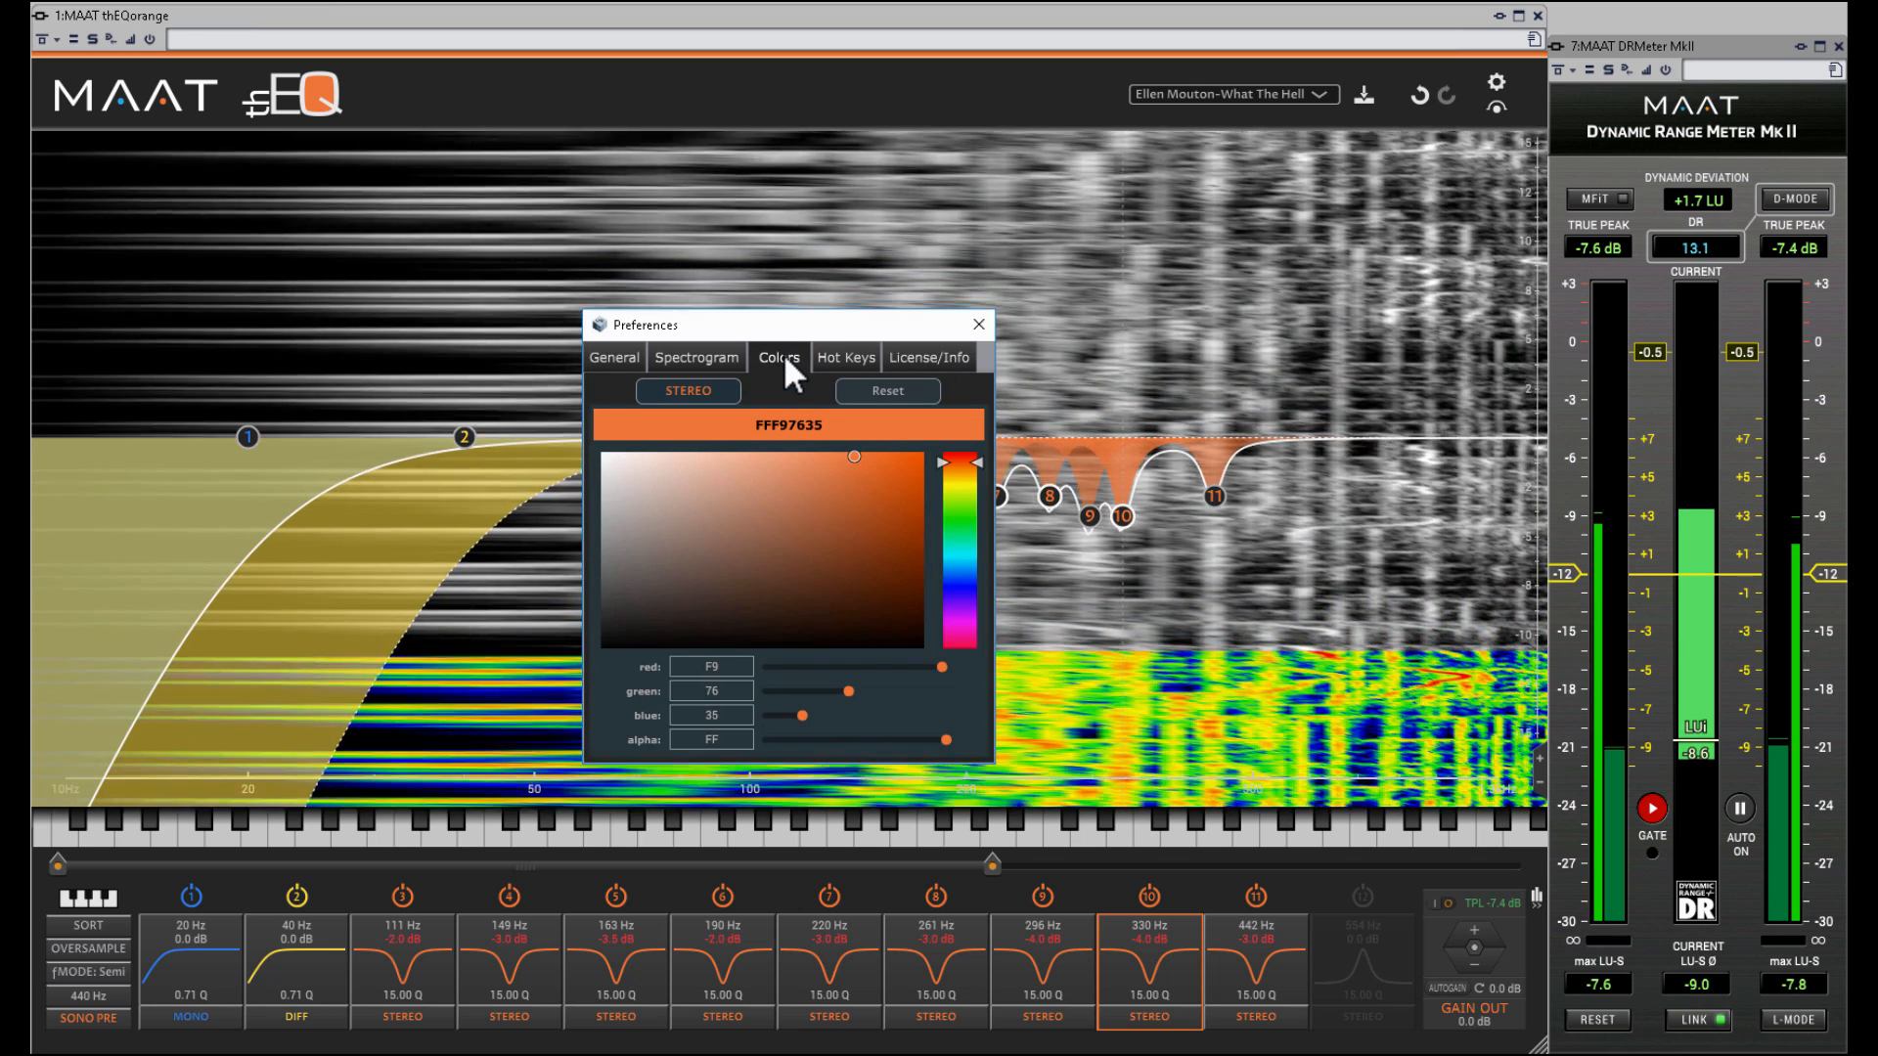
{"action": "key", "text": "space"}
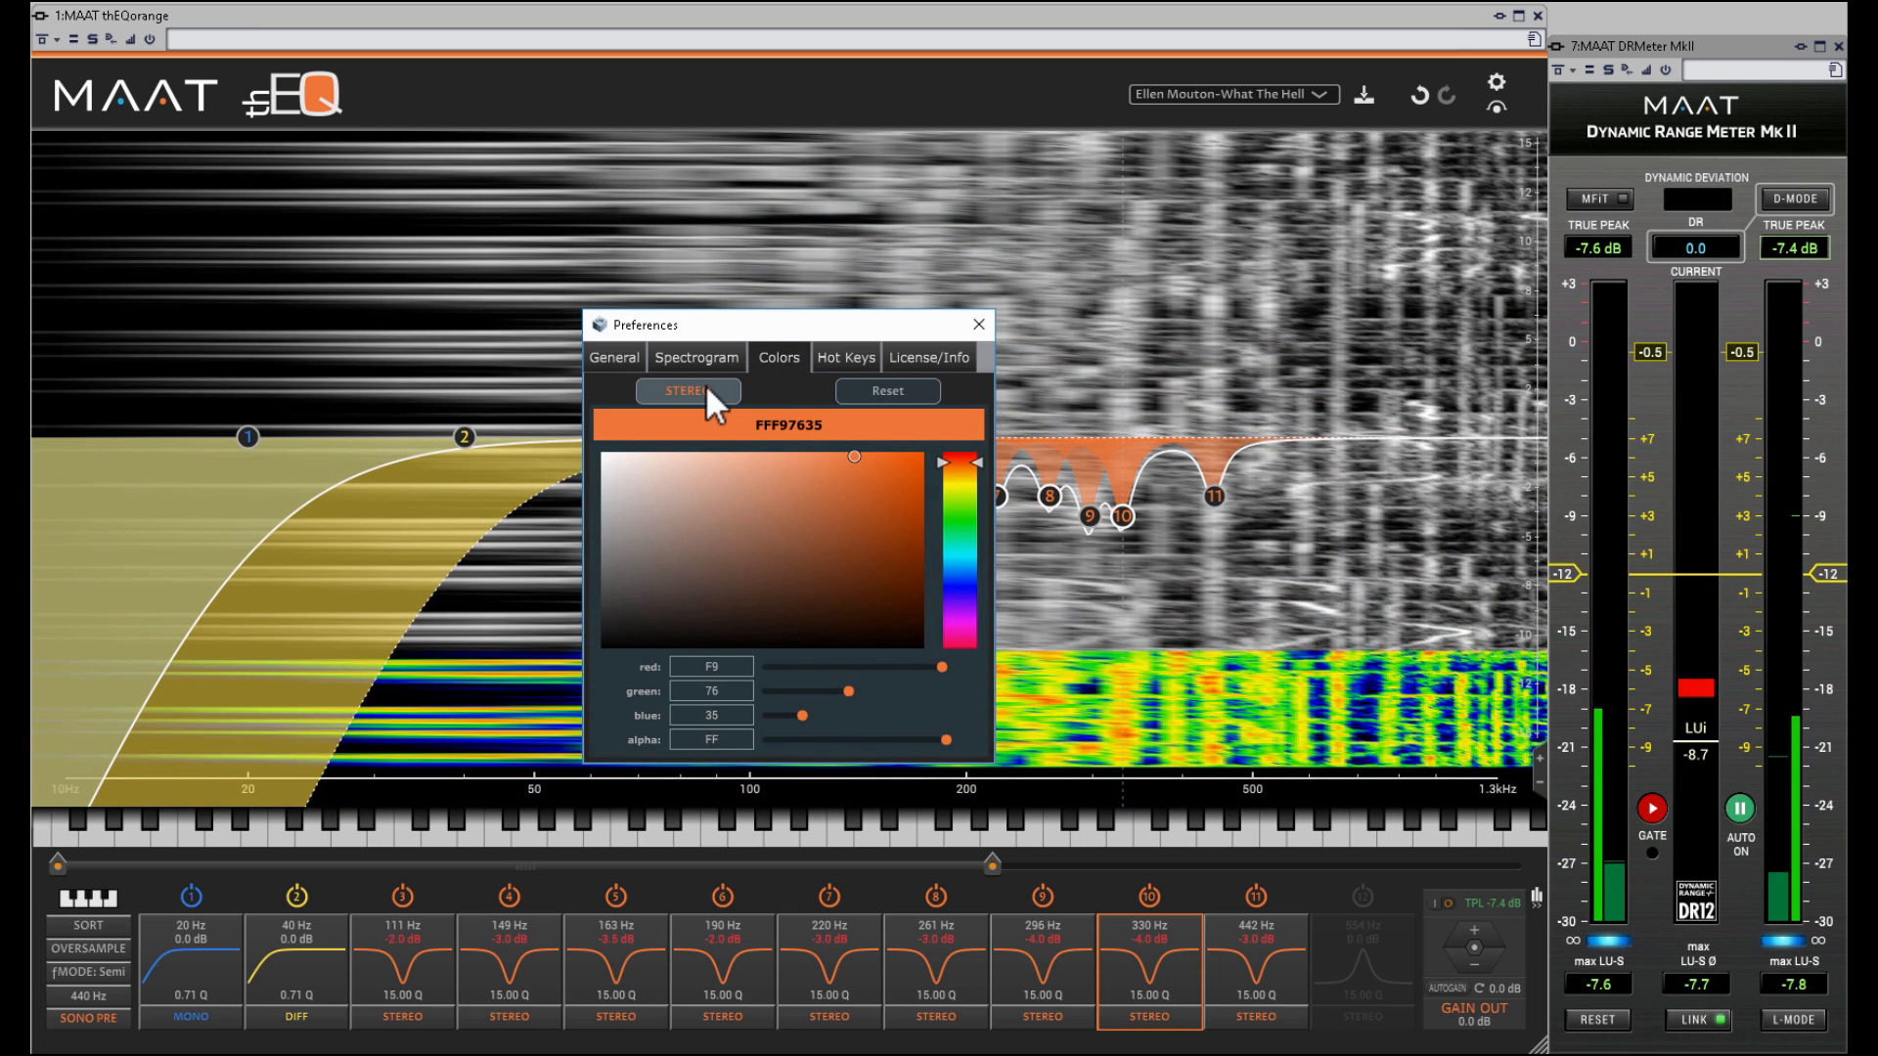
{"action": "left_click", "coordinate": [707, 389]}
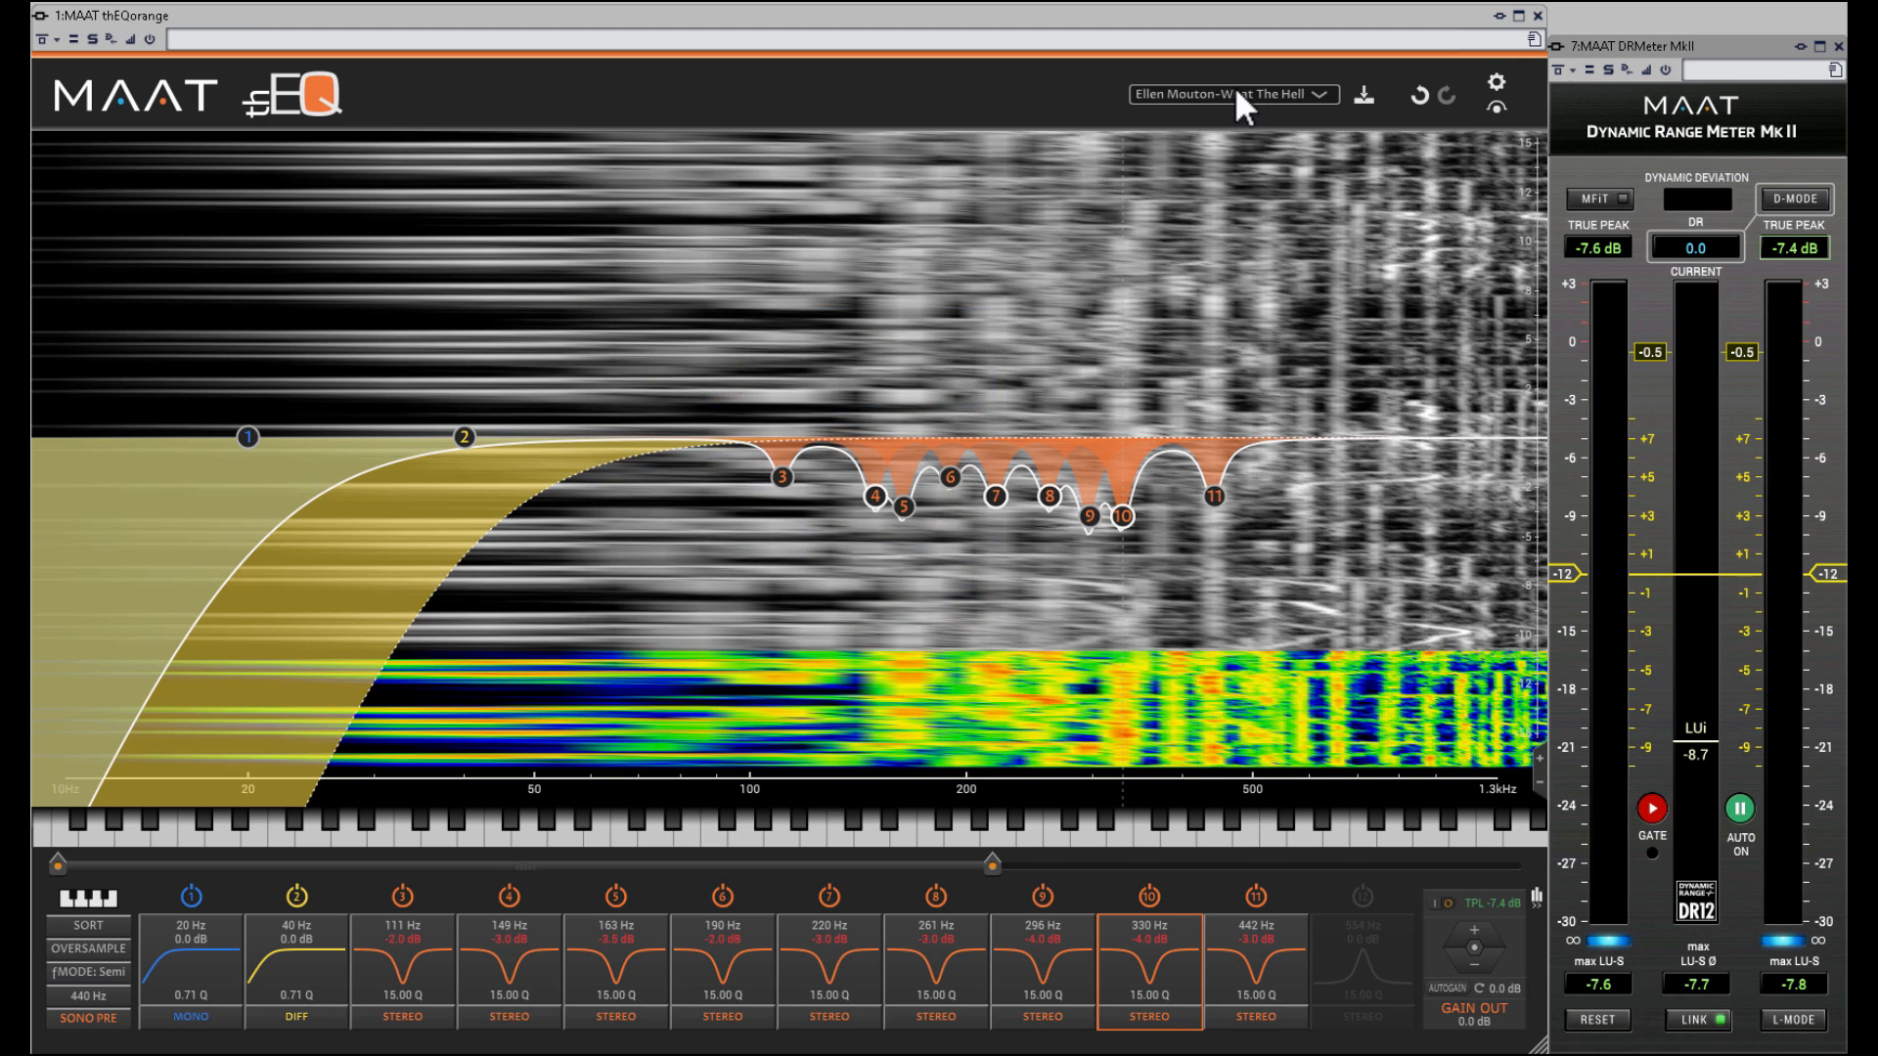
- Try the Starter preset and reload the What The Hell preset
{"action": "left_click", "coordinate": [1237, 96]}
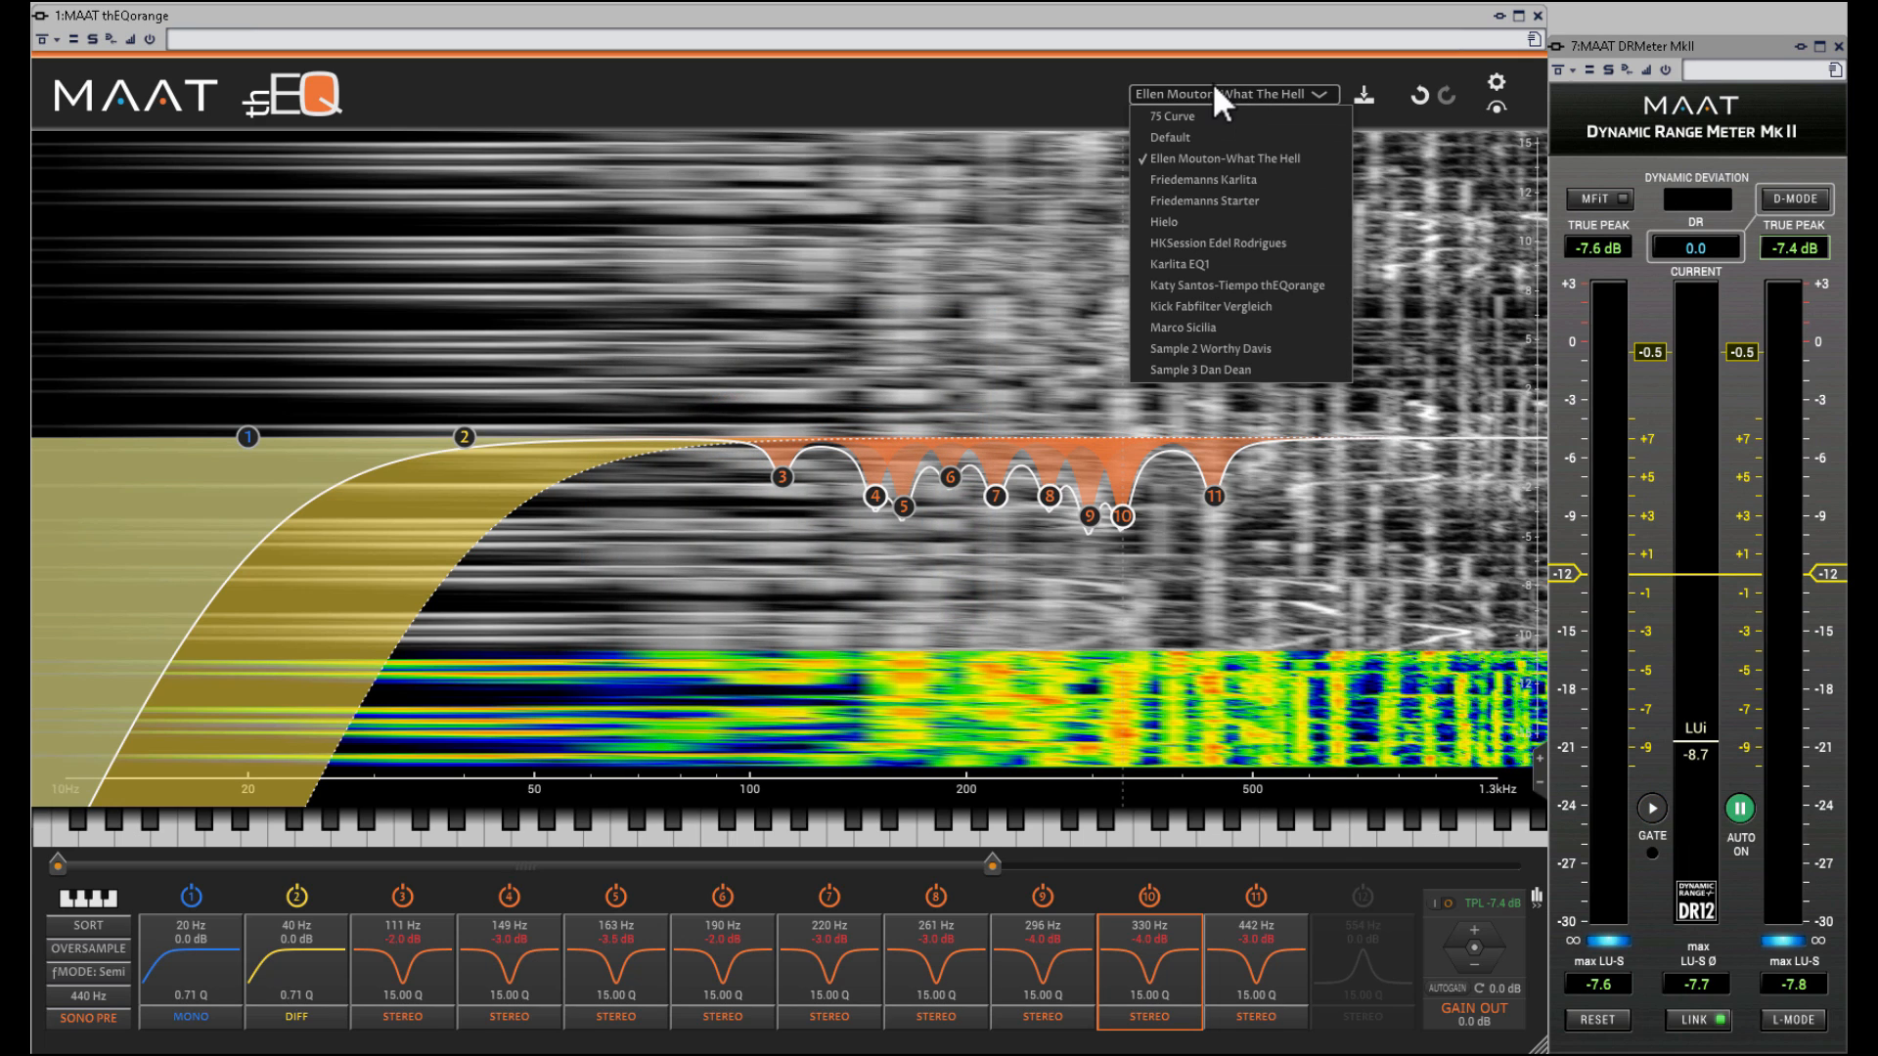
{"action": "left_click", "coordinate": [1061, 77]}
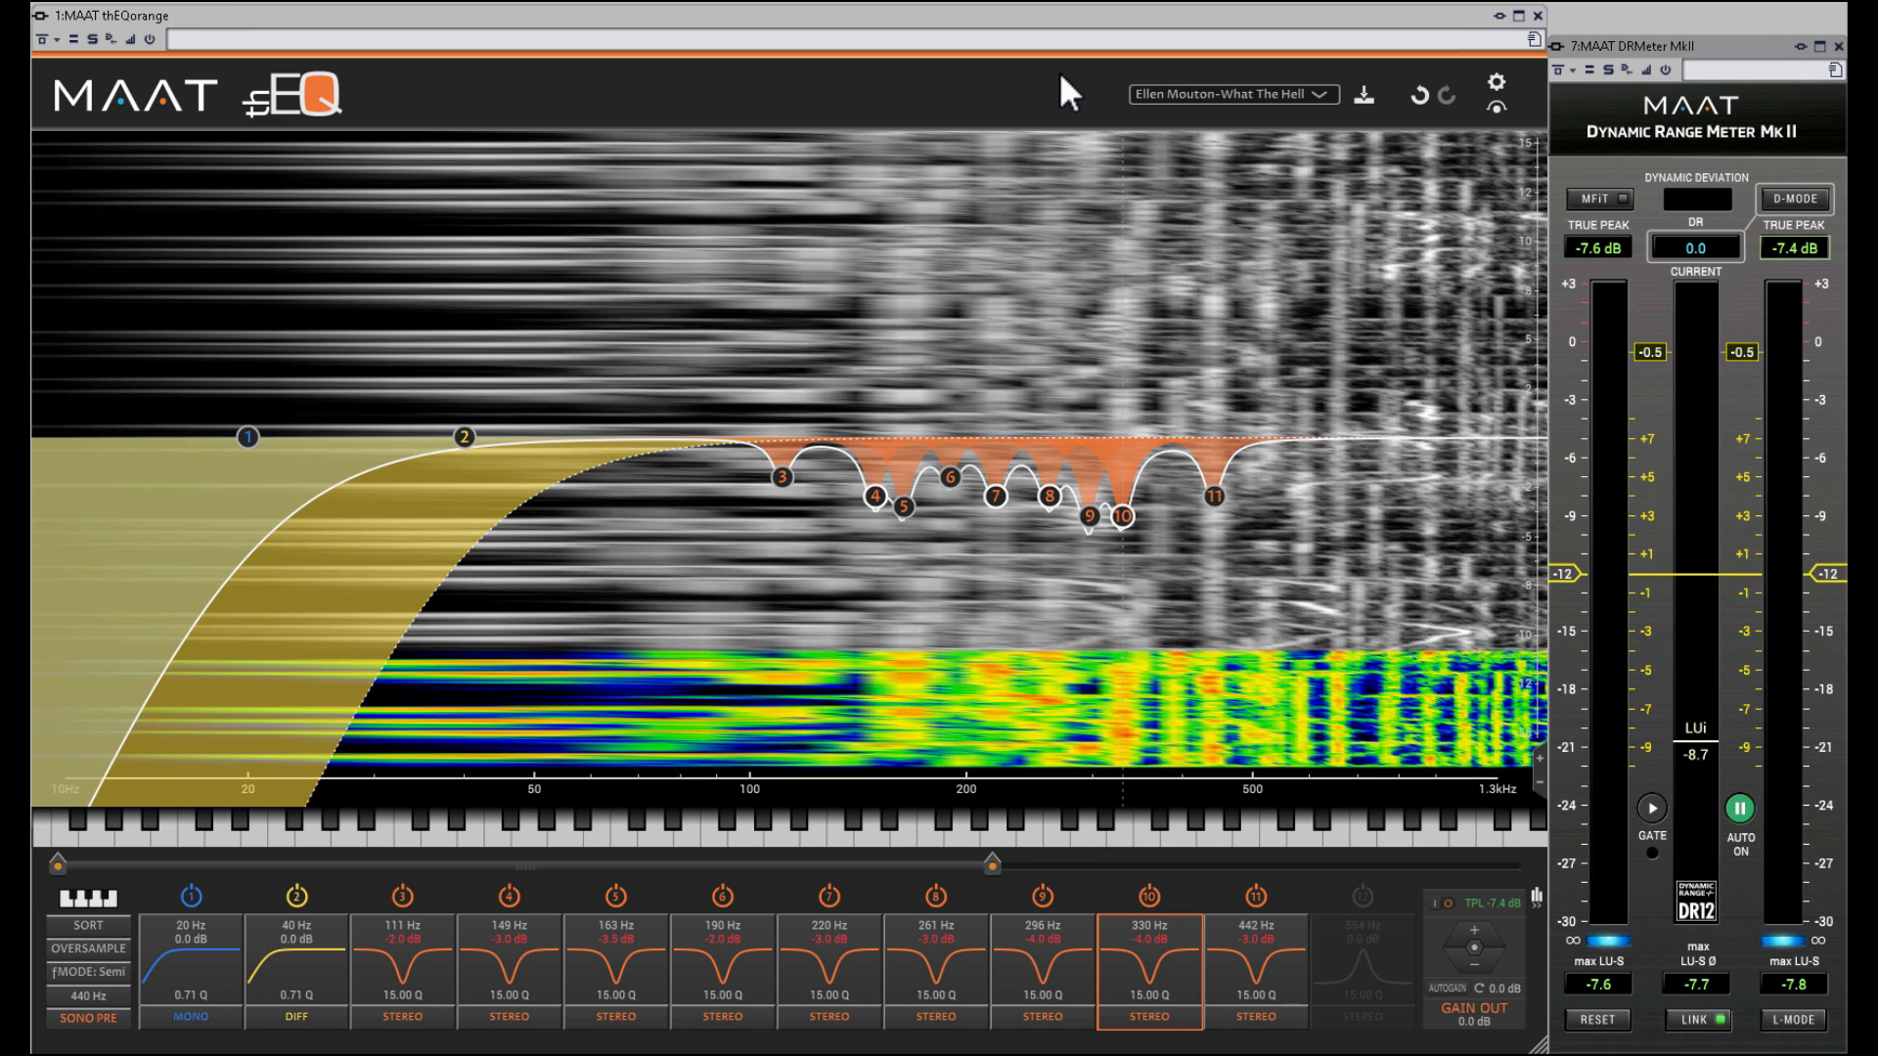
{"action": "left_click", "coordinate": [1320, 94]}
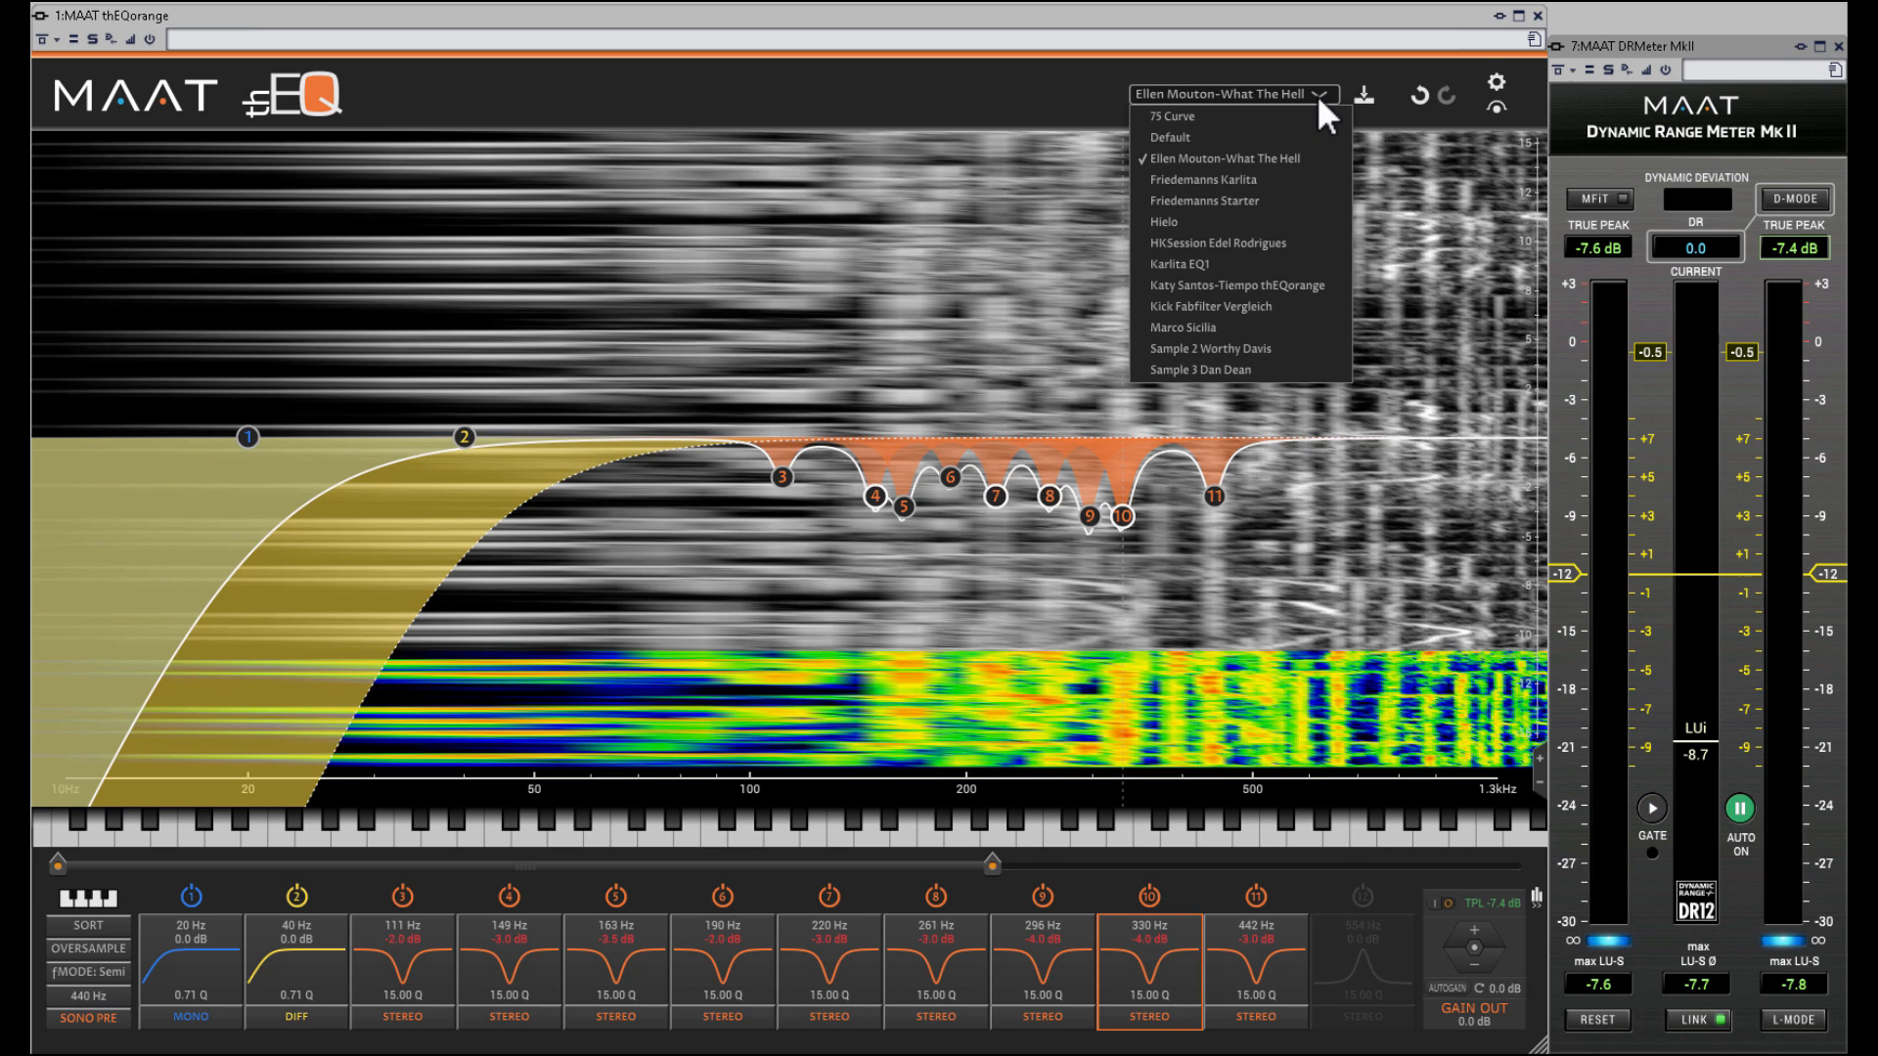
{"action": "left_click", "coordinate": [1241, 200]}
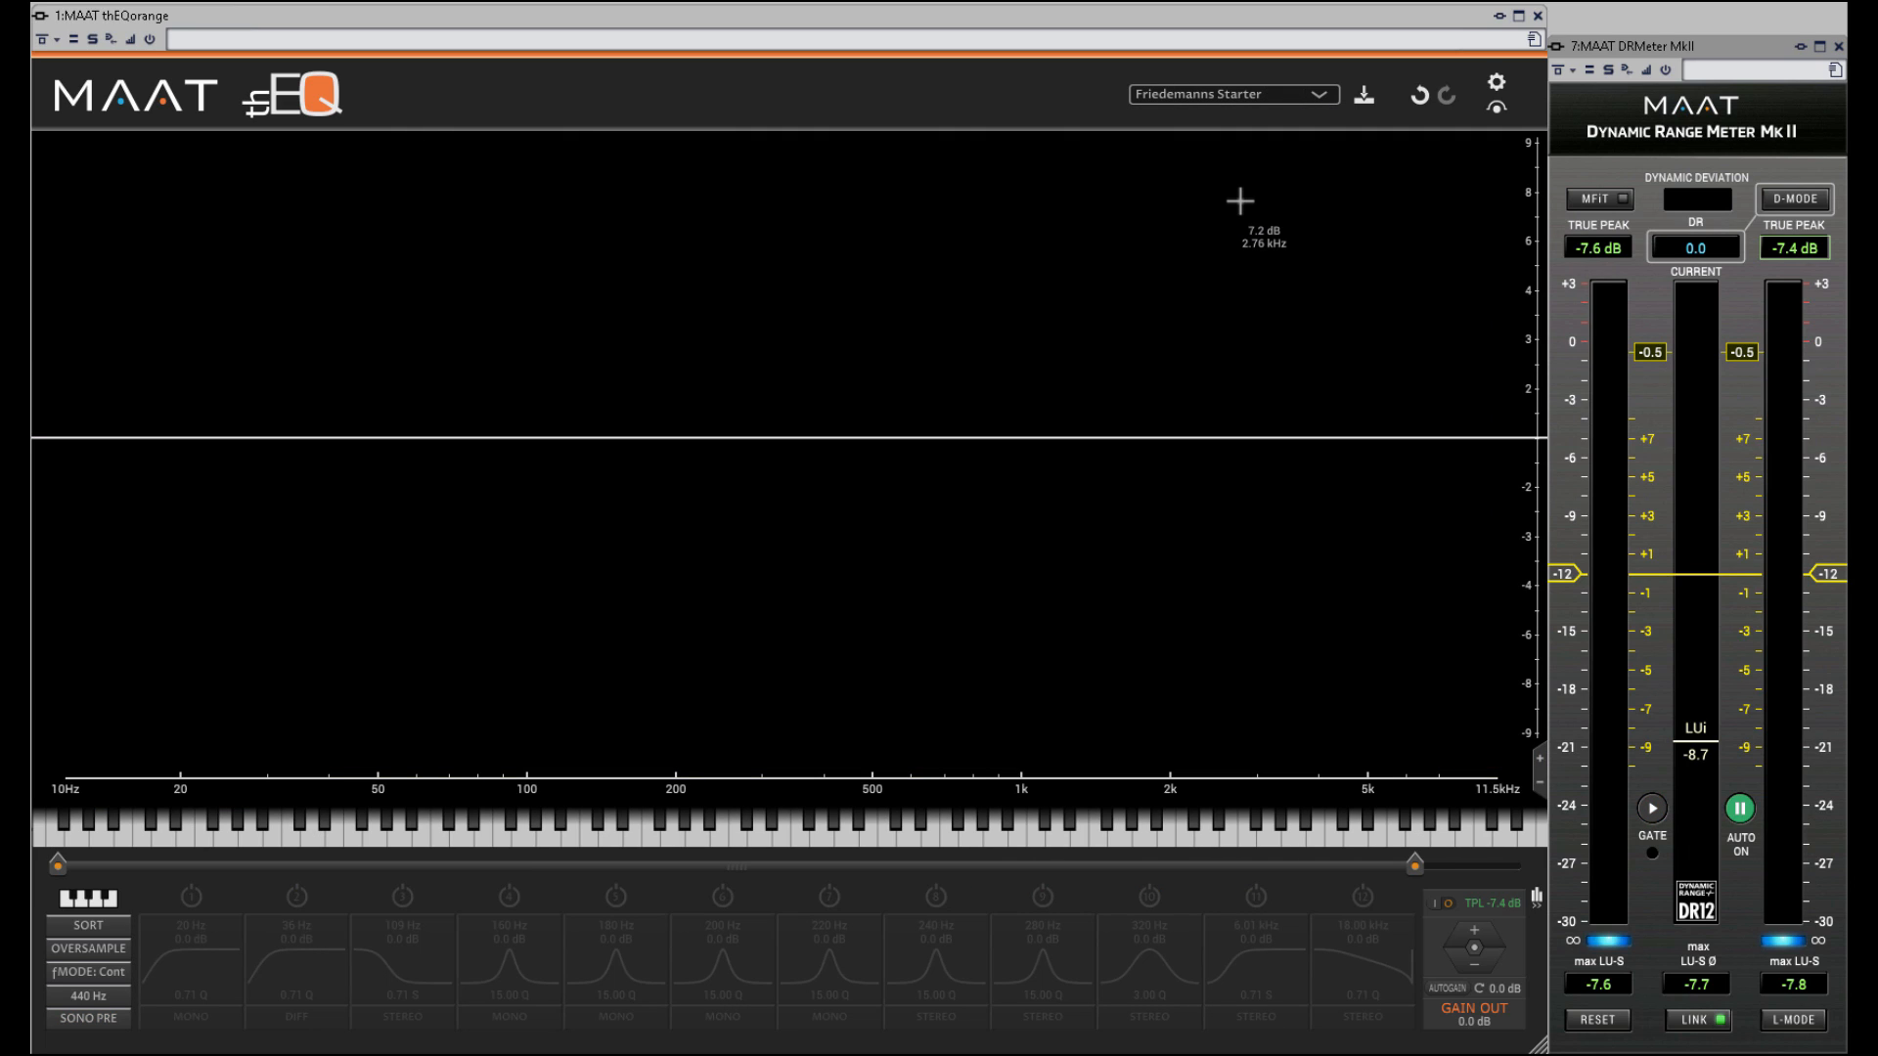
{"action": "left_click", "coordinate": [1320, 95]}
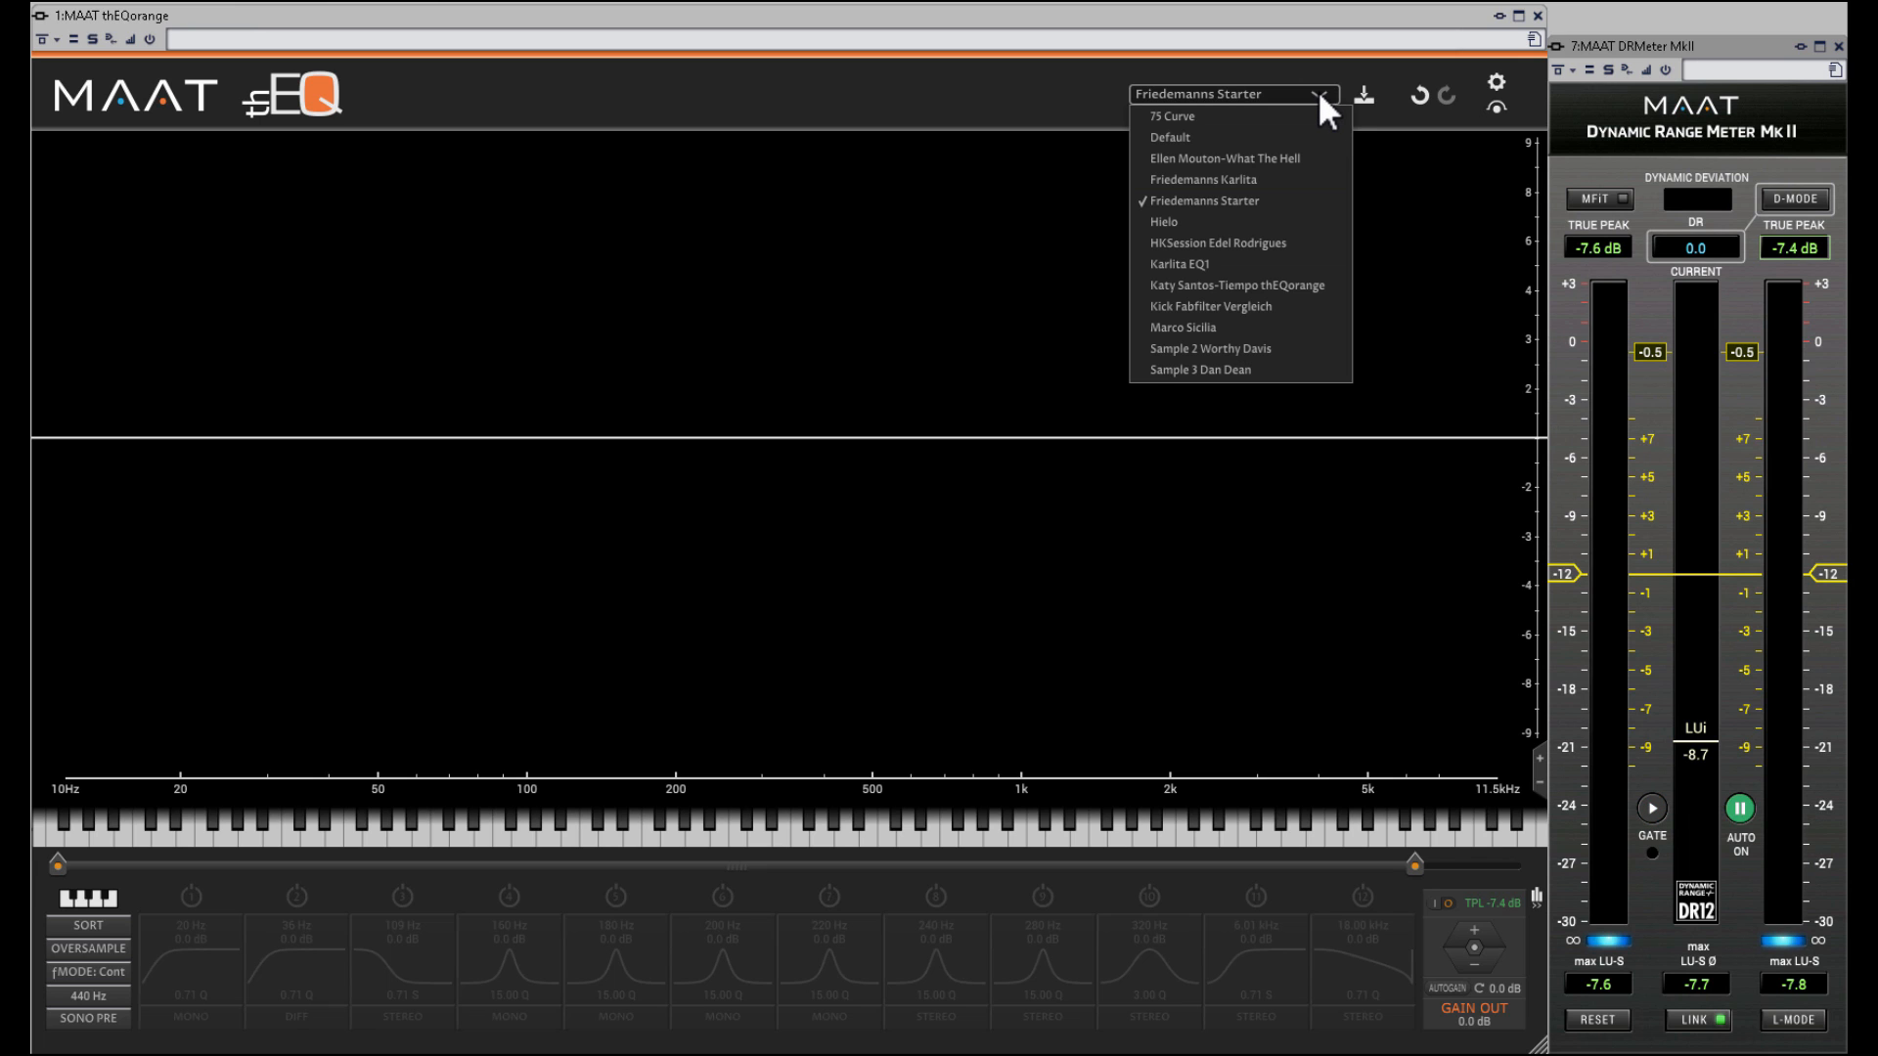
{"action": "left_click", "coordinate": [1275, 156]}
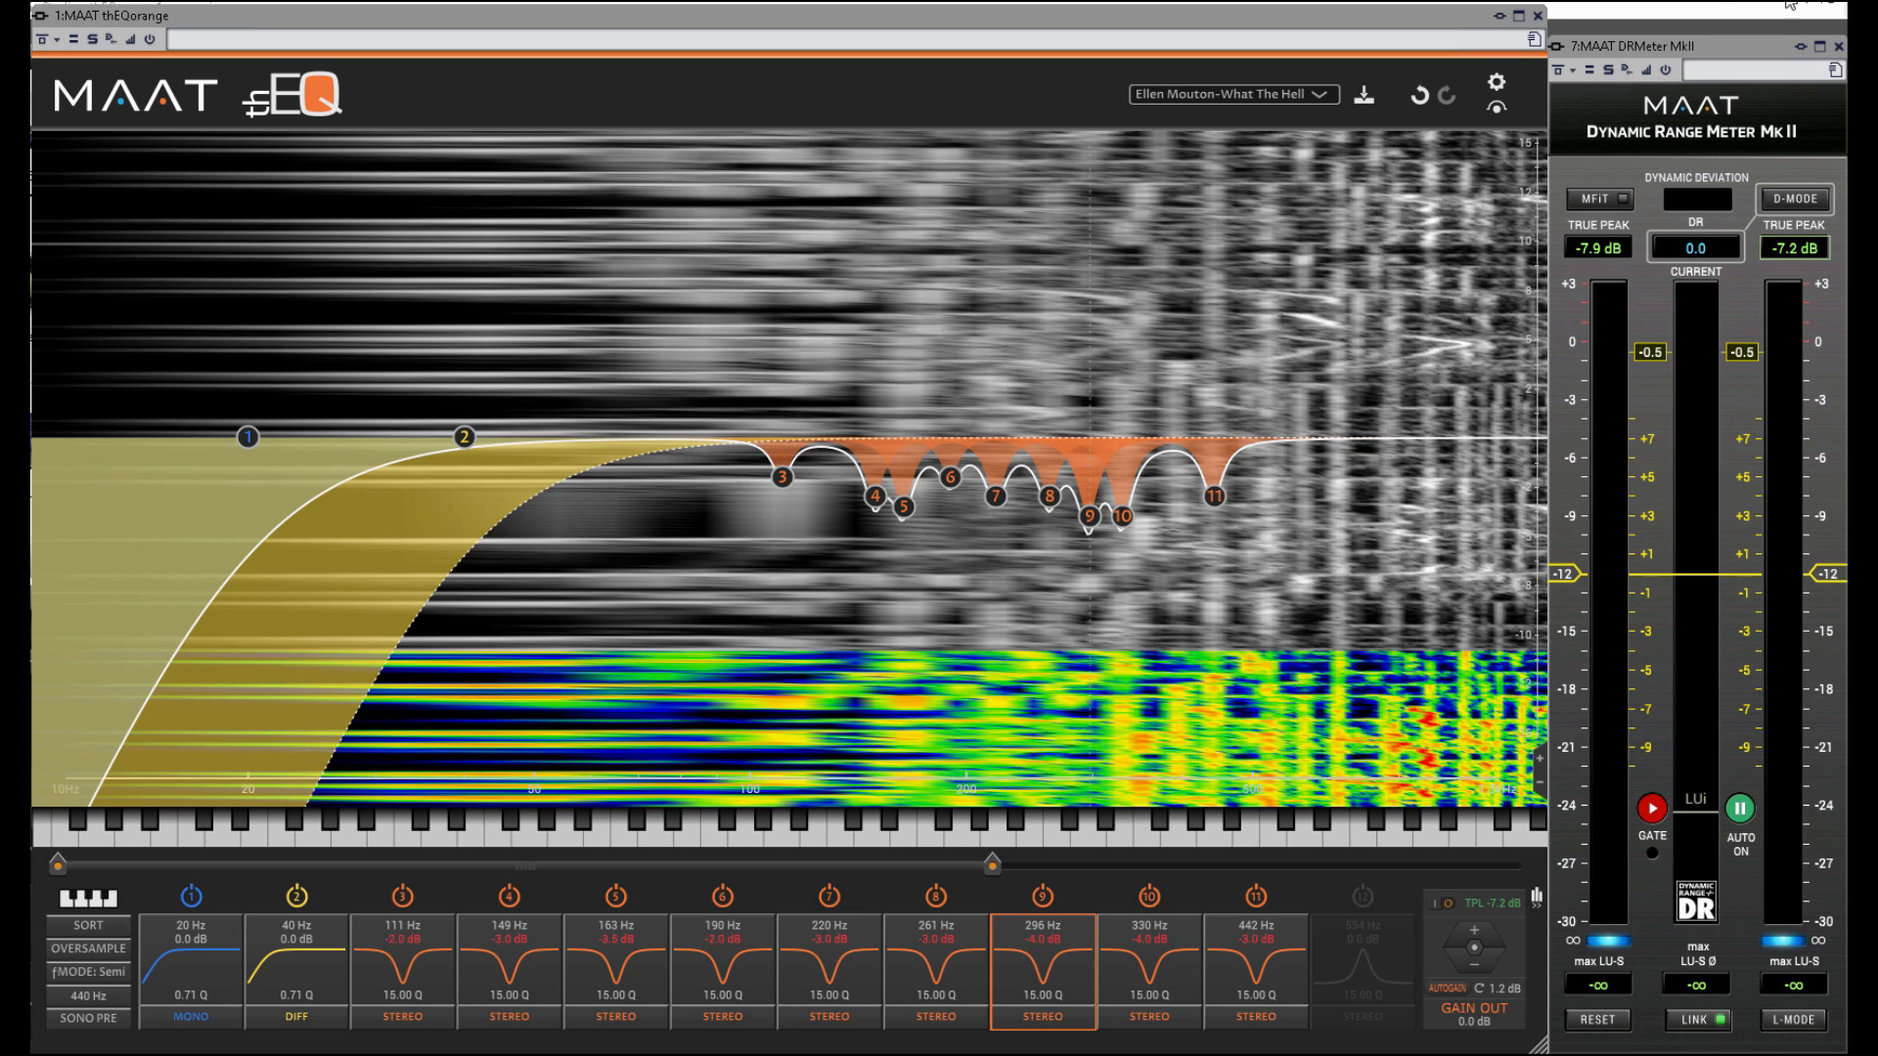
- Toggle the EQ bypass off and on several times to compare the song with and without equalization, and stop playback
{"action": "left_click", "coordinate": [1497, 109]}
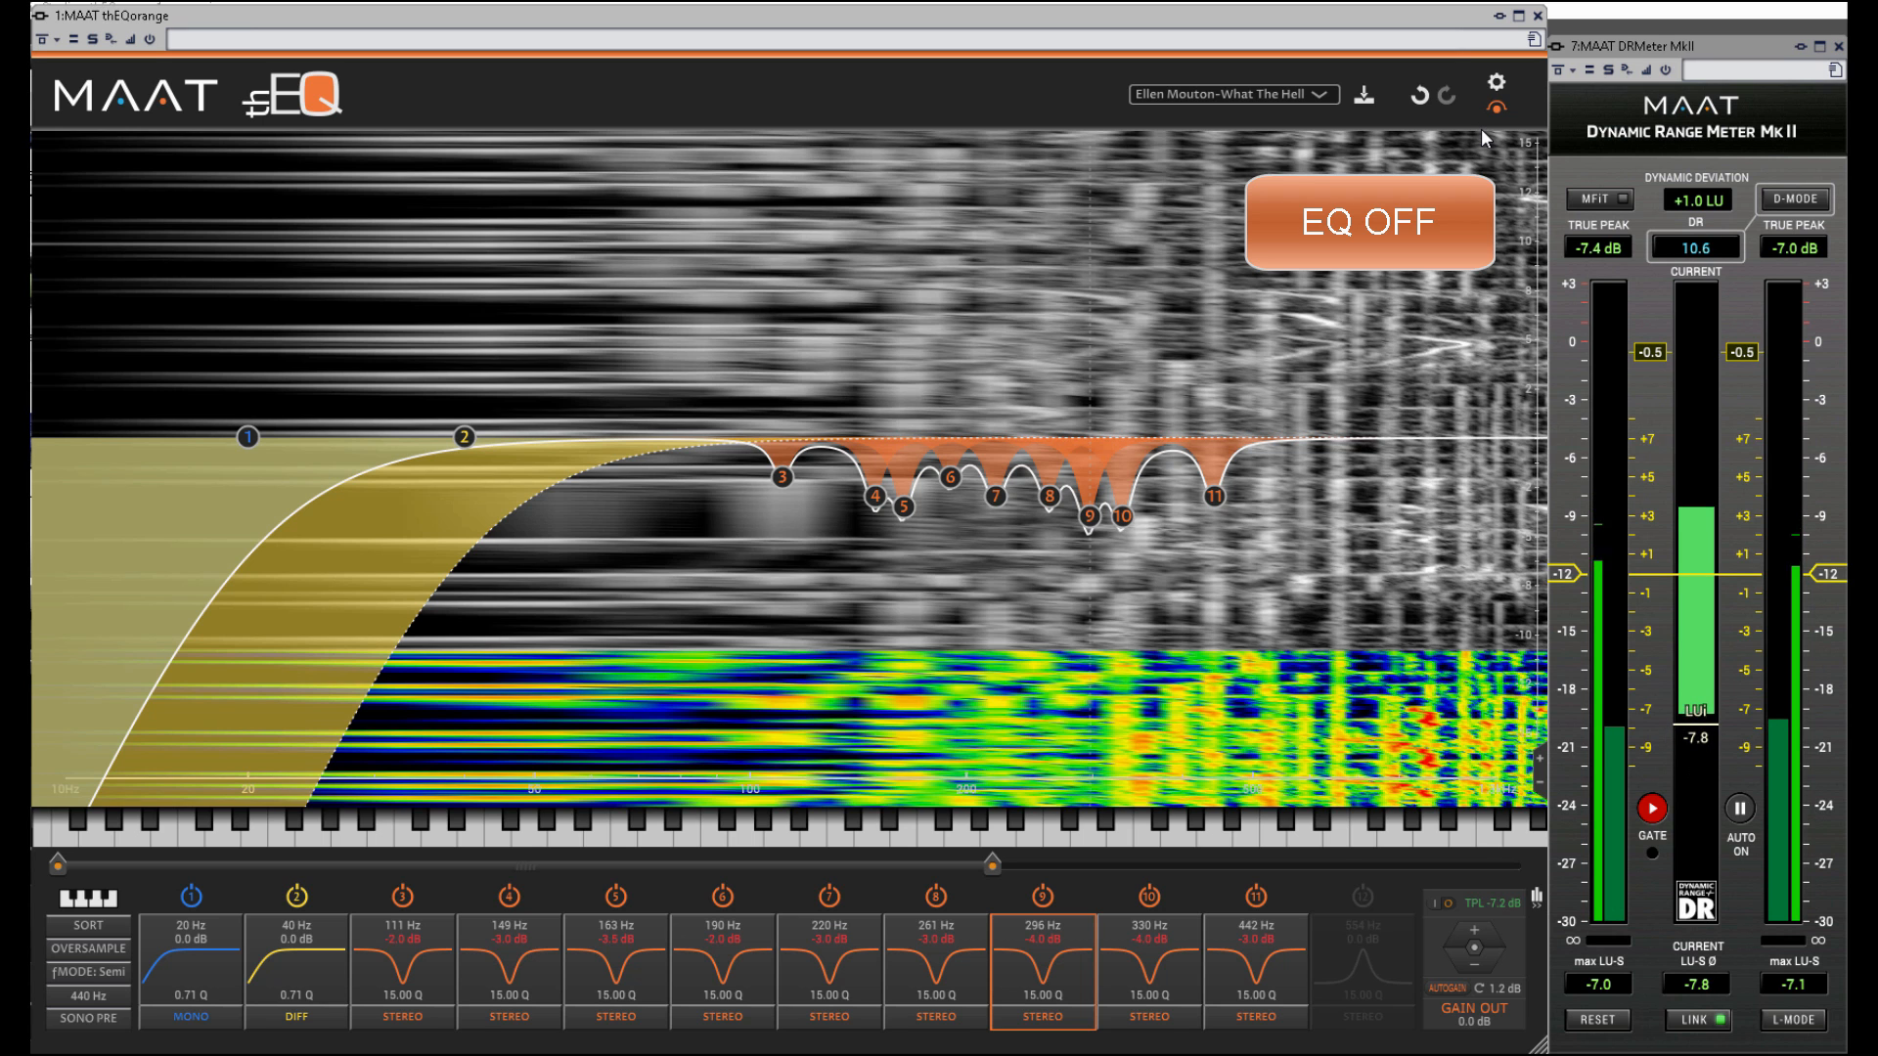
{"action": "left_click", "coordinate": [1491, 127]}
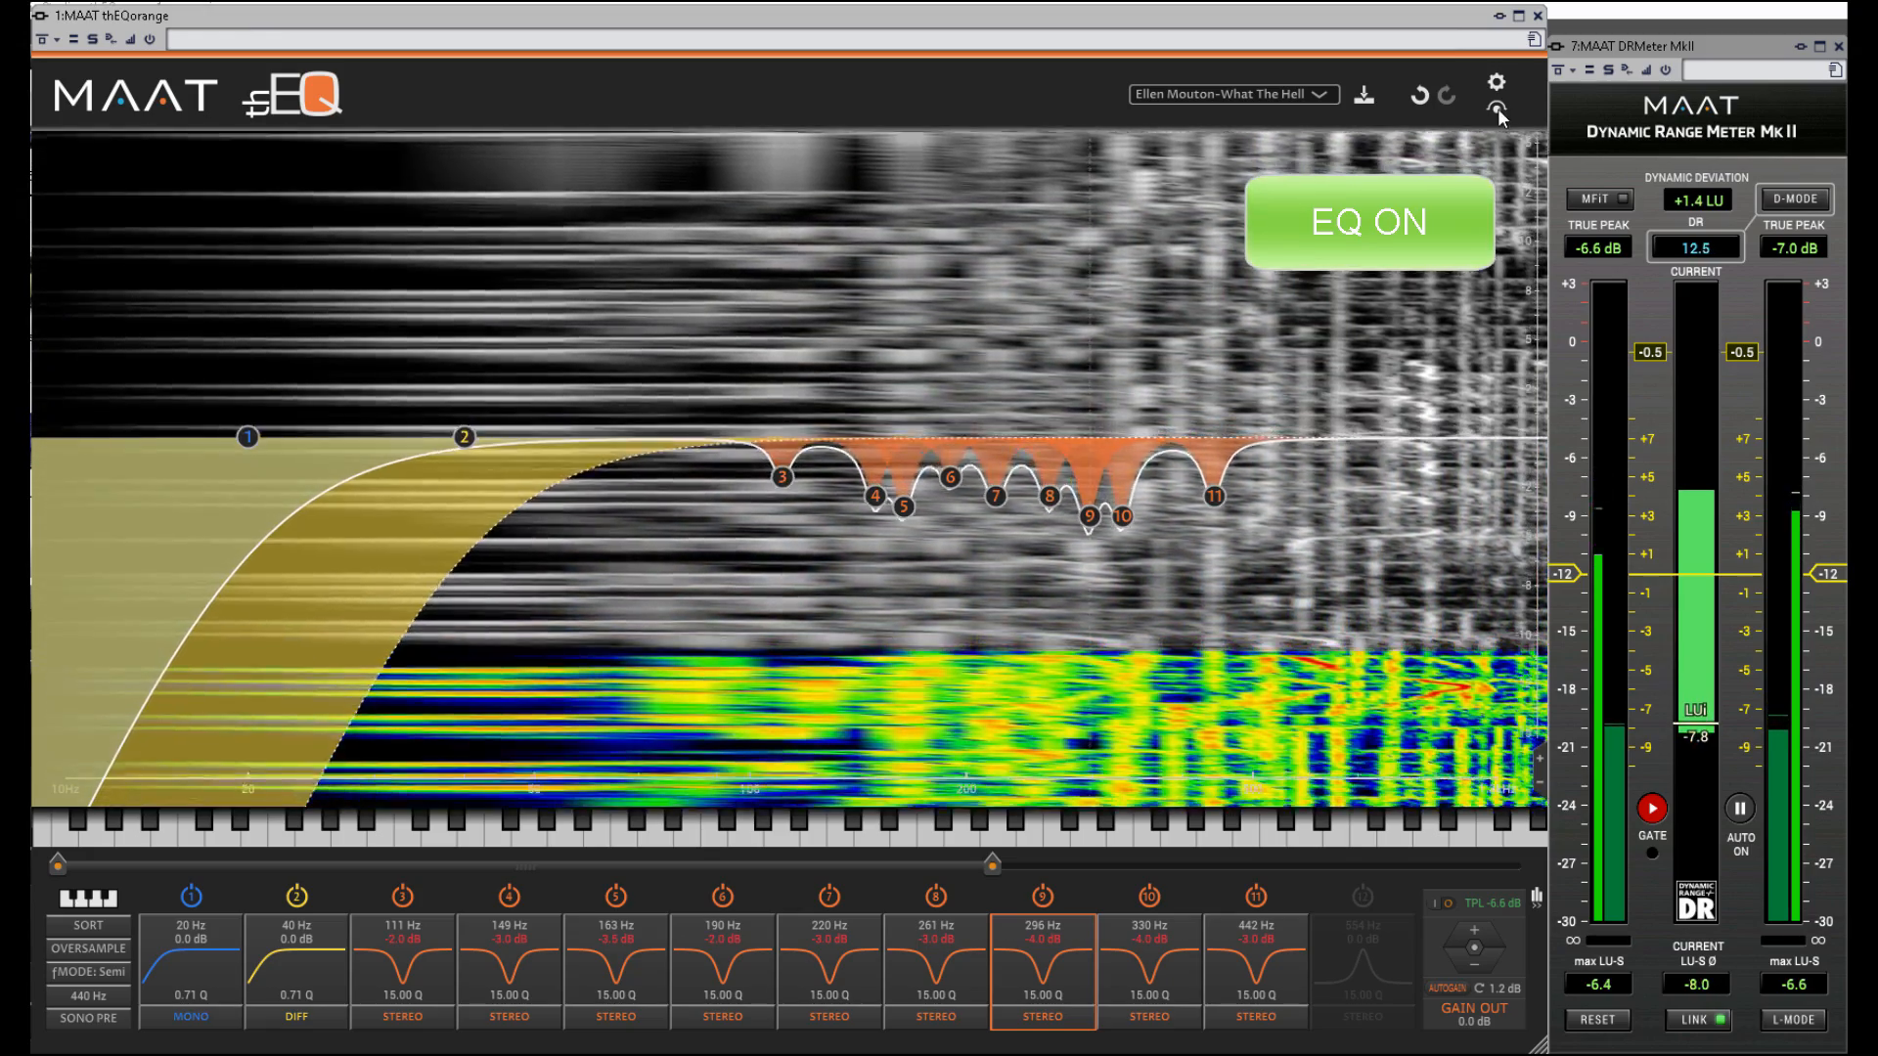
{"action": "left_click", "coordinate": [1497, 107]}
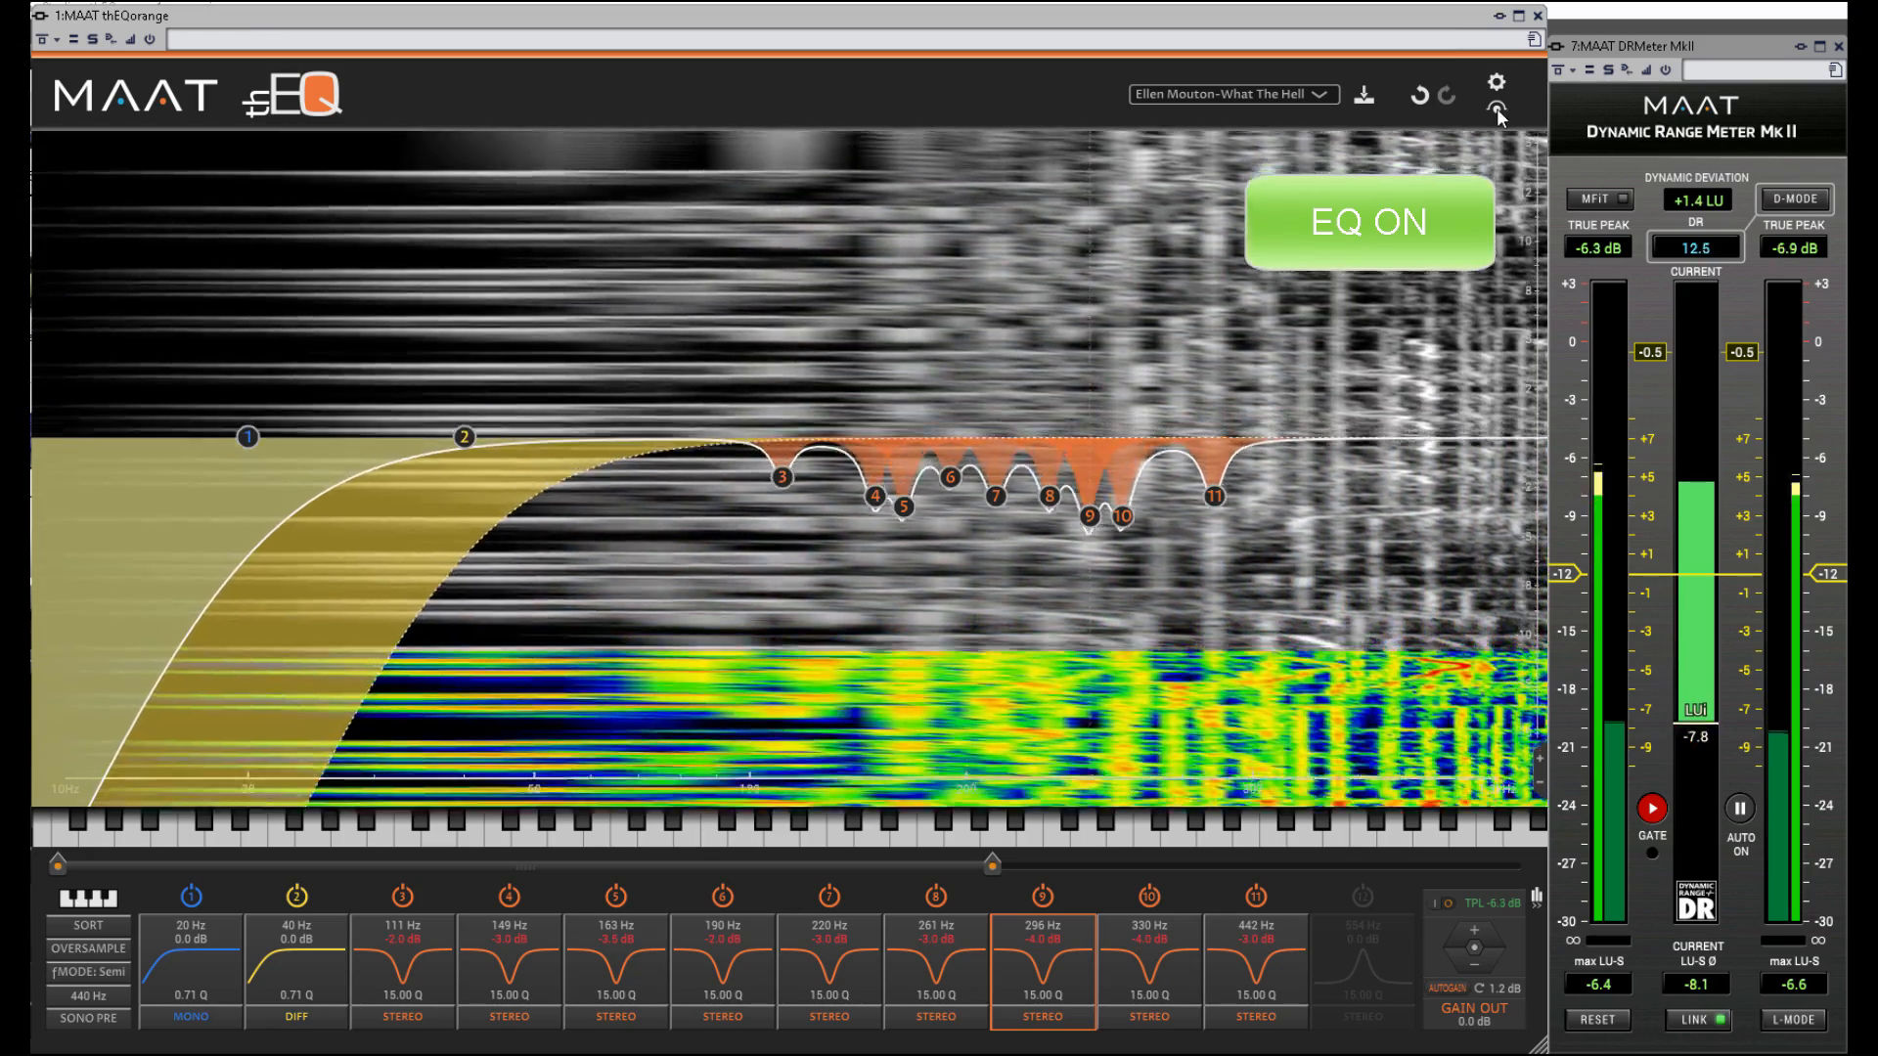
{"action": "left_click", "coordinate": [1438, 262]}
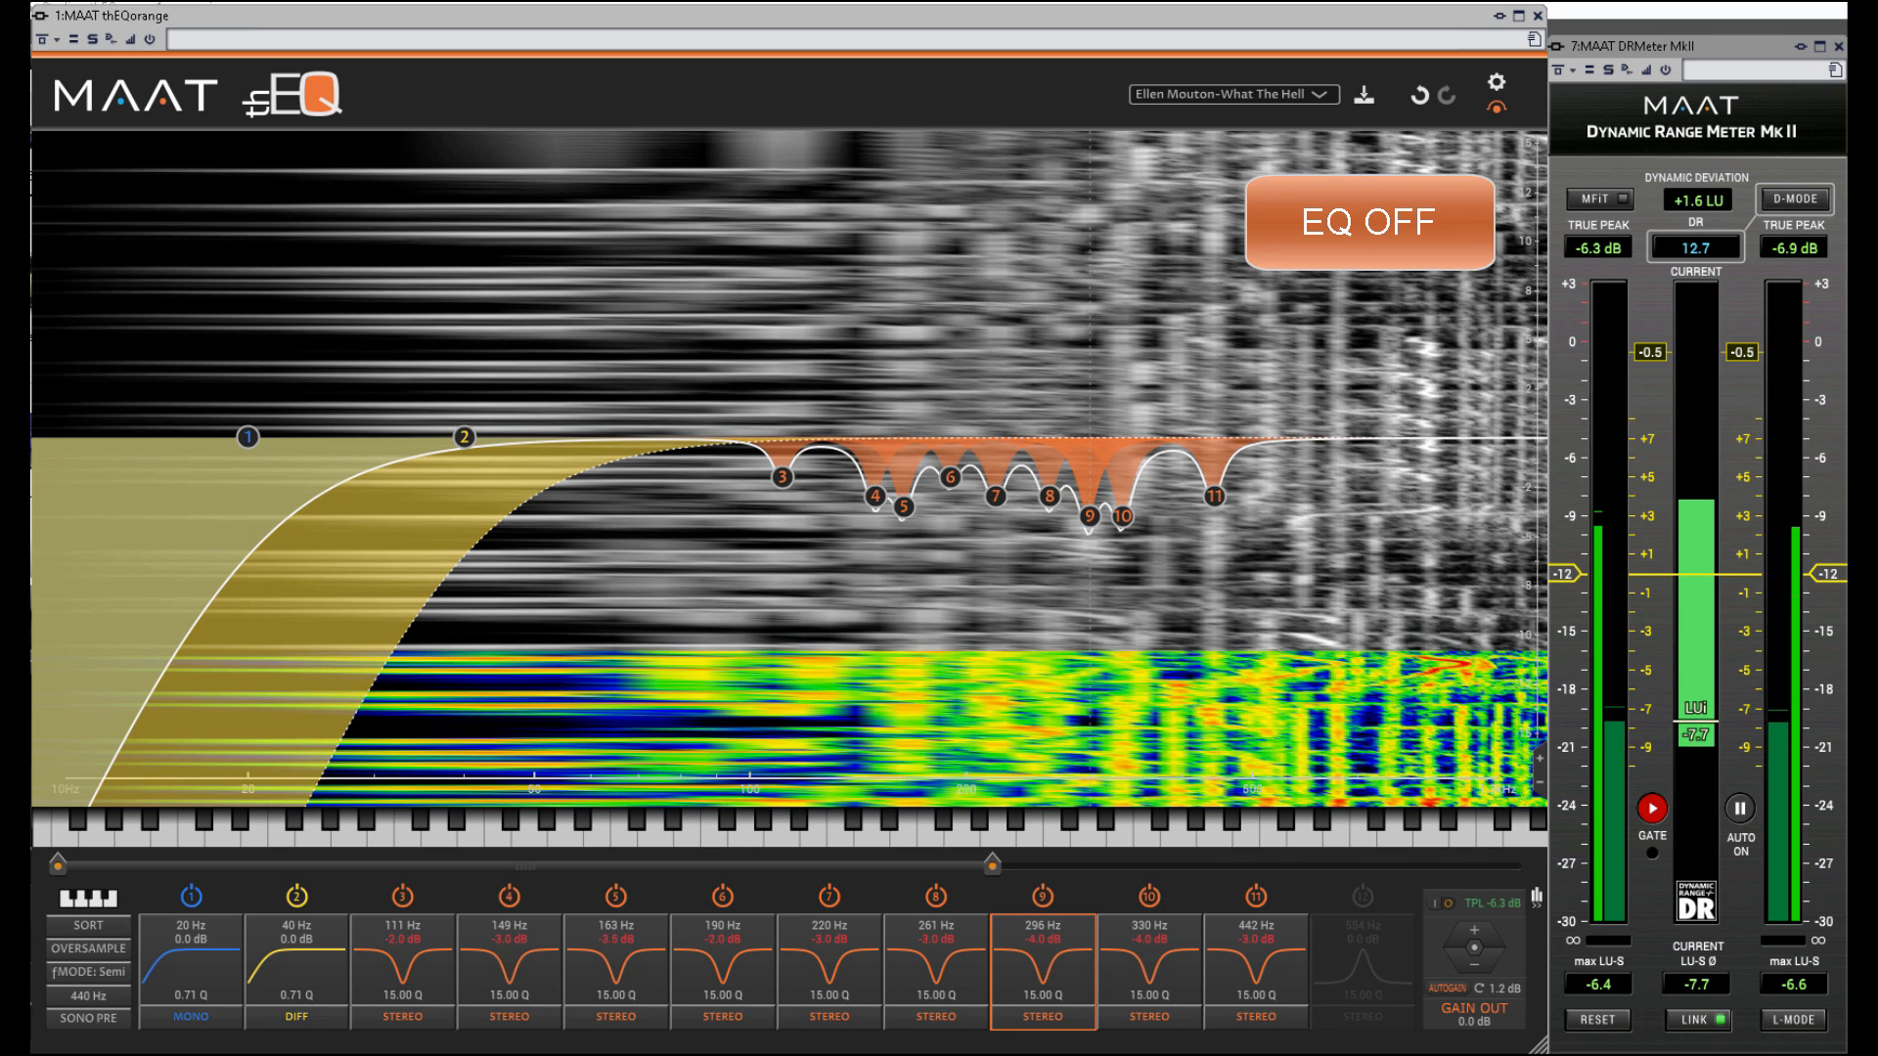
{"action": "left_click", "coordinate": [1497, 109]}
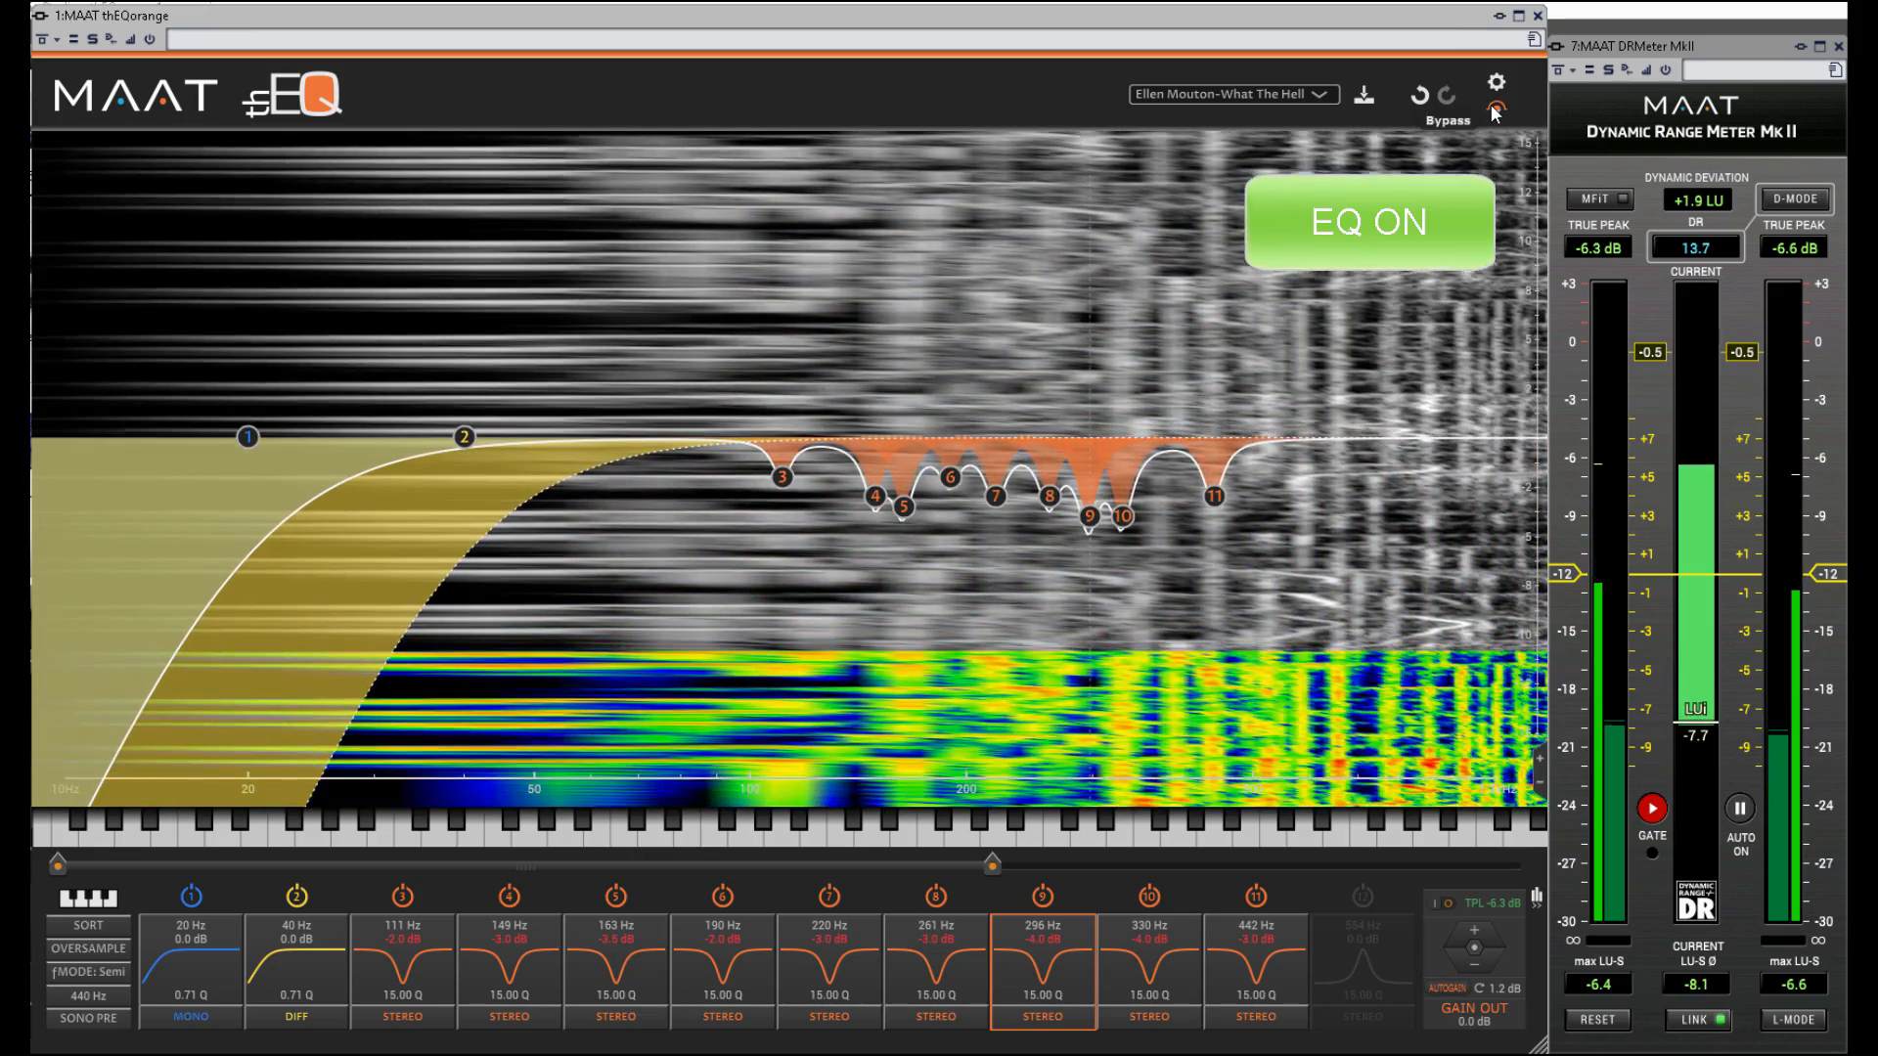
{"action": "left_click", "coordinate": [1496, 109]}
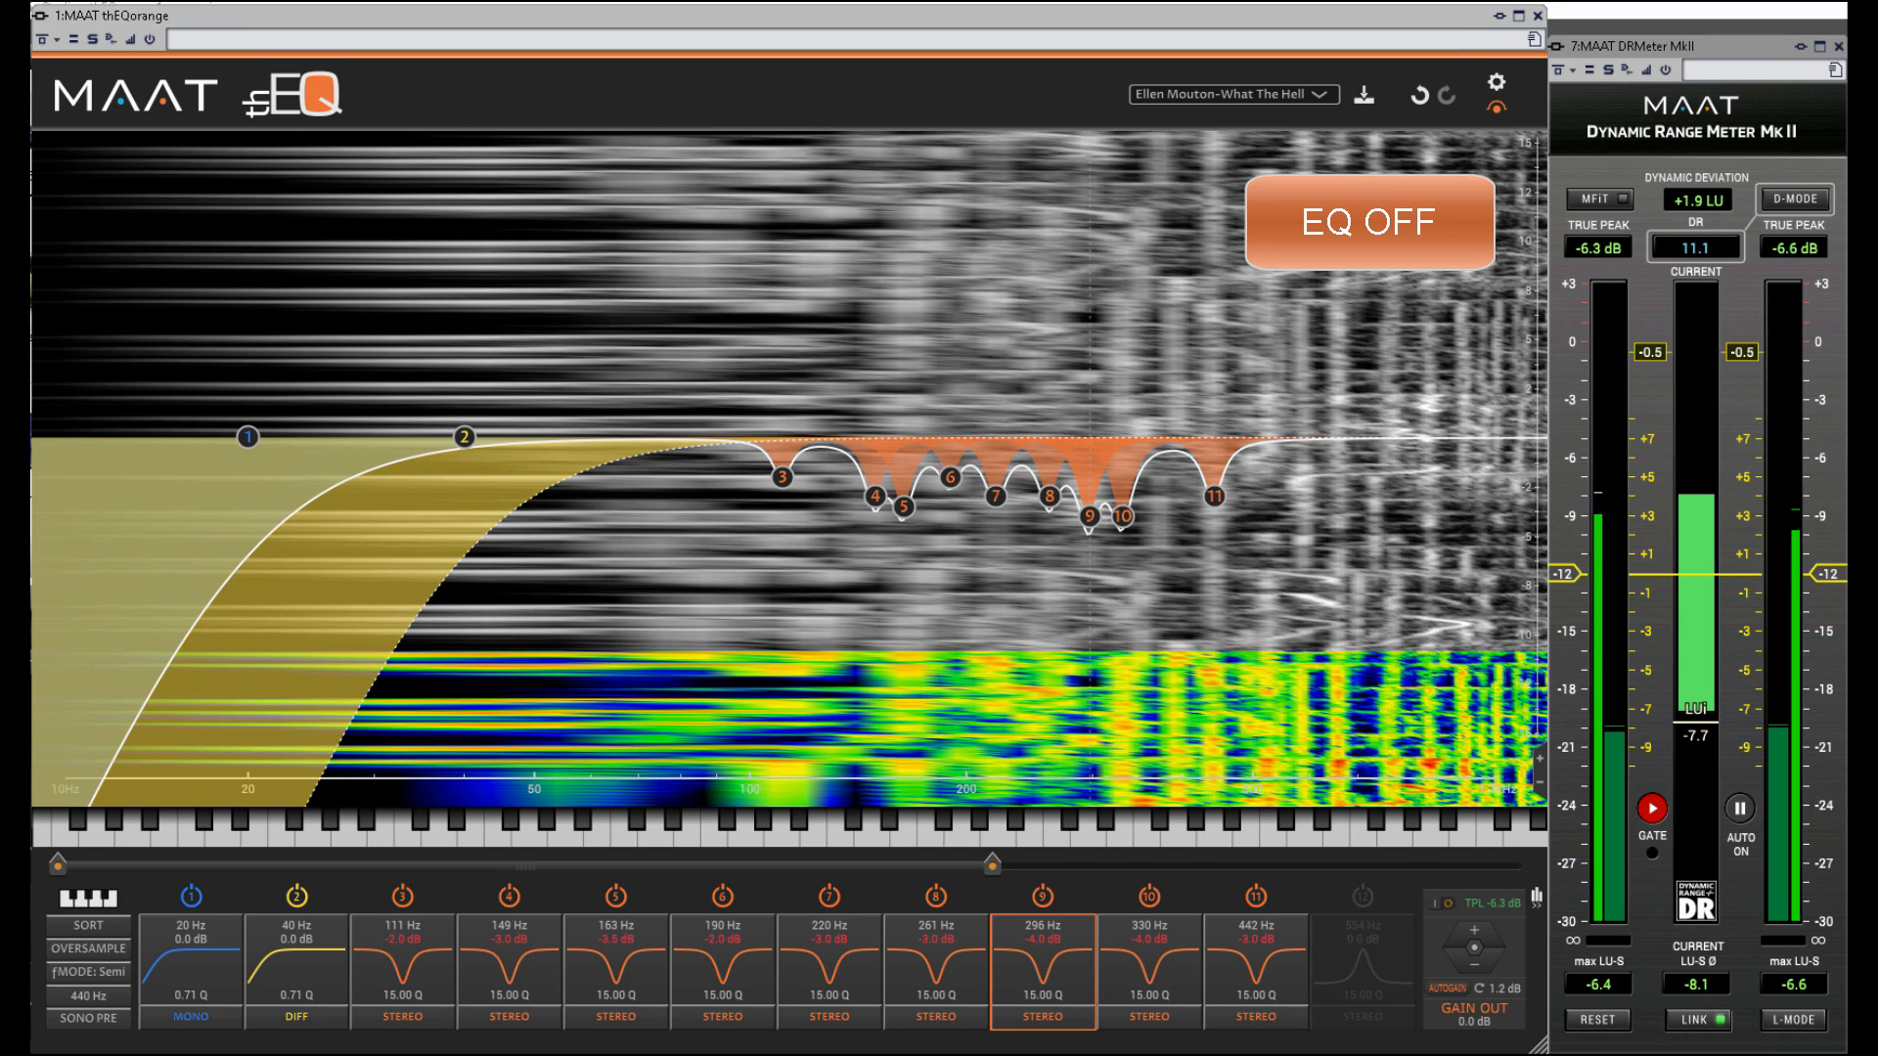
{"action": "left_click", "coordinate": [1495, 111]}
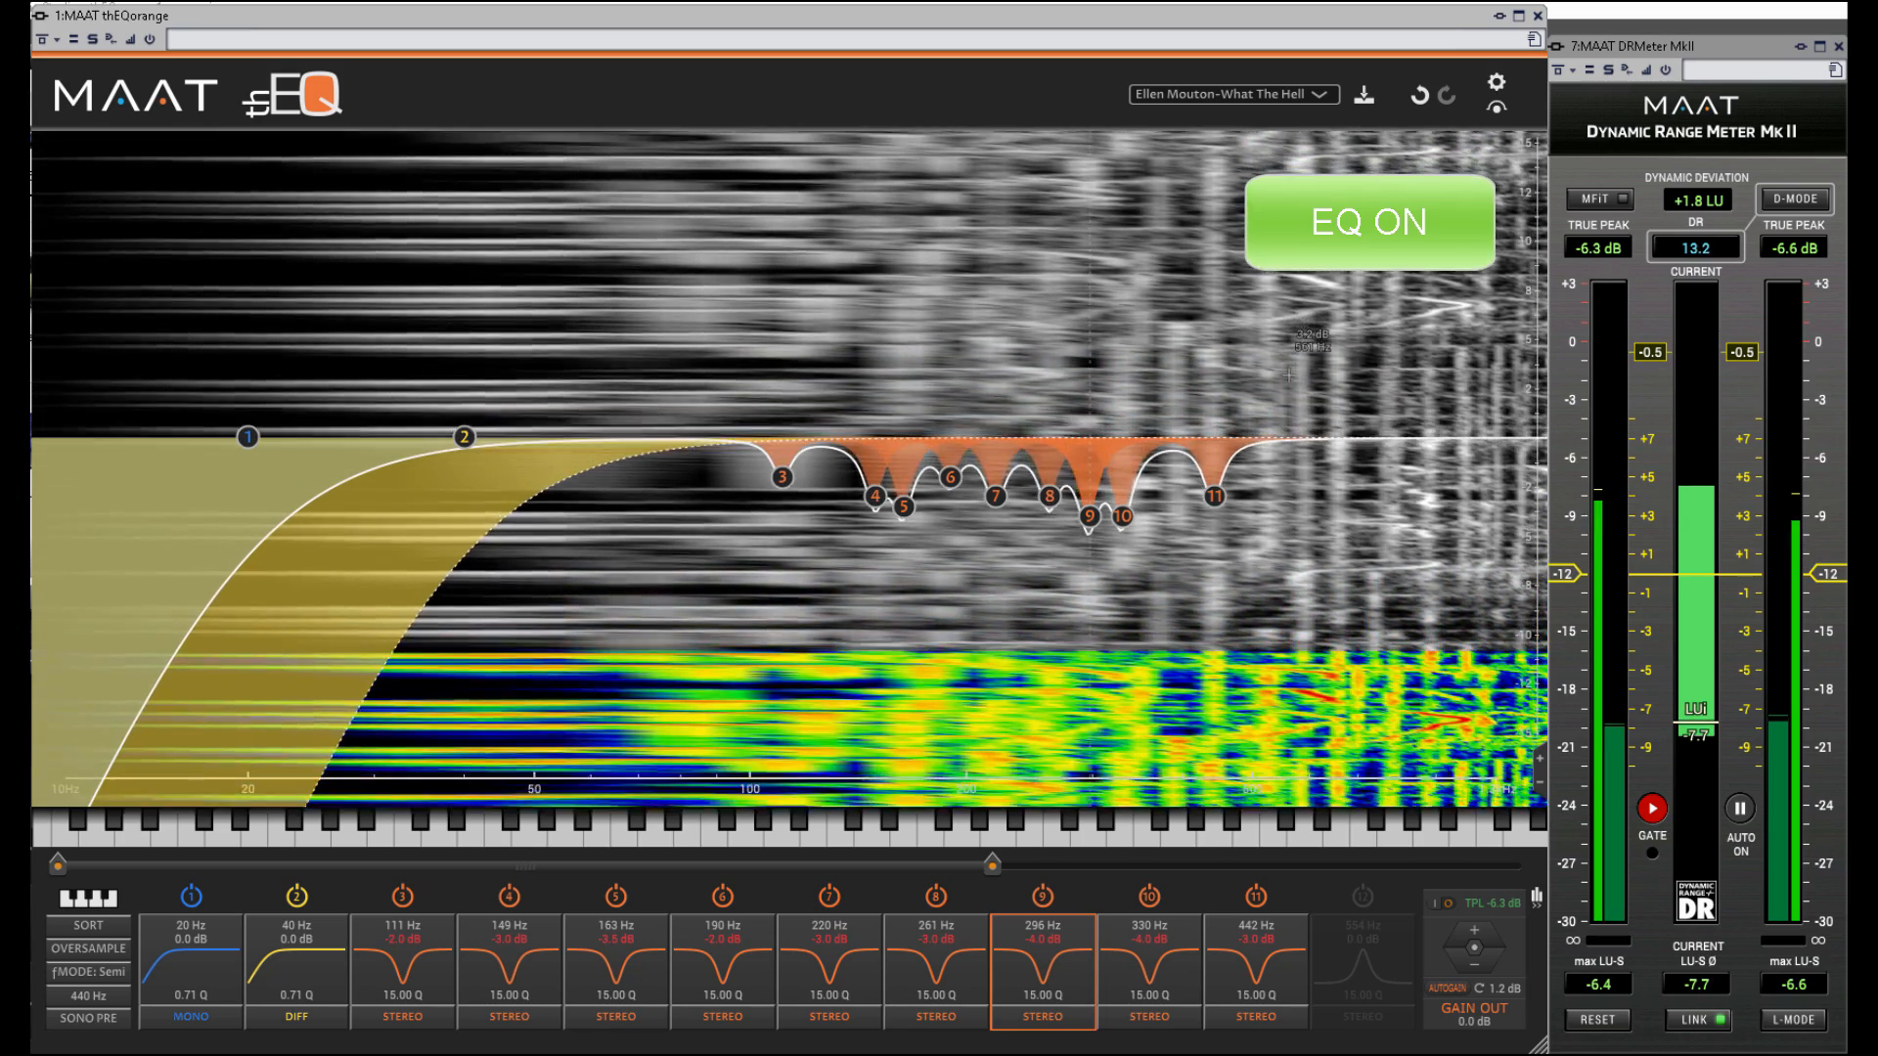
{"action": "key", "text": "space"}
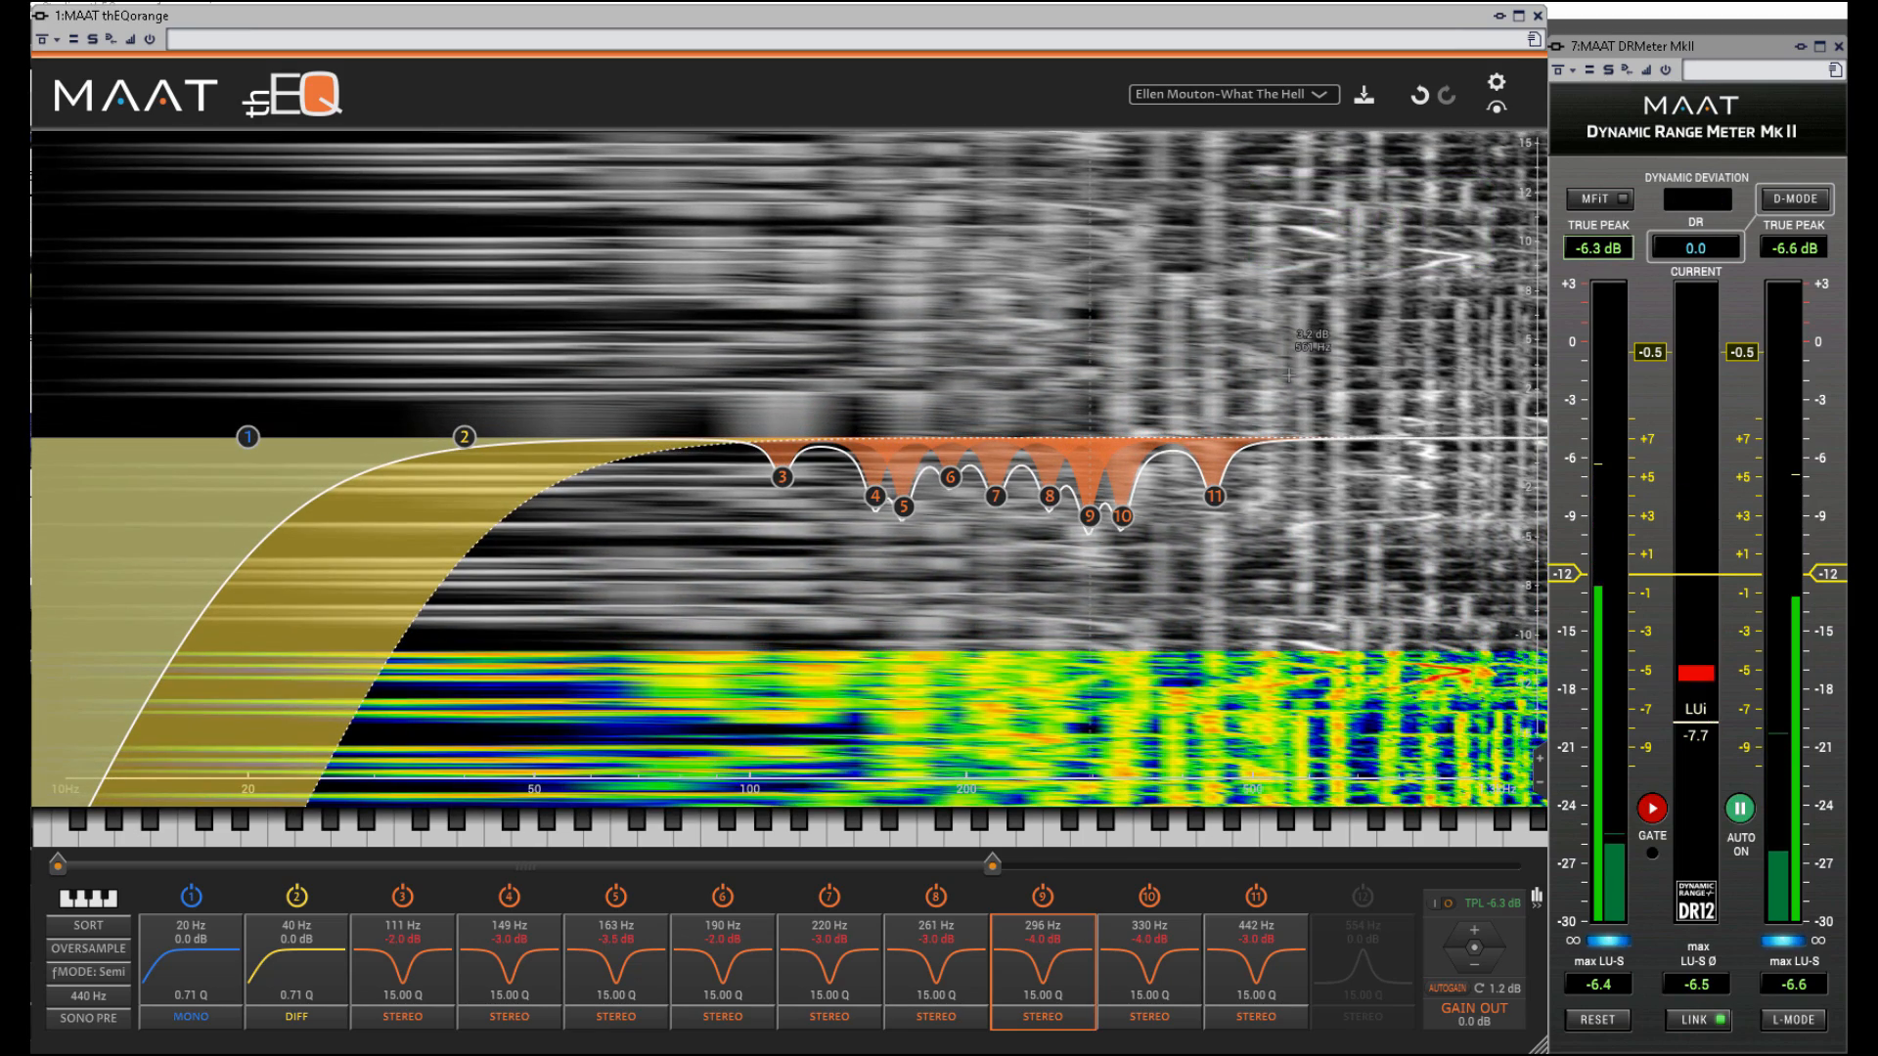
- Select the 261 Hz band 8
{"action": "left_click", "coordinate": [936, 967]}
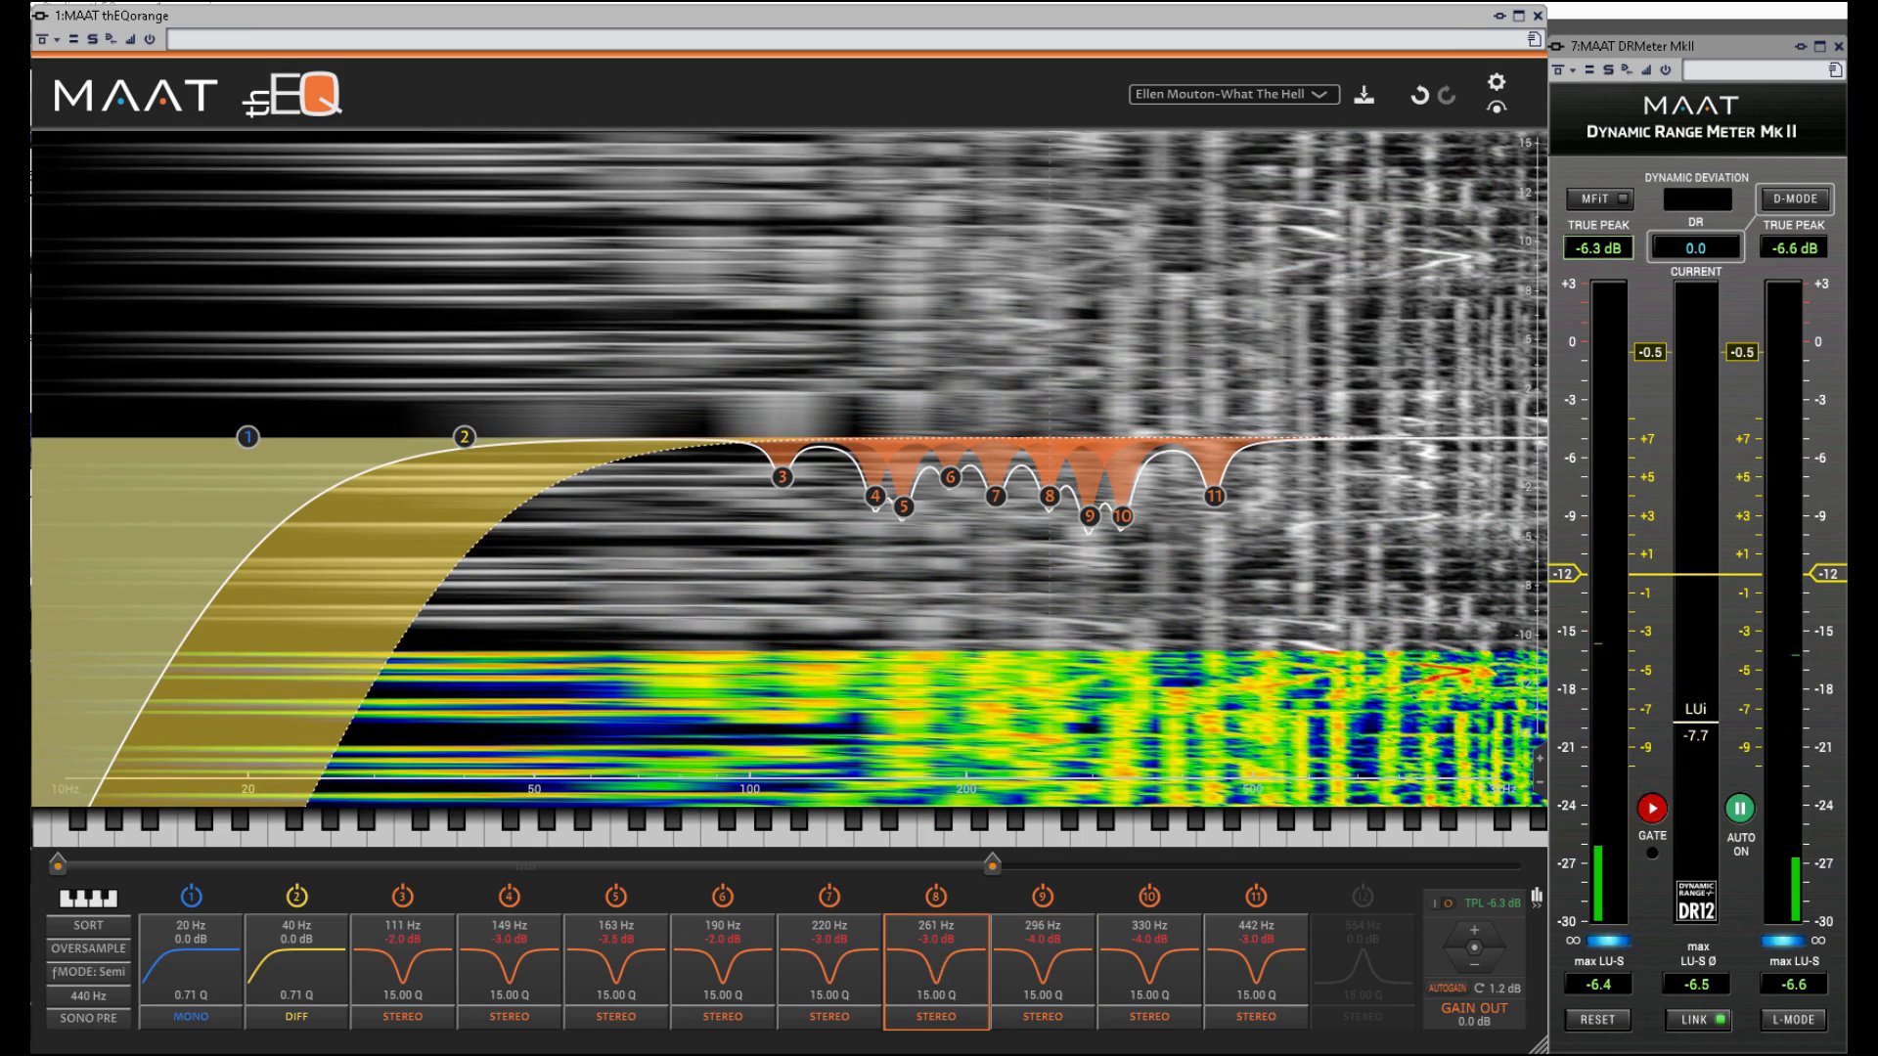